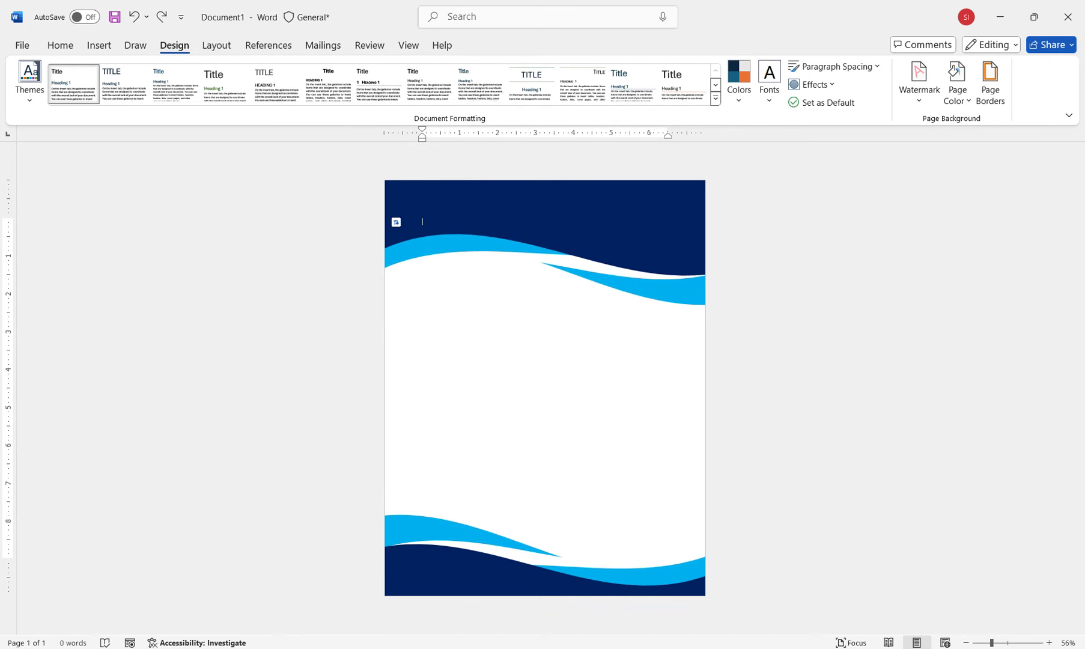
# Start a new blank Word document (Document2) with Ctrl+N
pyautogui.hotkey('ctrl', 'n')
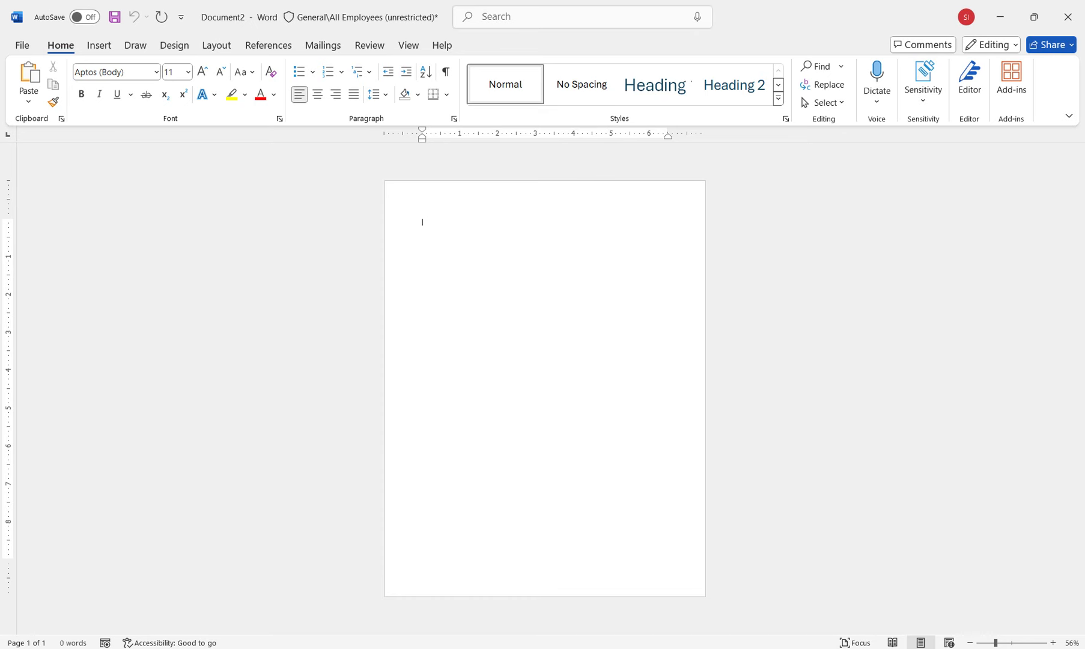
# Open the Shapes gallery from the Insert ribbon
pyautogui.hotkey('alt', 'n')
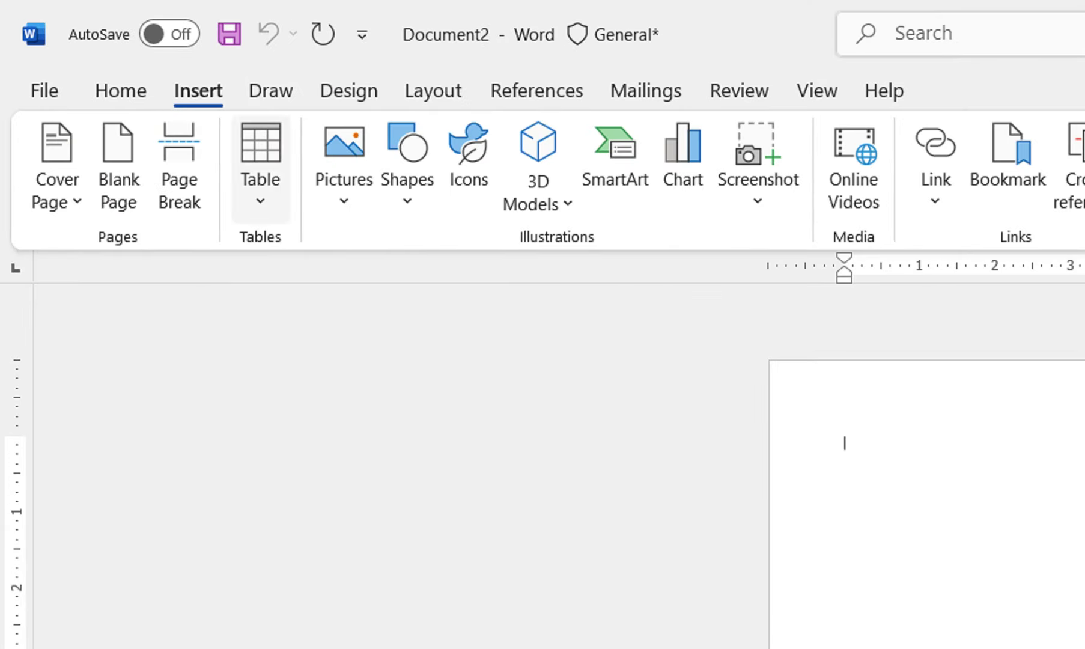
pyautogui.click(407, 162)
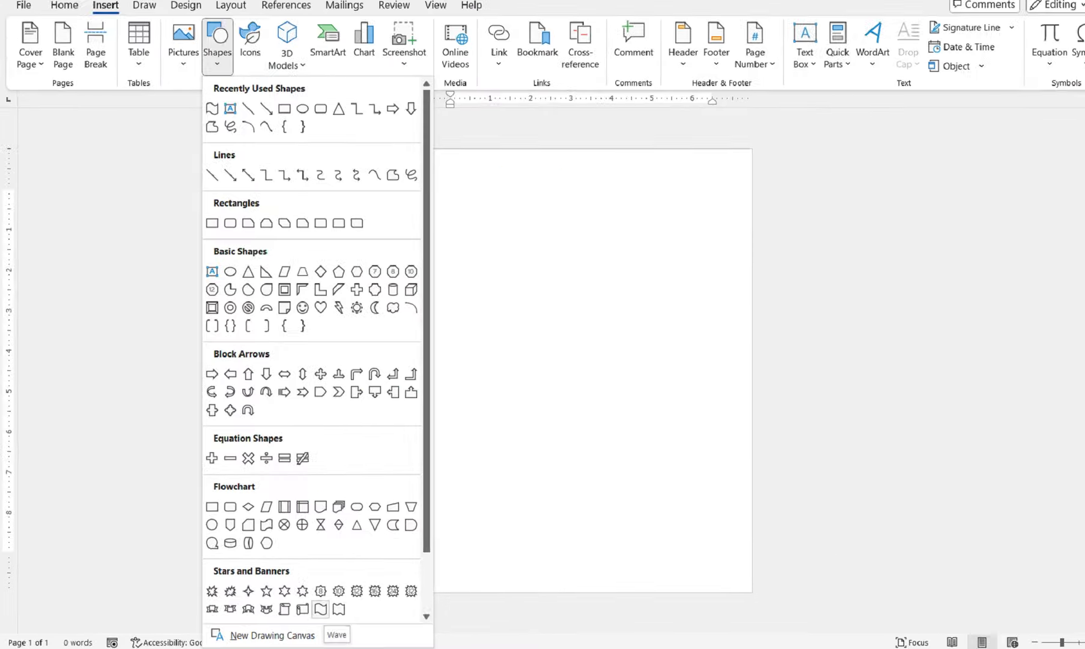
# Draw a Wave shape along the top and size it to span the full page width
pyautogui.click(320, 611)
pyautogui.moveTo(384, 181); pyautogui.dragTo(705, 349)
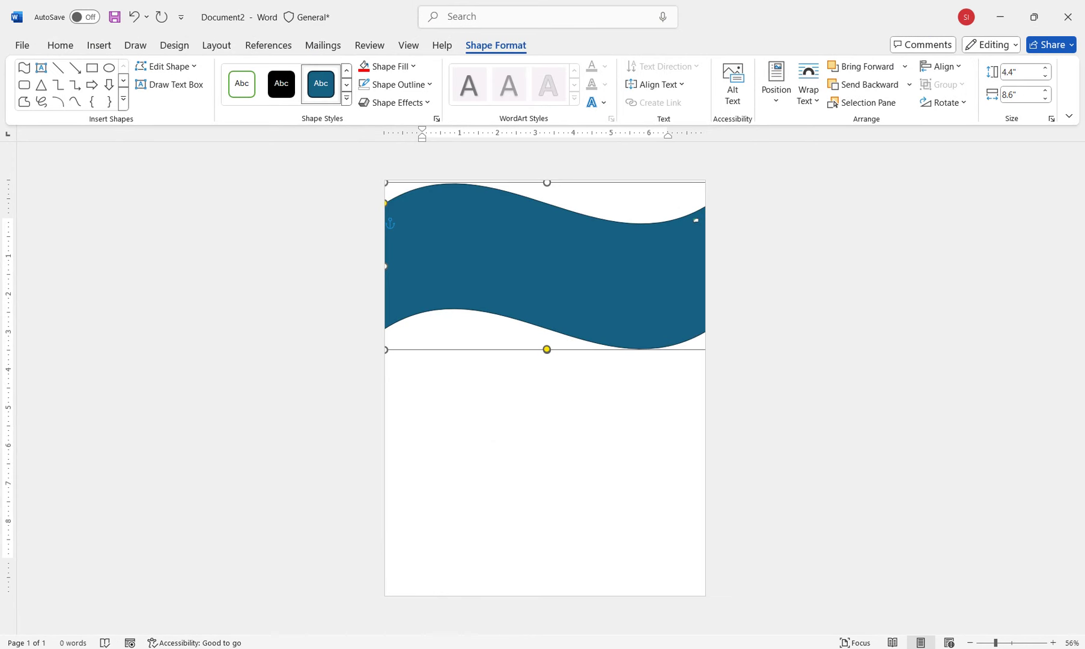
pyautogui.moveTo(385, 349); pyautogui.dragTo(395, 266)
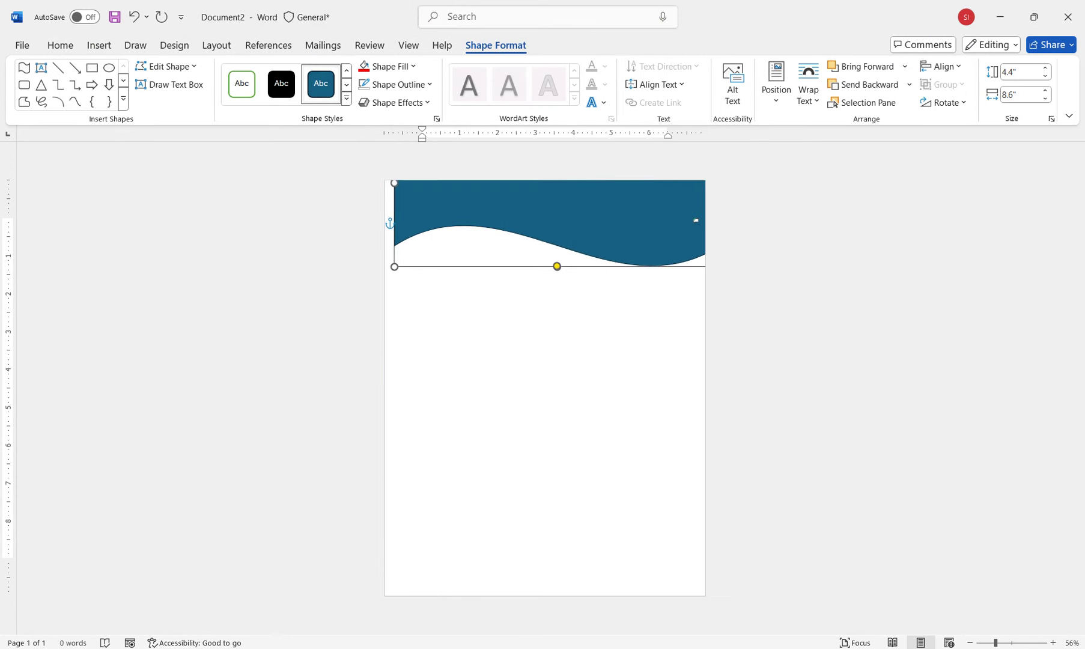
pyautogui.moveTo(394, 266); pyautogui.dragTo(385, 263)
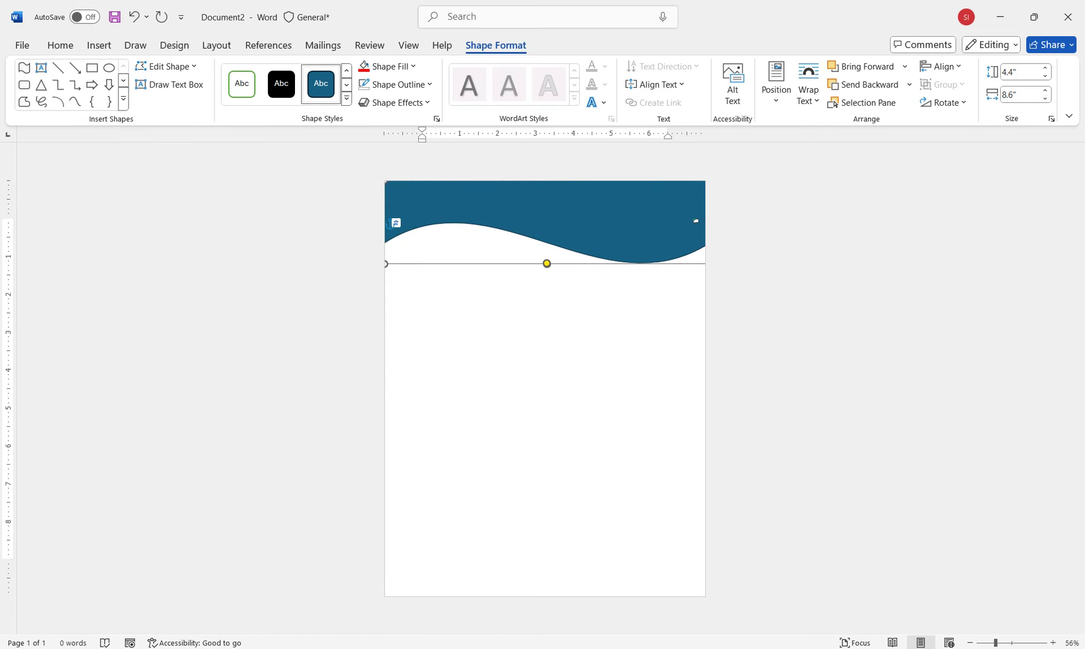
pyautogui.moveTo(706, 263); pyautogui.dragTo(705, 299)
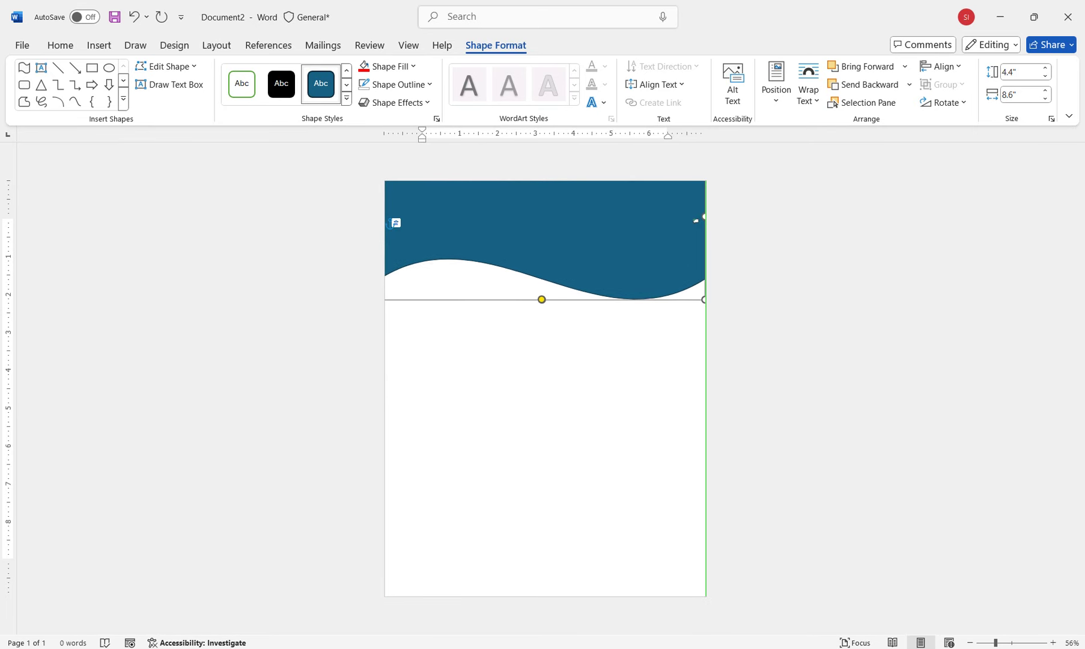
pyautogui.moveTo(704, 299); pyautogui.dragTo(704, 272)
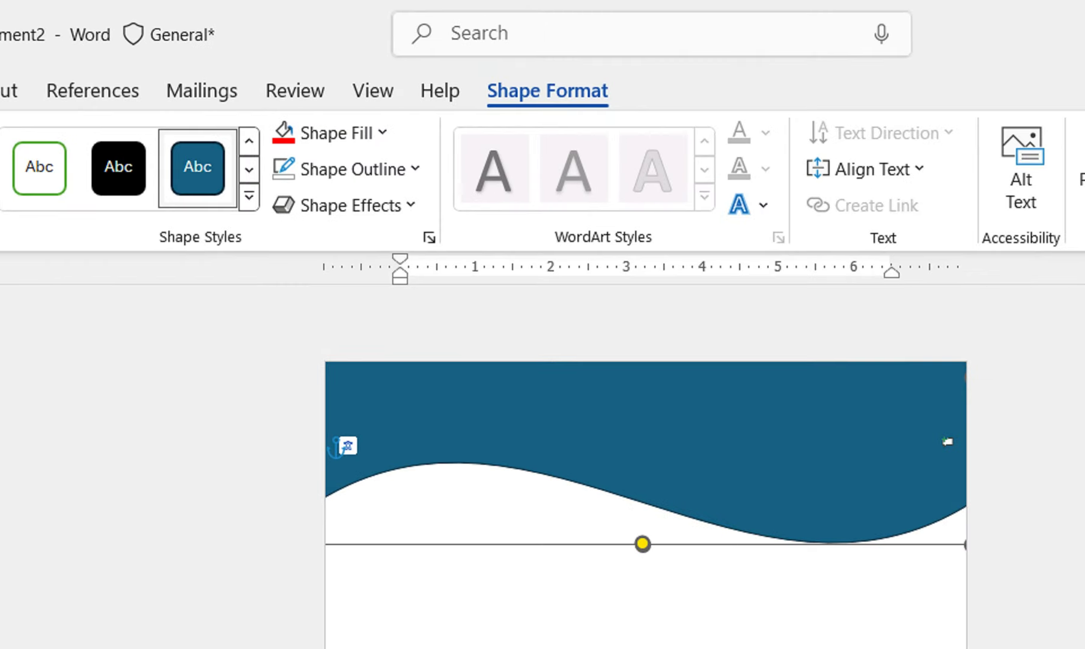
# Fill the top wave with the Dark Blue standard colour and set it to No Outline
pyautogui.click(391, 66)
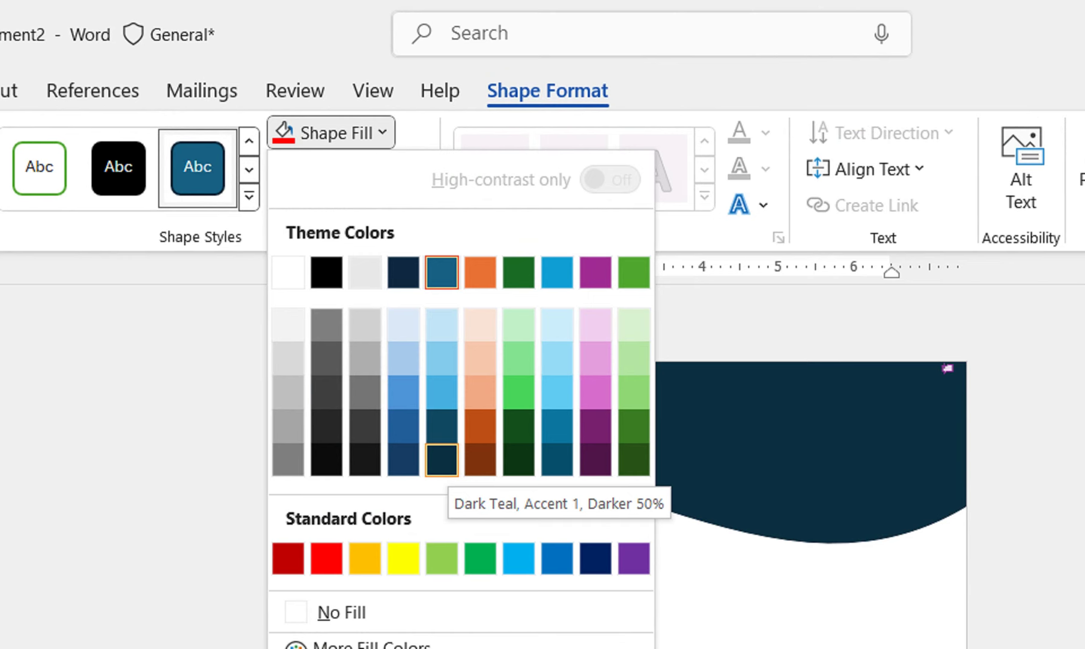
pyautogui.press('Escape')
pyautogui.click(330, 132)
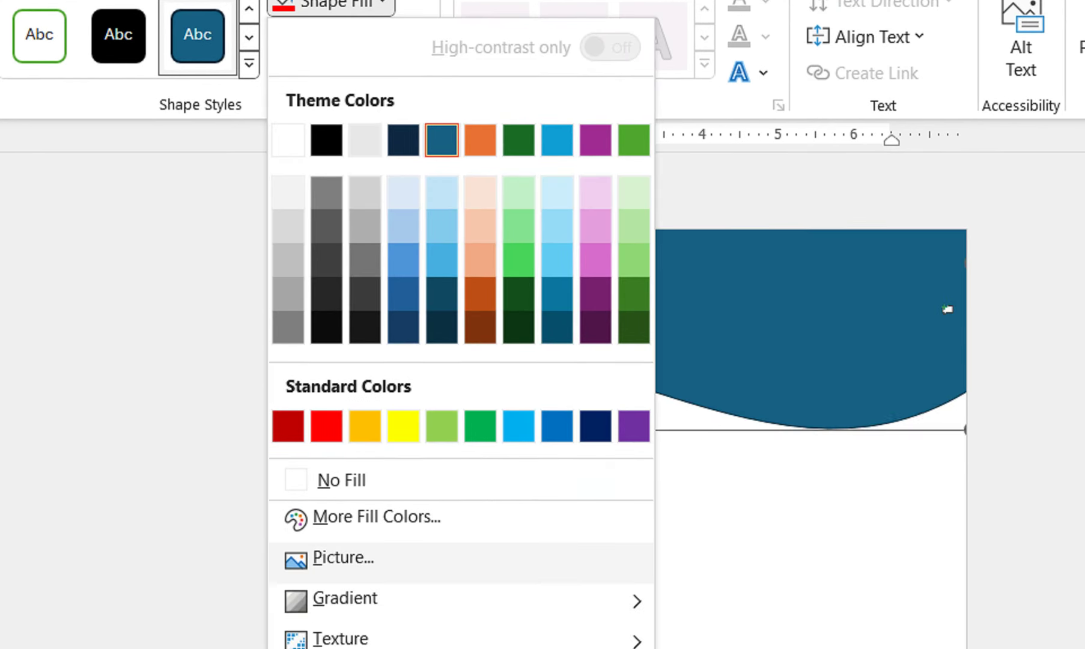
pyautogui.click(363, 436)
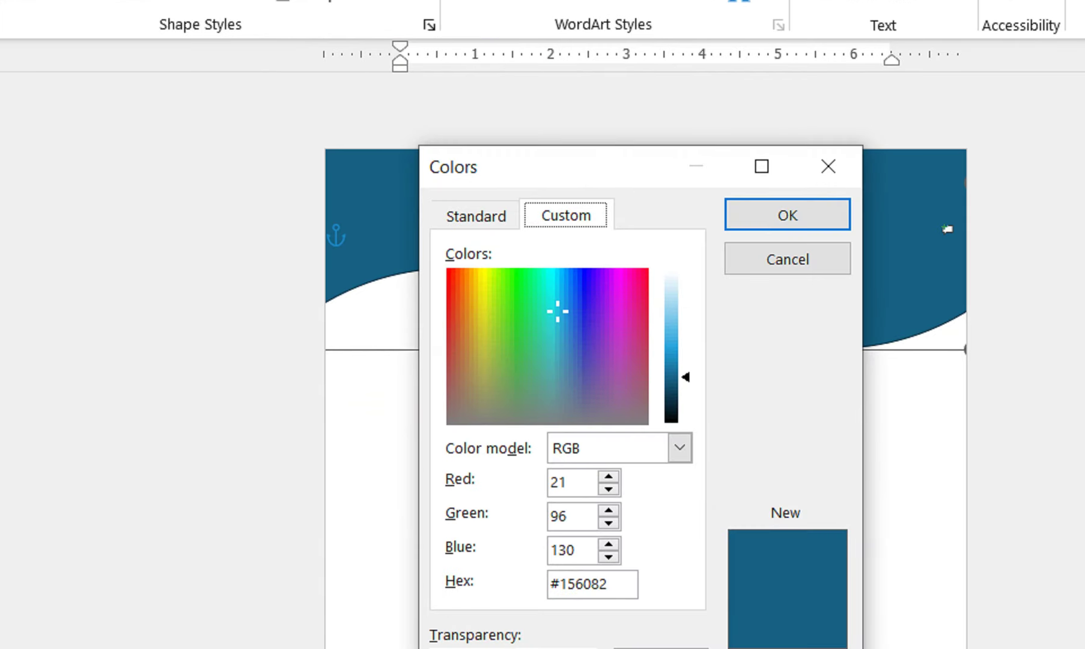
pyautogui.hotkey('ctrl', 'Tab')
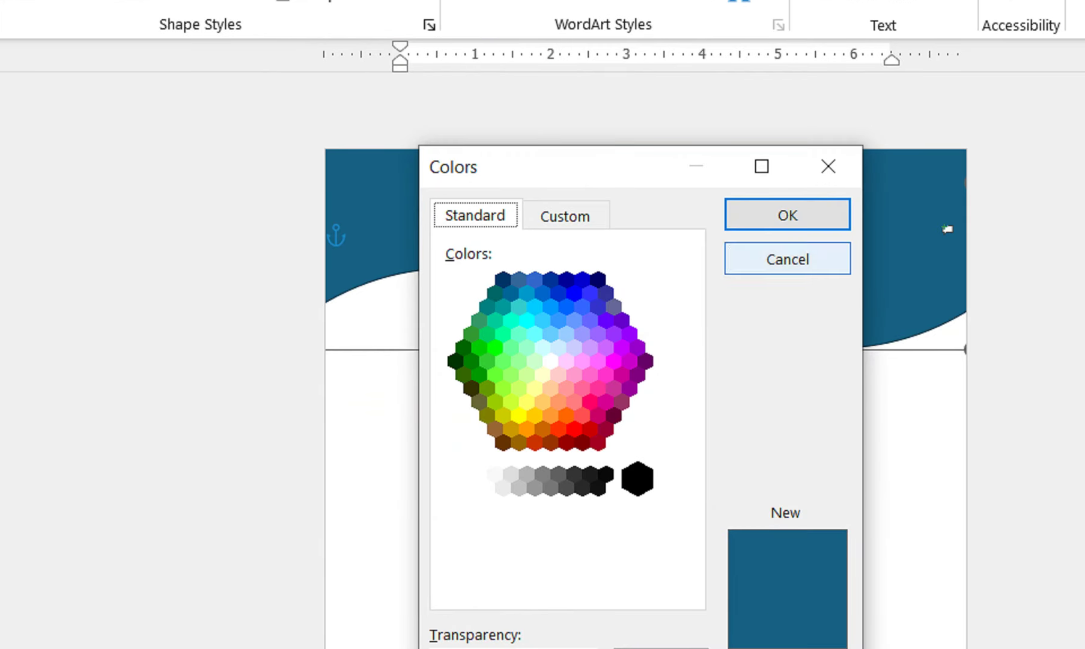
pyautogui.click(787, 258)
pyautogui.click(330, 98)
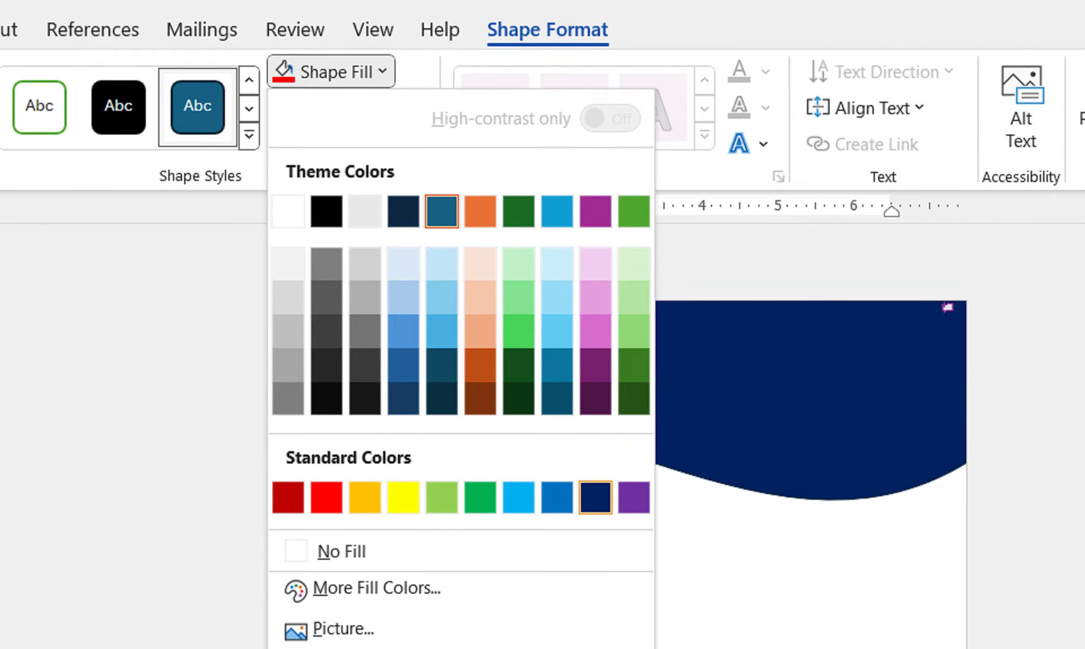
pyautogui.click(595, 524)
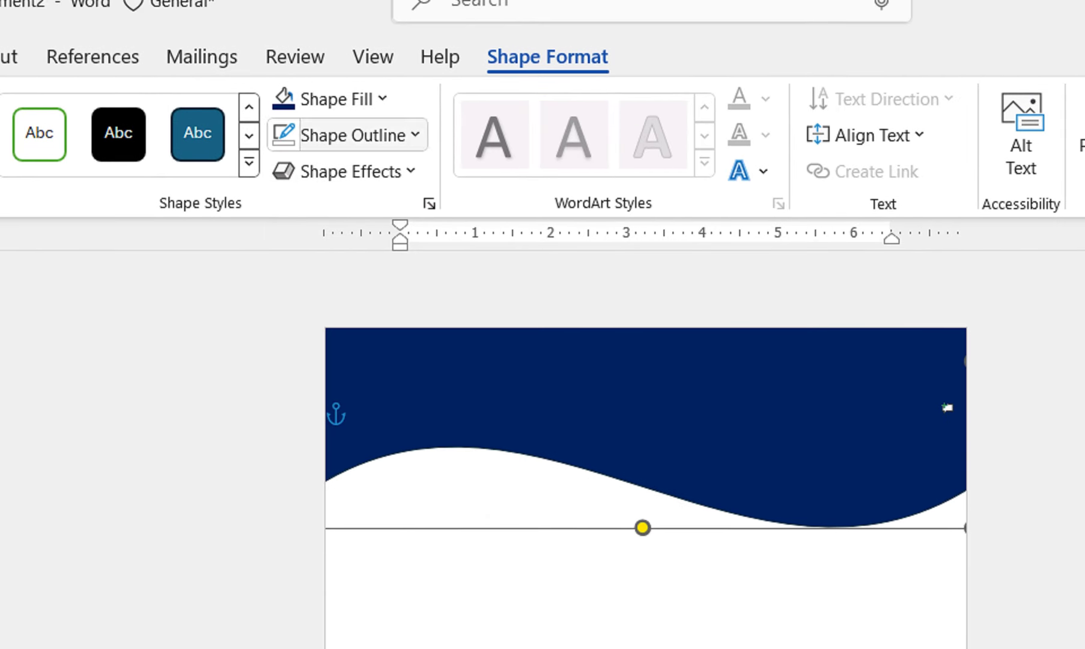
pyautogui.click(353, 107)
pyautogui.click(355, 587)
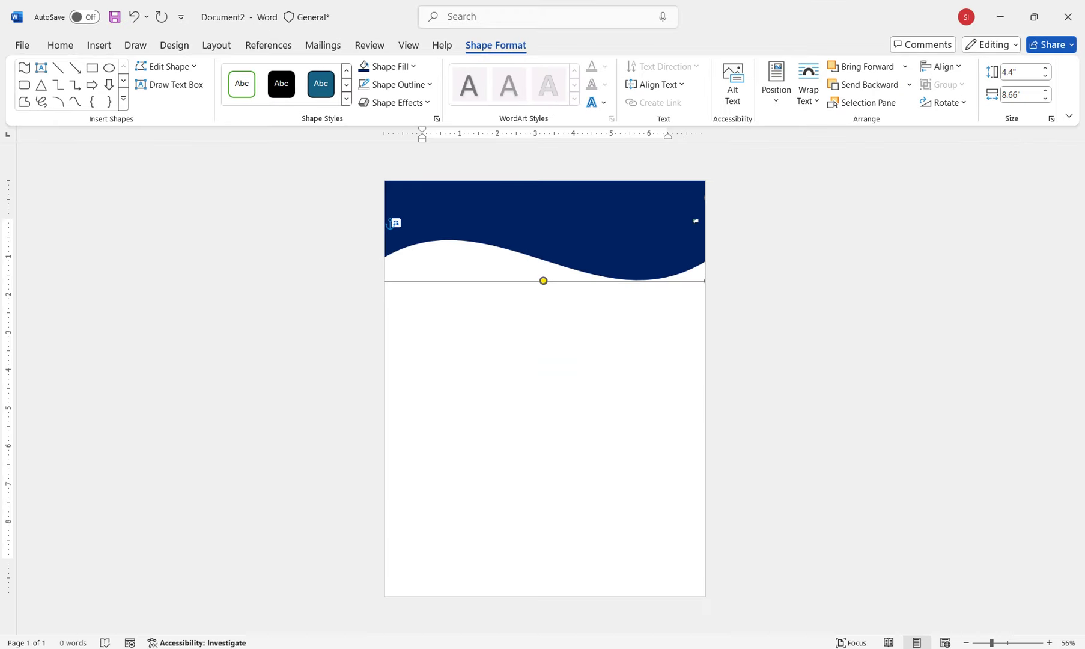
# Copy the navy wave down to the page bottom, undoing back through the follow-up changes
pyautogui.moveTo(544, 210); pyautogui.dragTo(544, 606)
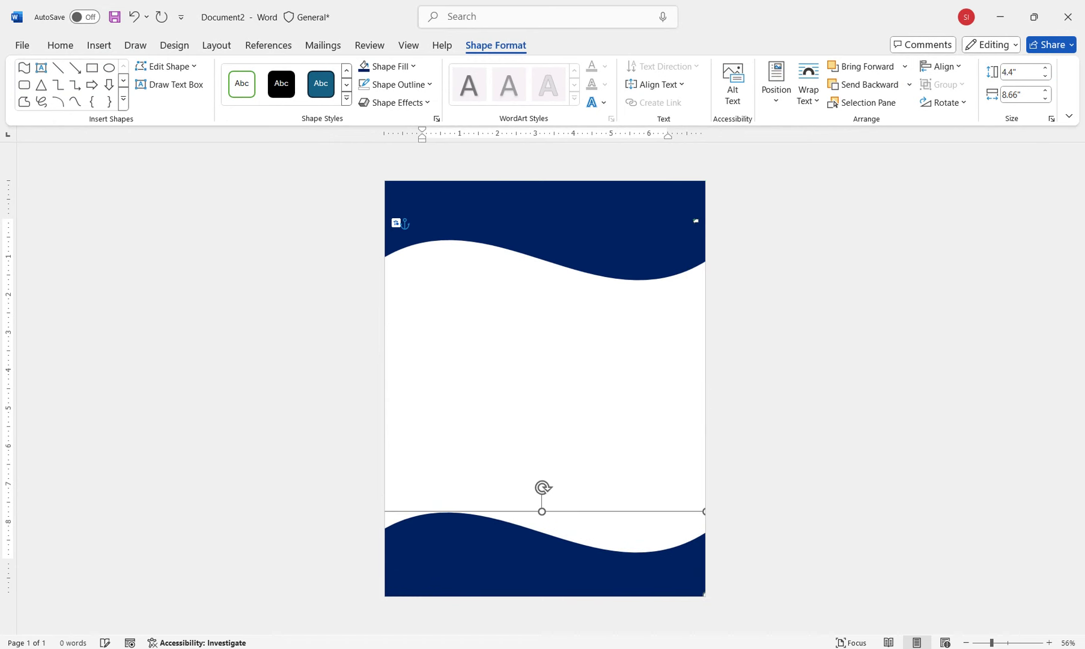
pyautogui.hotkey('ctrl', 'z')
pyautogui.hotkey('ctrl', 'z')
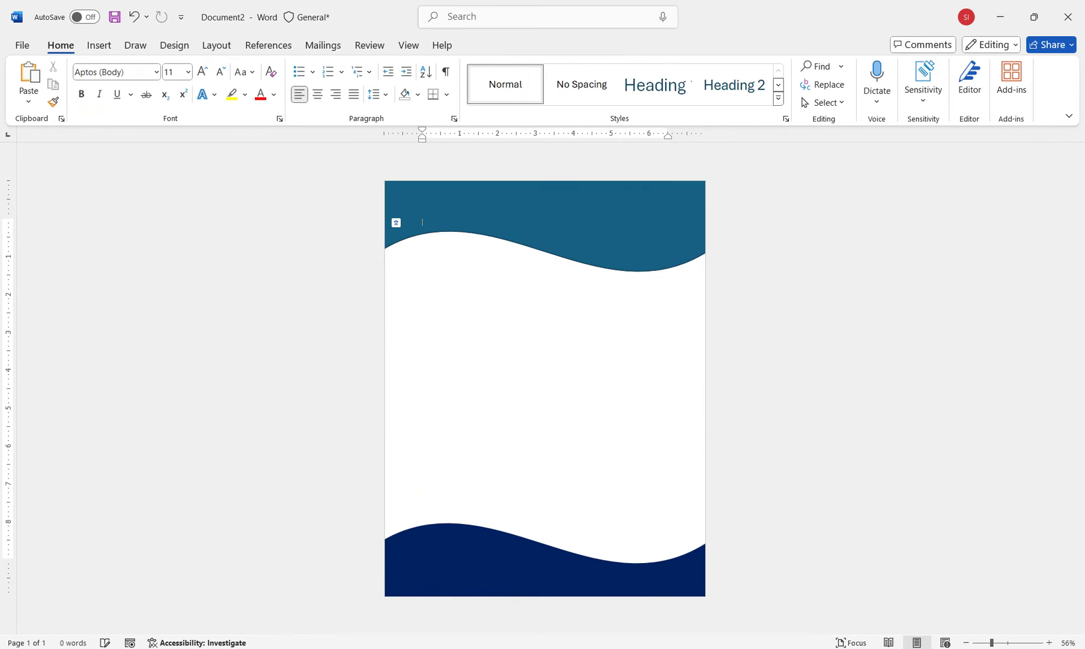
pyautogui.hotkey('ctrl', 'z')
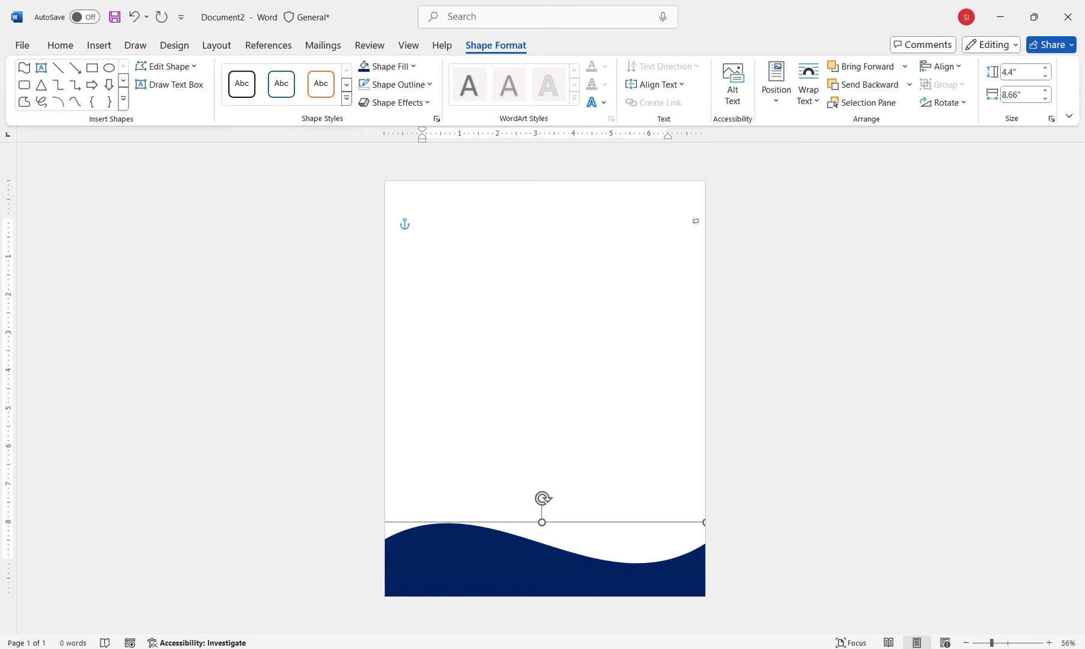
pyautogui.hotkey('ctrl', 'z')
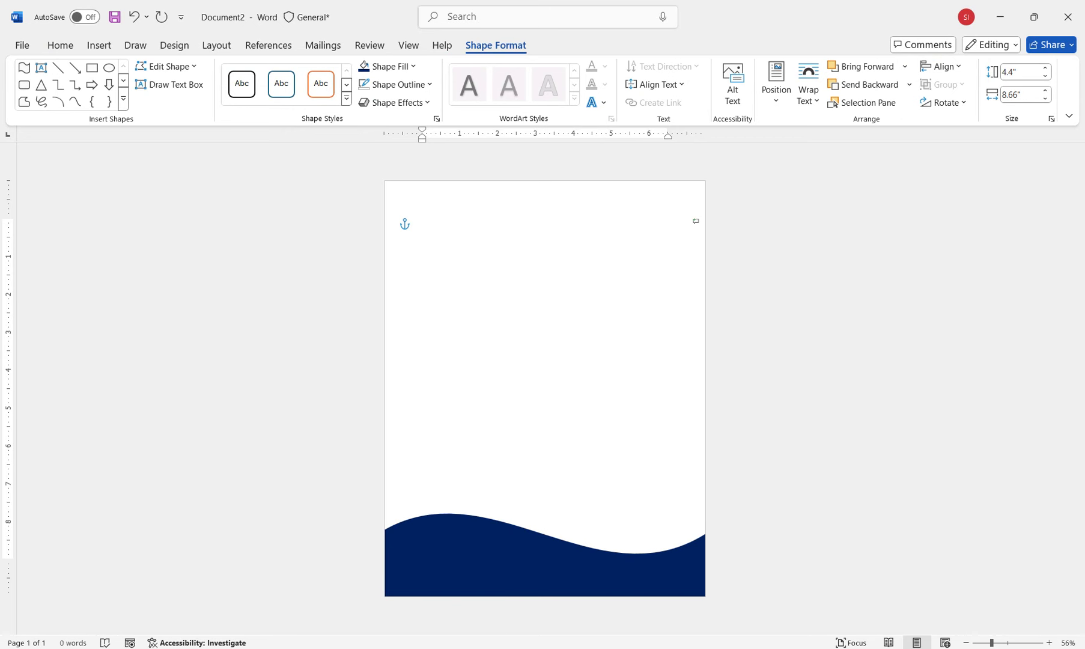
# Fill the bottom wave light blue and send it behind the navy wave
pyautogui.hotkey('ctrl', 'y')
pyautogui.click(387, 66)
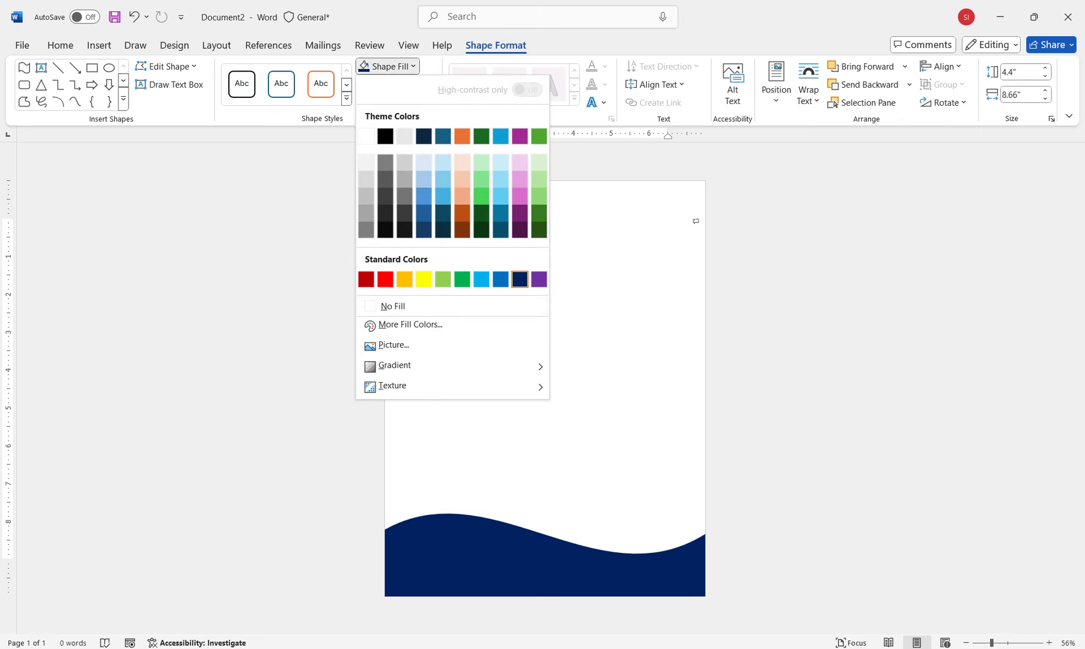
pyautogui.click(481, 279)
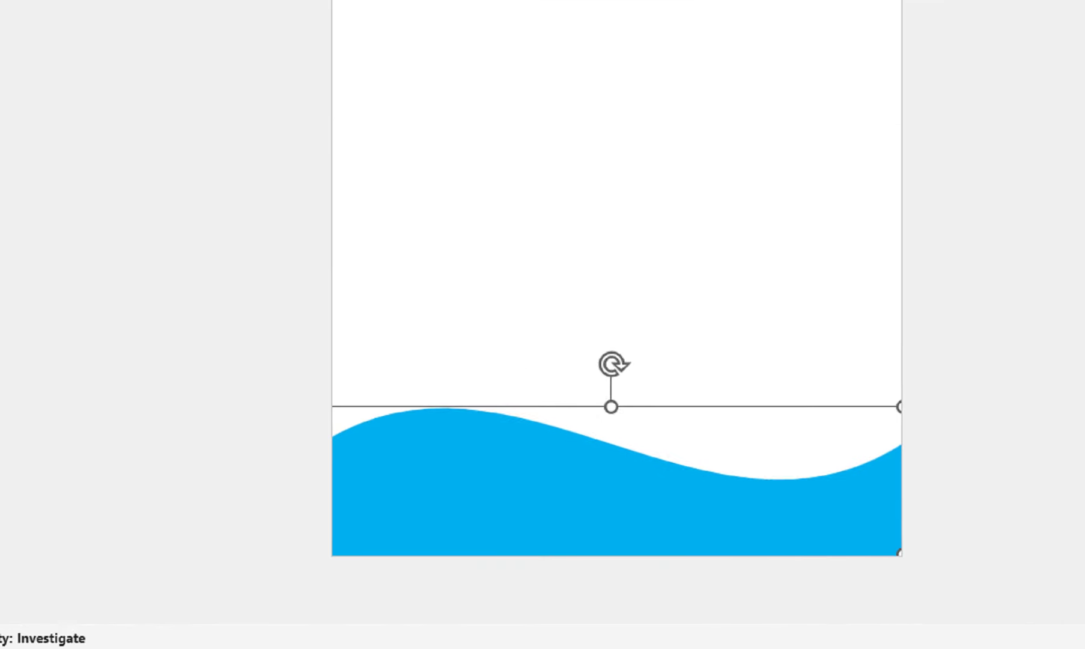
pyautogui.rightClick(536, 462)
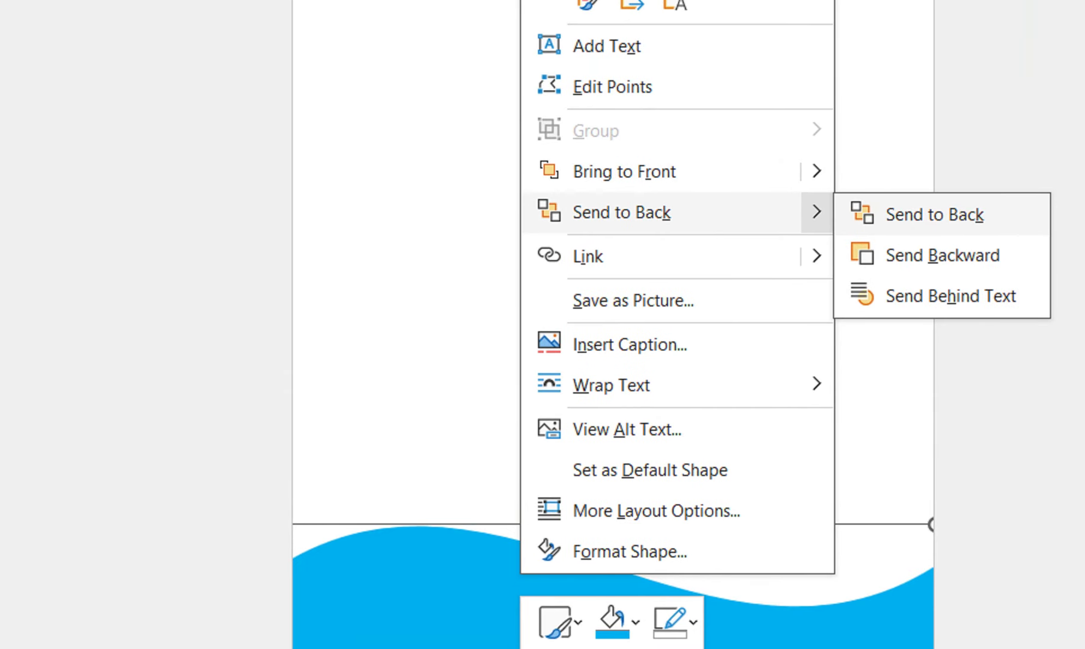
pyautogui.click(938, 214)
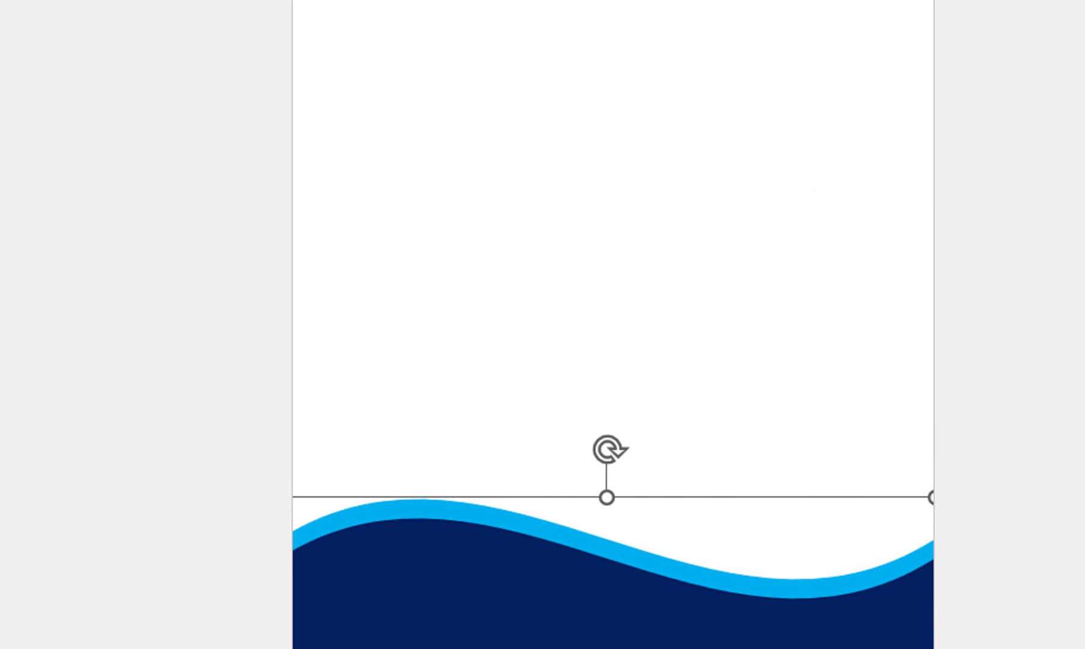
# Tilt the light-blue wave and reposition it across the page bottom
pyautogui.moveTo(609, 449)
pyautogui.mouseDown()
pyautogui.moveTo(594, 450)
pyautogui.moveTo(595, 362)
pyautogui.mouseUp()
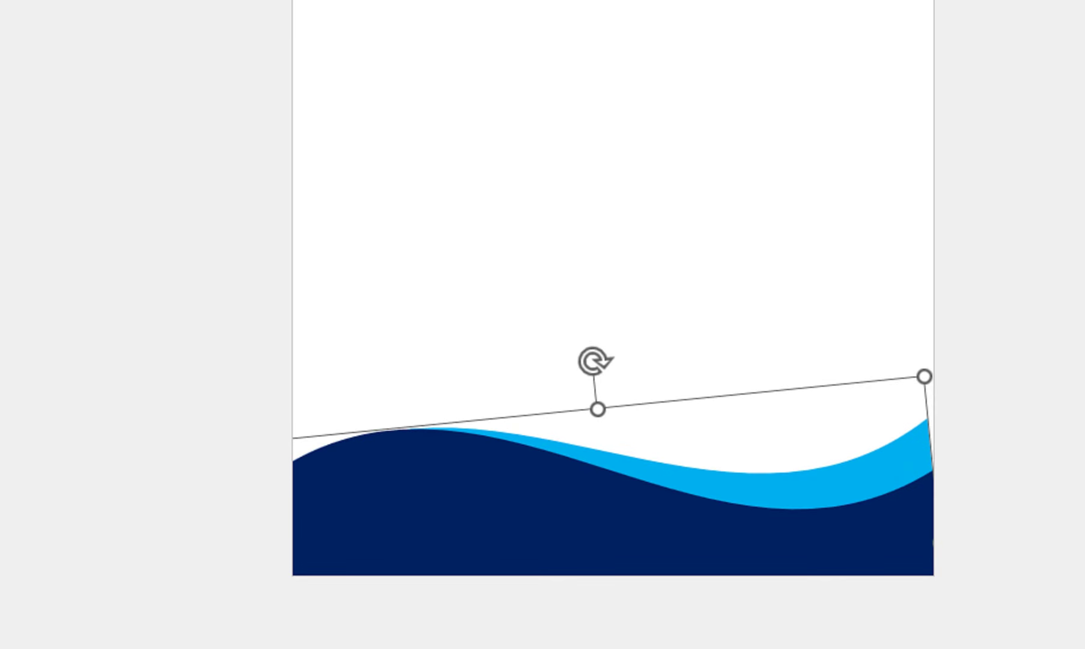
pyautogui.moveTo(721, 487); pyautogui.dragTo(774, 454)
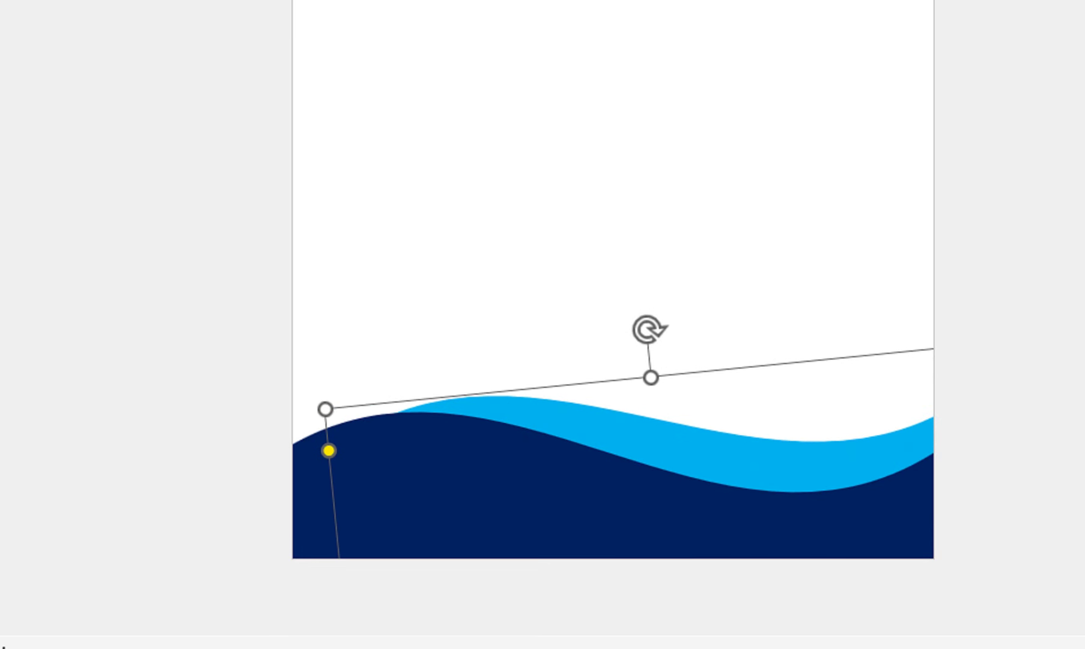
pyautogui.press('Escape')
pyautogui.click(751, 462)
pyautogui.moveTo(647, 325); pyautogui.dragTo(638, 331)
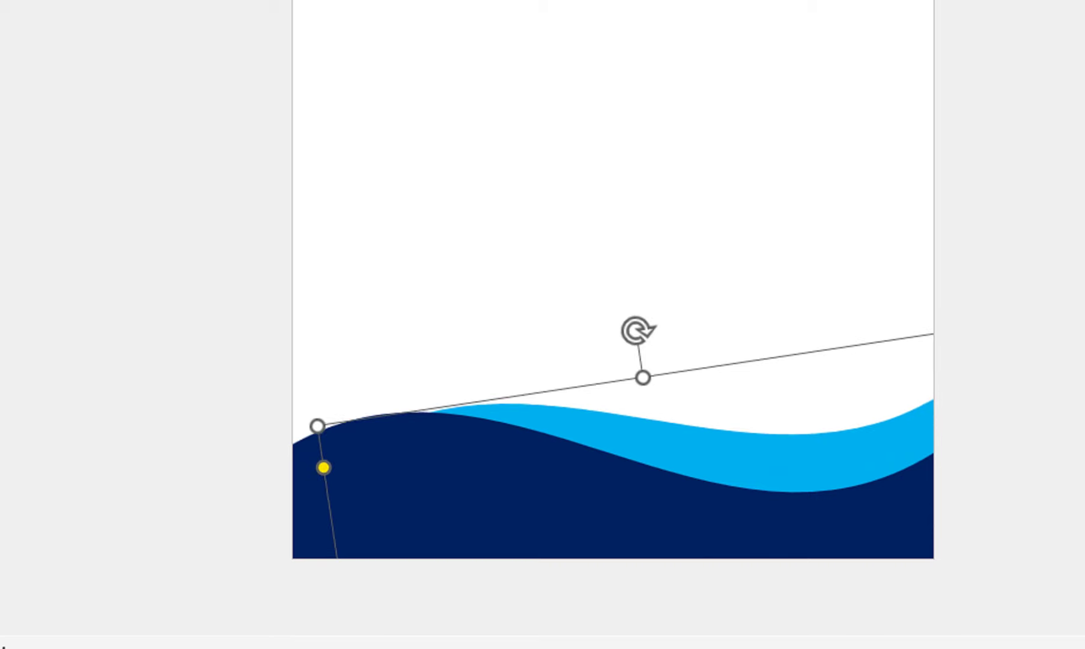
pyautogui.moveTo(750, 463); pyautogui.dragTo(734, 481)
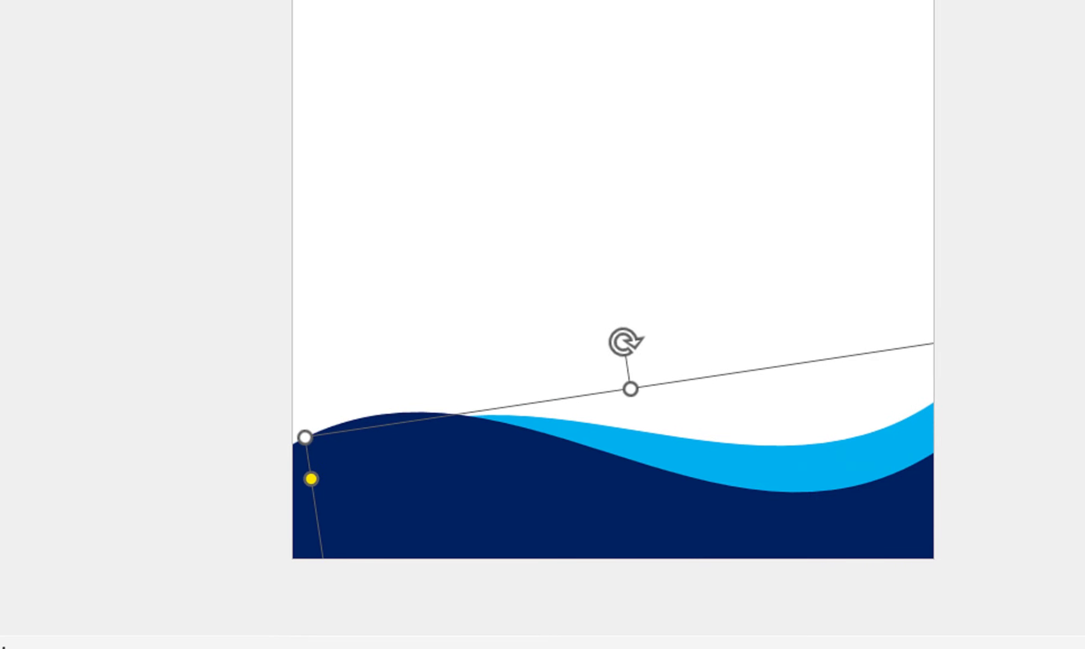
# Nudge the light-blue wave into place and rotate it back toward level
pyautogui.hotkey('ctrl', 'Left')
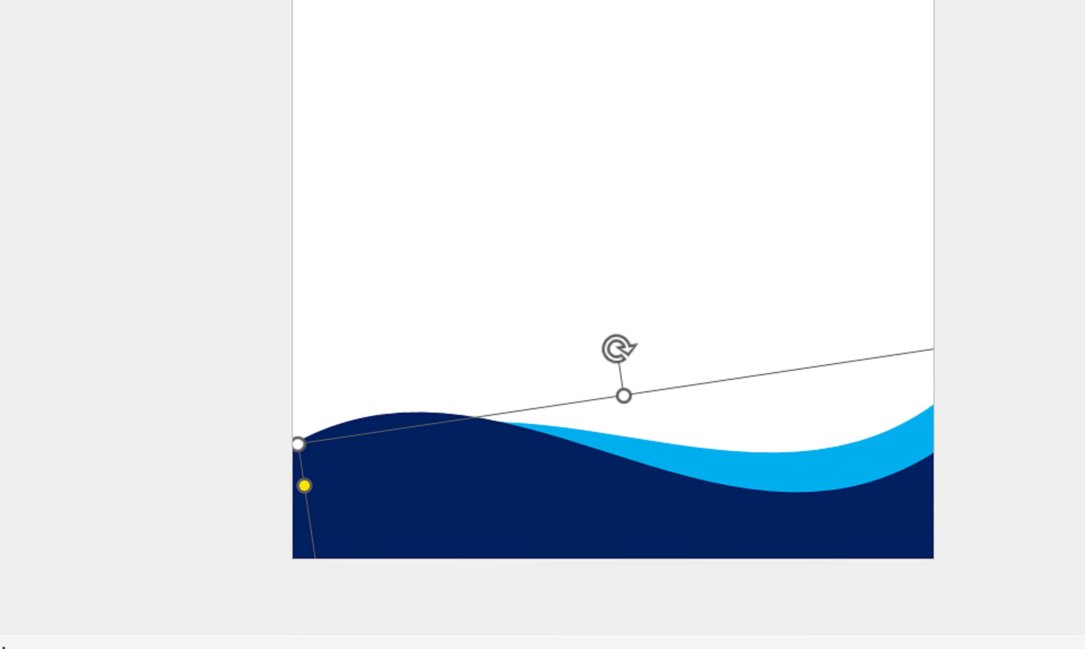
pyautogui.hotkey('ctrl', 'Down')
pyautogui.hotkey('ctrl', 'Down')
pyautogui.hotkey('ctrl', 'Left')
pyautogui.hotkey('ctrl', 'Left')
pyautogui.hotkey('ctrl', 'Left')
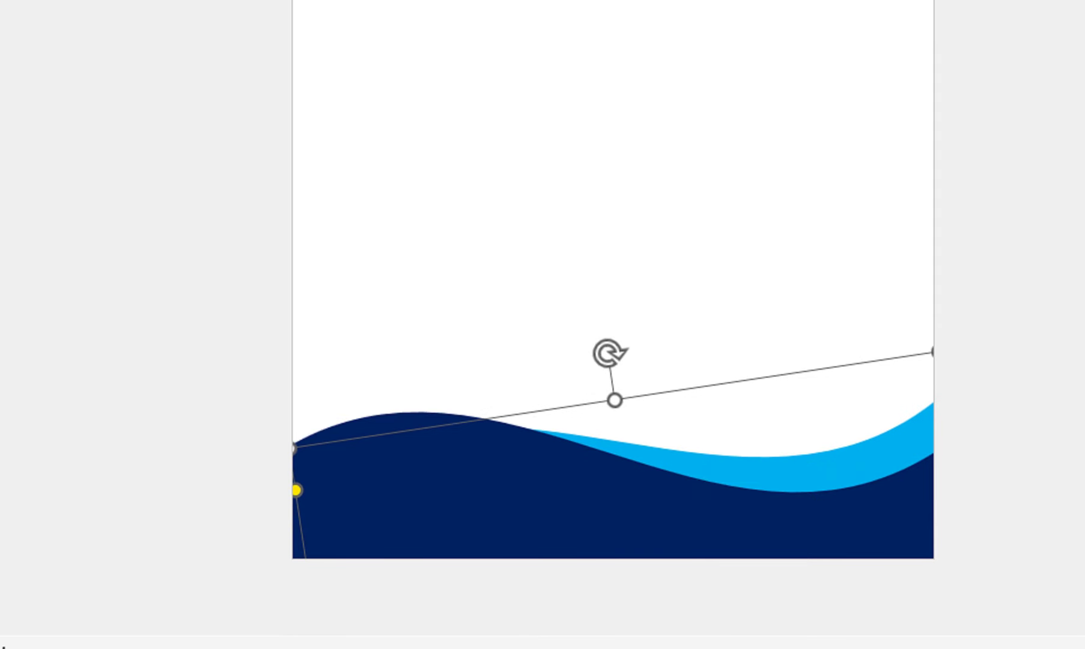
pyautogui.press('Tab')
pyautogui.hotkey('ctrl', 'shift', ']')
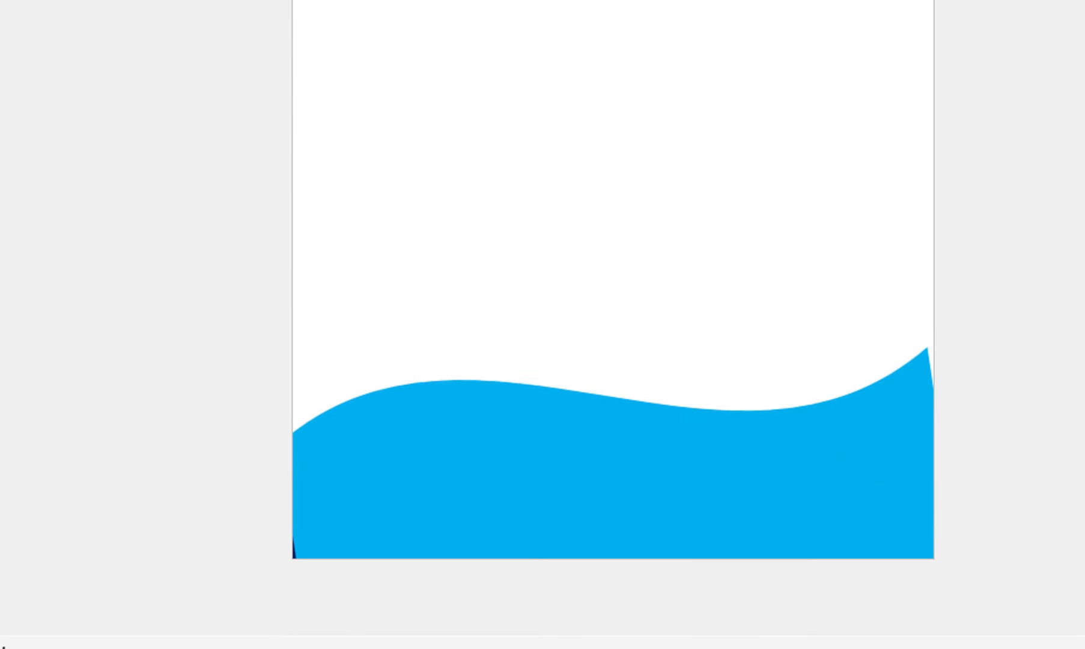
pyautogui.press('Up')
pyautogui.press('Up')
pyautogui.press('Up')
pyautogui.hotkey('ctrl', 'alt', 'Right')
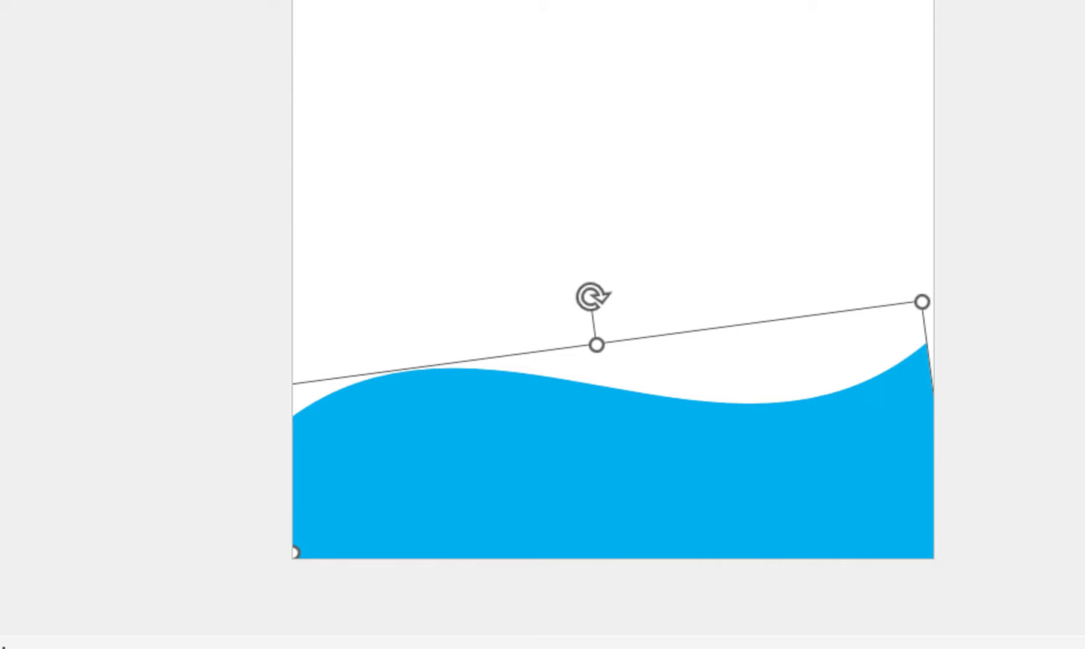
pyautogui.hotkey('ctrl', 'alt', 'Right')
pyautogui.hotkey('ctrl', 'alt', 'Right')
pyautogui.hotkey('ctrl', 'alt', 'Right')
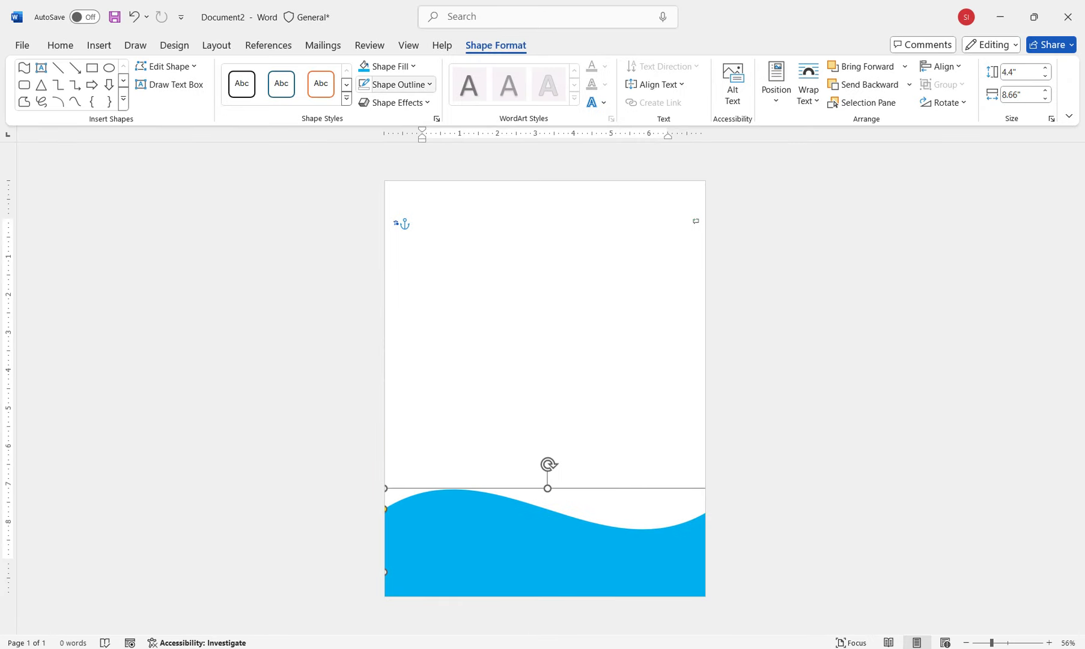
# Fill a wave white, send it to back, then lower it and tilt it about 8°
pyautogui.click(388, 66)
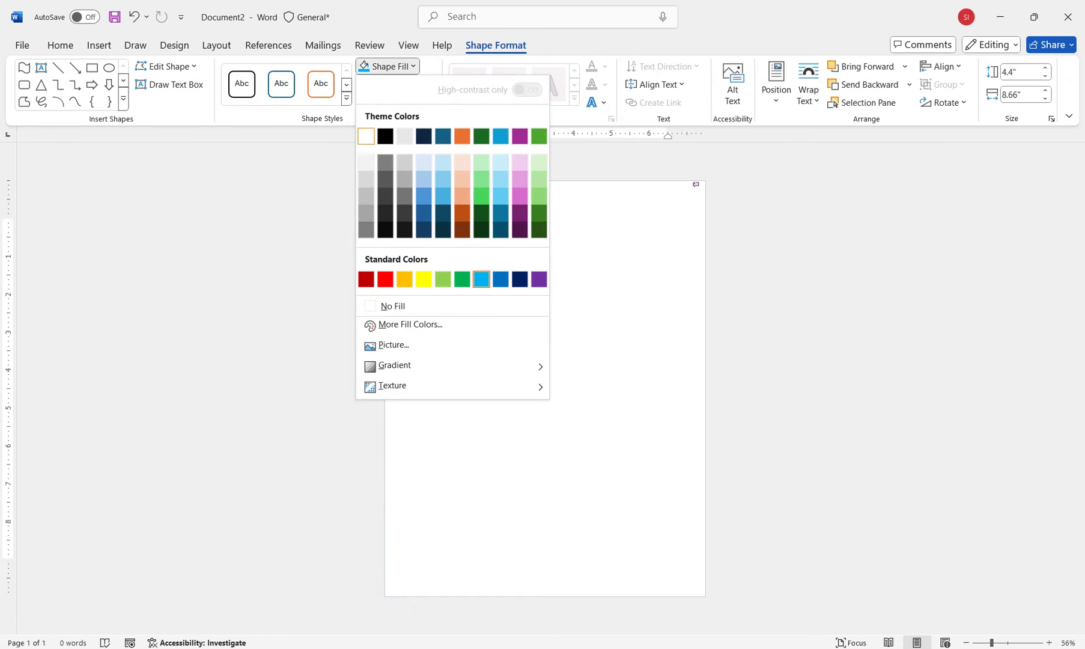
pyautogui.click(366, 135)
pyautogui.rightClick(550, 547)
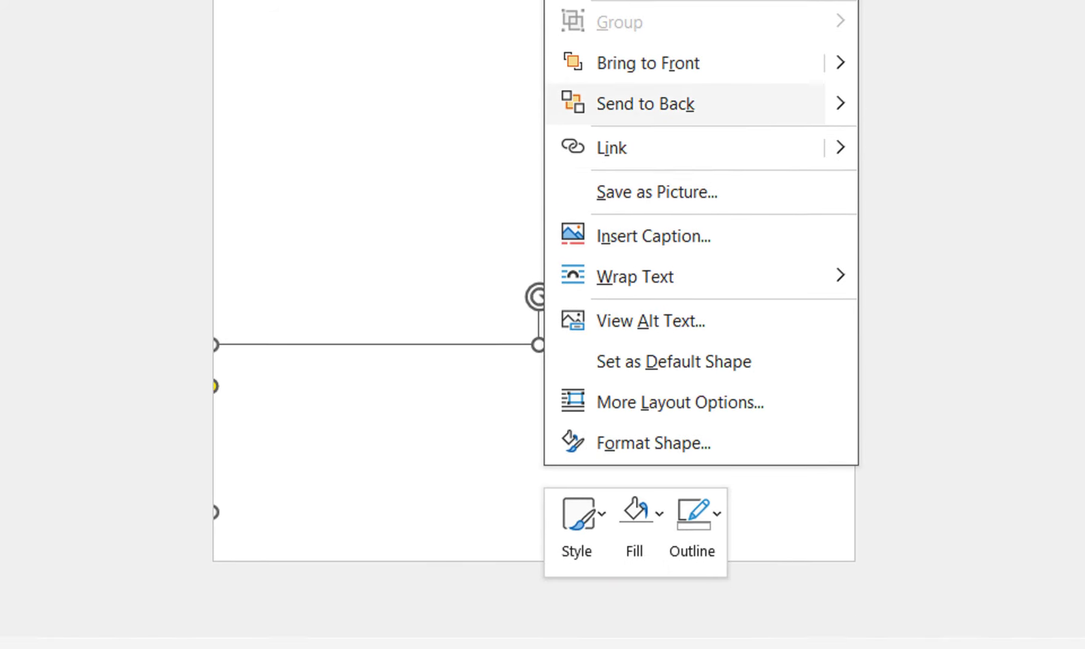
pyautogui.click(646, 103)
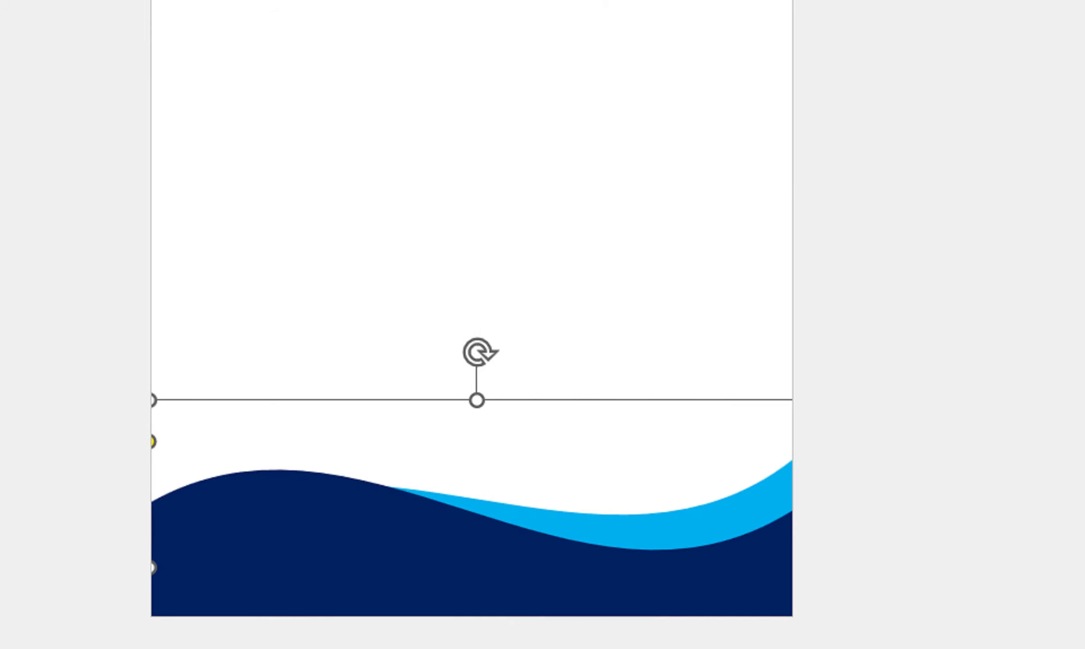
pyautogui.press('Escape')
pyautogui.moveTo(477, 414); pyautogui.dragTo(473, 444)
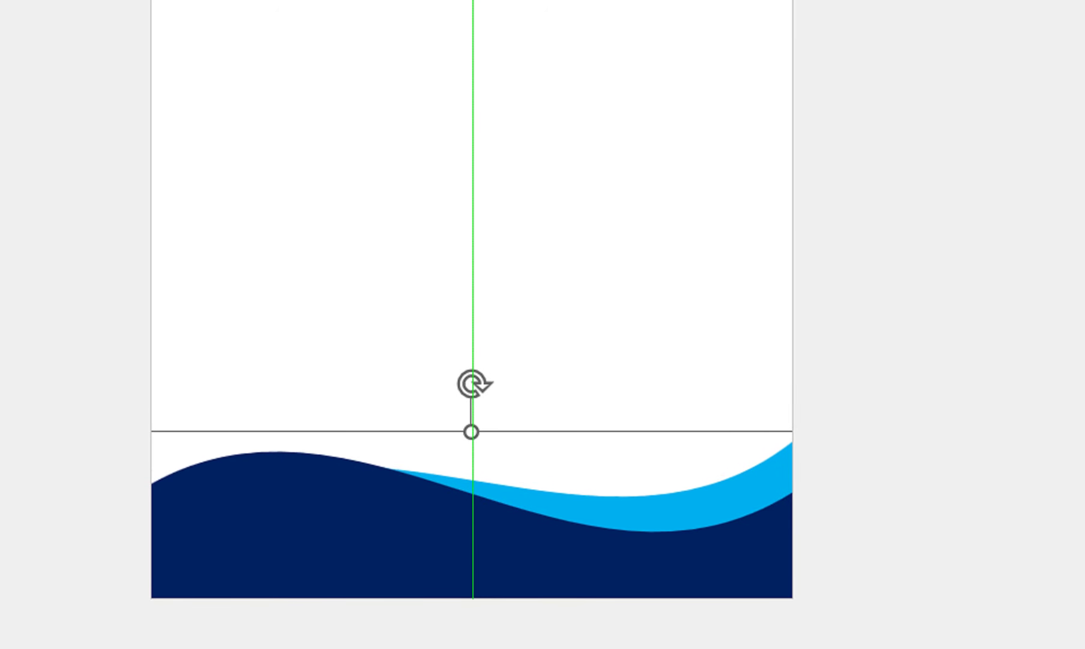
pyautogui.moveTo(473, 445); pyautogui.dragTo(472, 444)
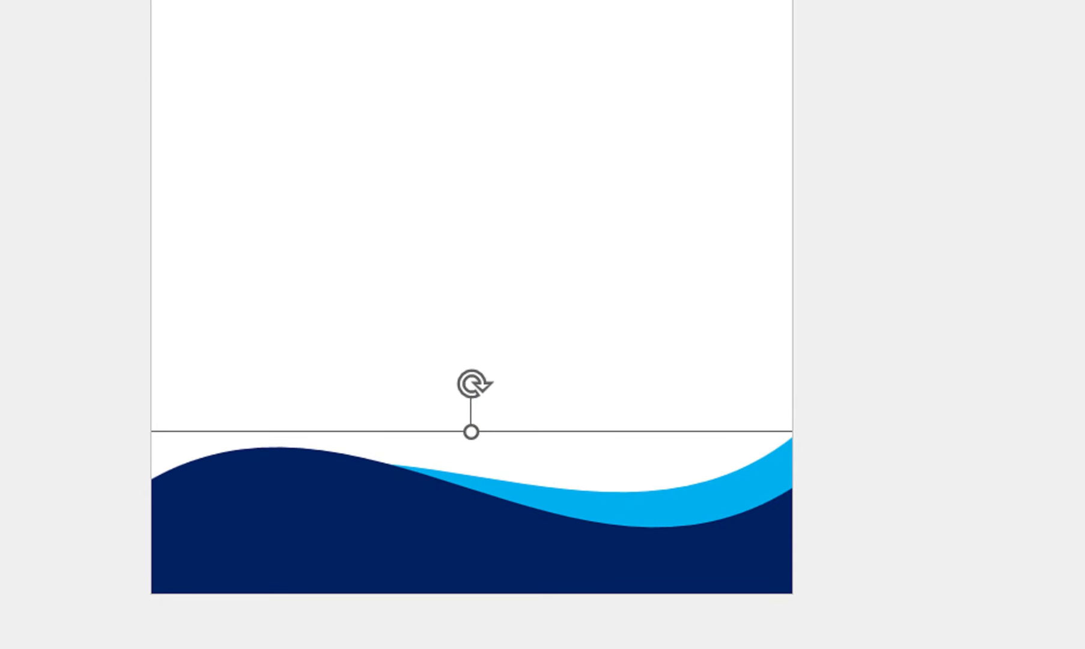
pyautogui.moveTo(472, 383); pyautogui.dragTo(469, 371)
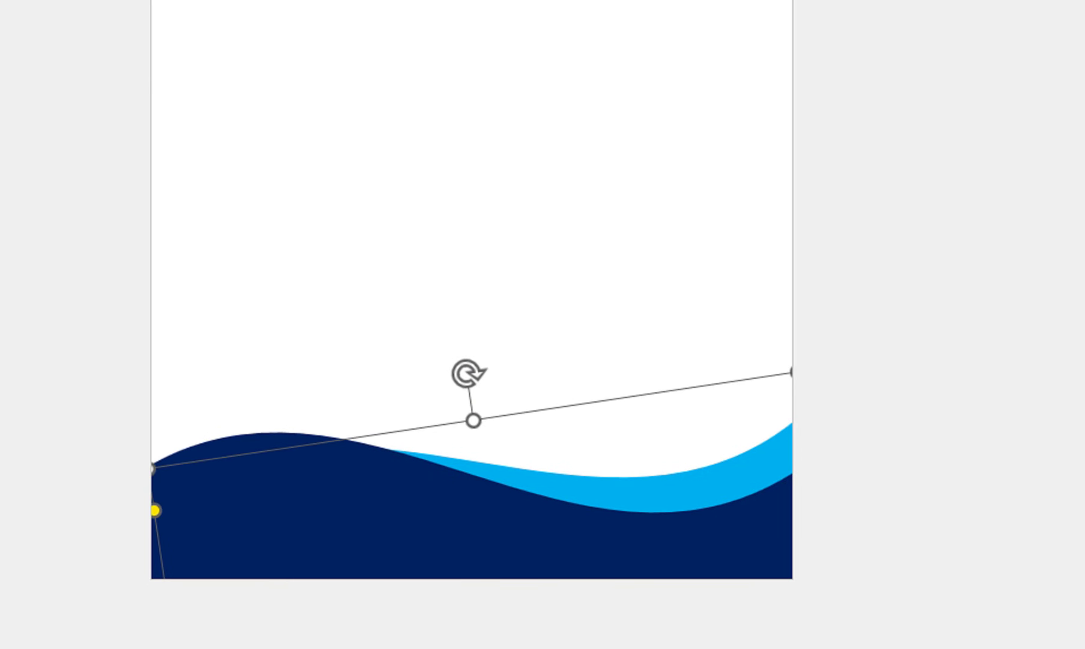
# Duplicate the light-blue wave, nudge it up and right, and send it behind the navy wave
pyautogui.hotkey('ctrl', 'shift', ']')
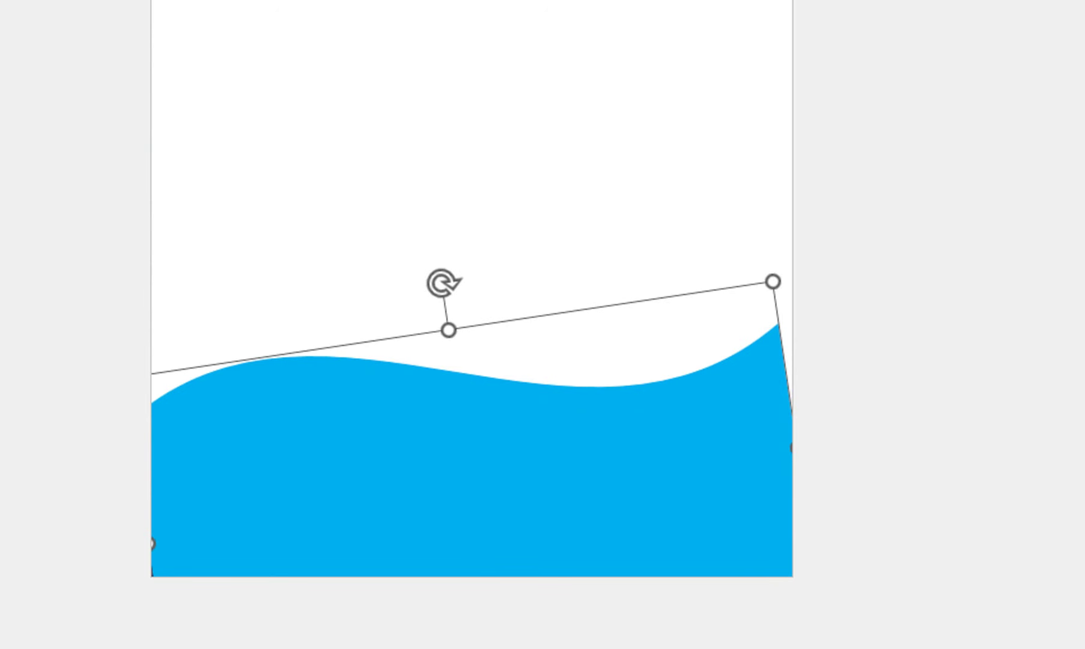
pyautogui.press('Up')
pyautogui.press('Up')
pyautogui.press('Up')
pyautogui.press('Right')
pyautogui.press('Right')
pyautogui.press('Right')
pyautogui.press('Up')
pyautogui.press('Right')
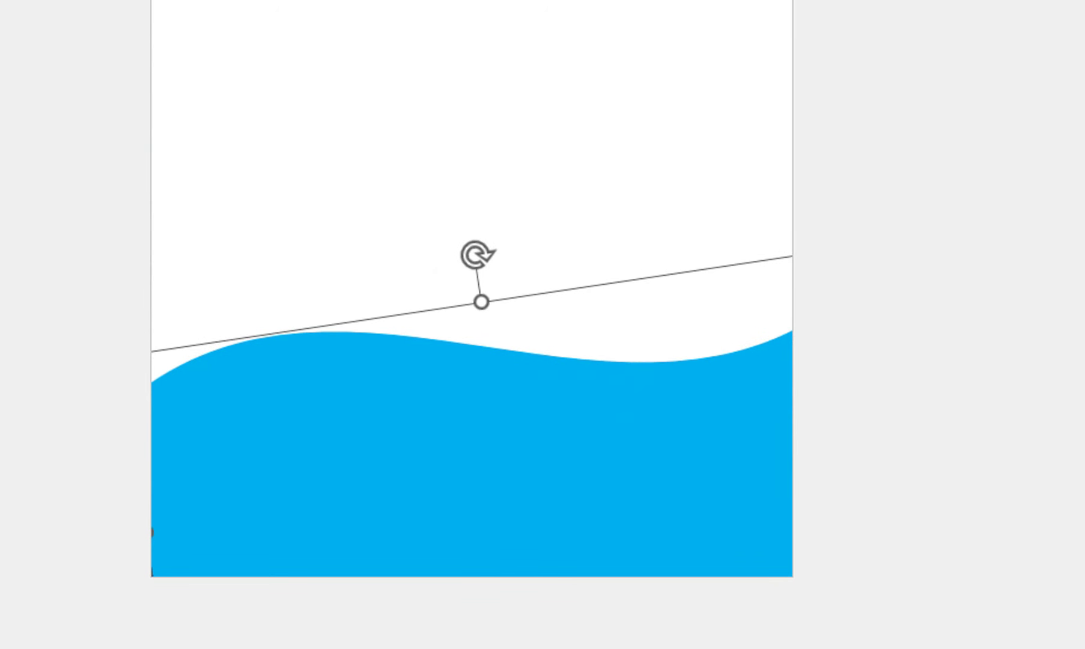
pyautogui.rightClick(679, 374)
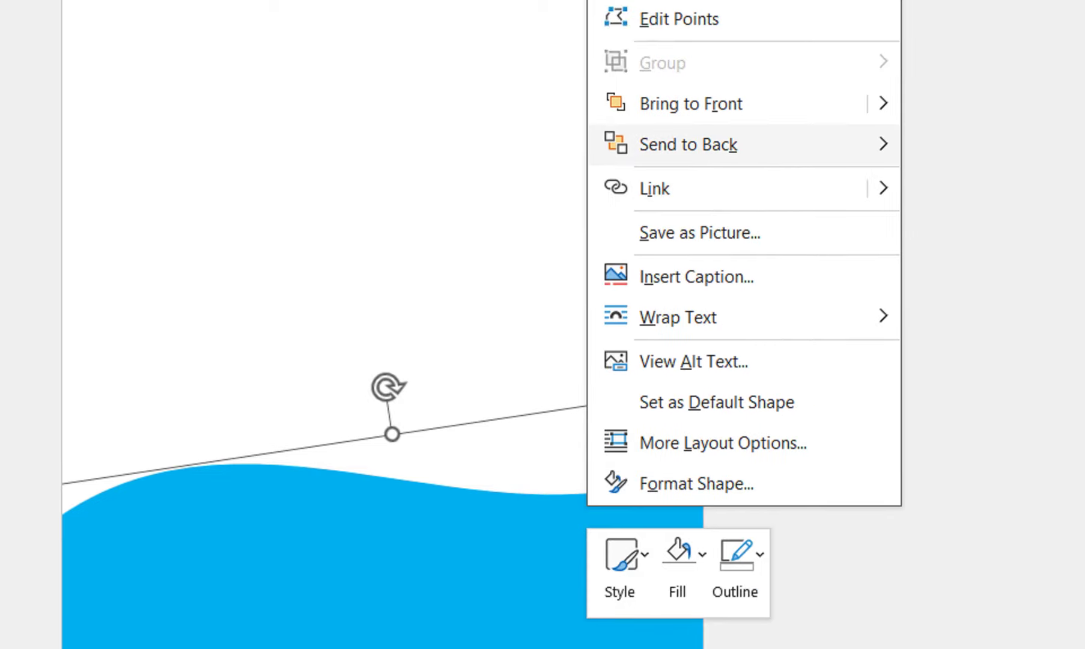
pyautogui.click(972, 168)
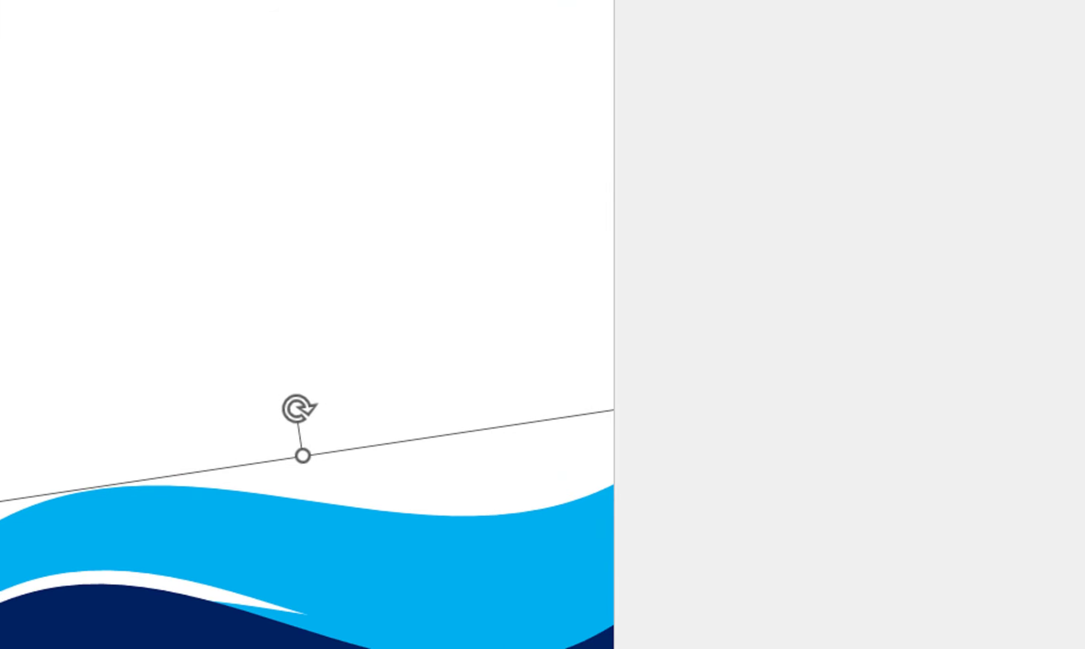
# Flip the light-blue wave horizontally and nudge it level toward the page's right edge
pyautogui.press('Up')
pyautogui.press('Up')
pyautogui.press('Up')
pyautogui.press('Up')
pyautogui.press('Up')
pyautogui.press('Up')
pyautogui.press('Left')
pyautogui.press('Left')
pyautogui.press('Left')
pyautogui.press('Left')
pyautogui.press('Down')
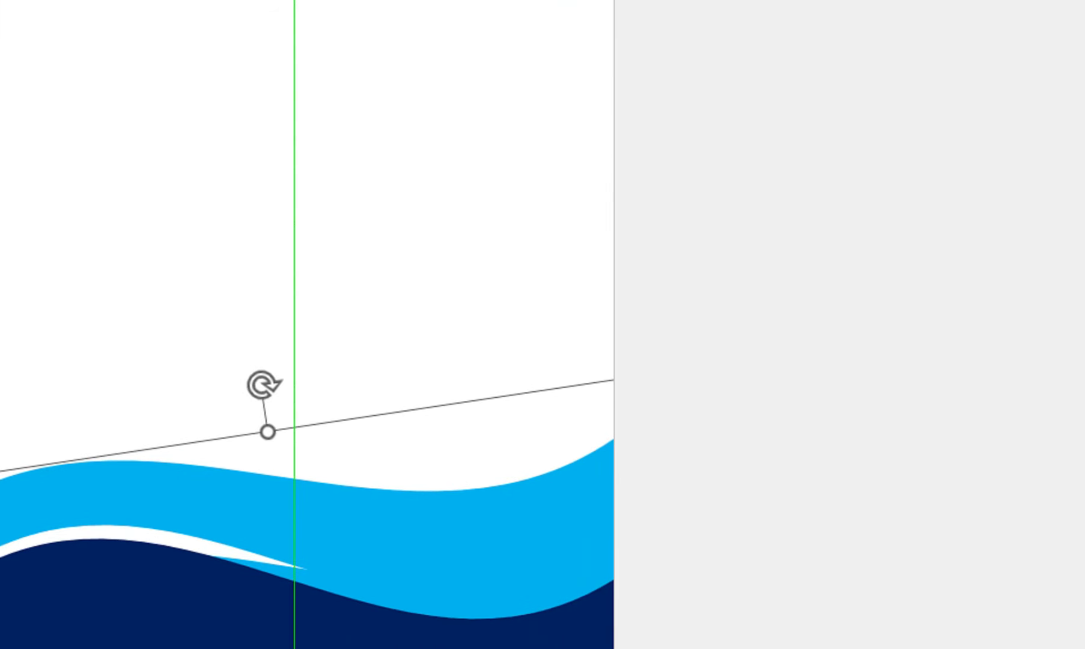
pyautogui.press('Up')
pyautogui.press('Up')
pyautogui.press('Up')
pyautogui.hotkey('ctrl', 'z')
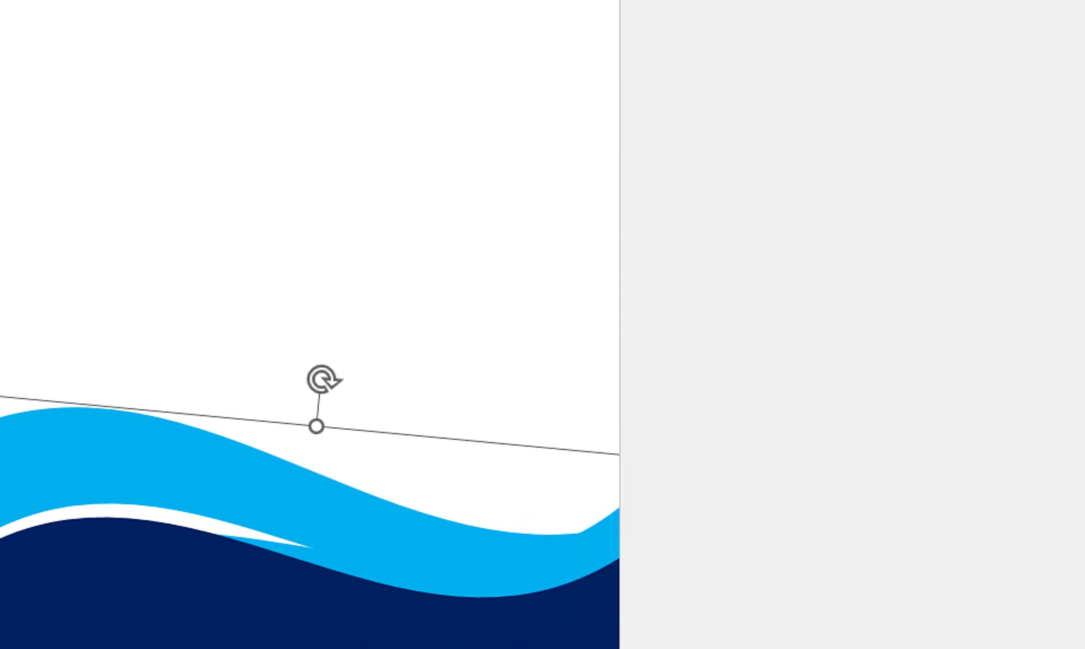
pyautogui.press('Right')
pyautogui.press('Left')
pyautogui.press('Left')
pyautogui.press('Left')
pyautogui.press('Left')
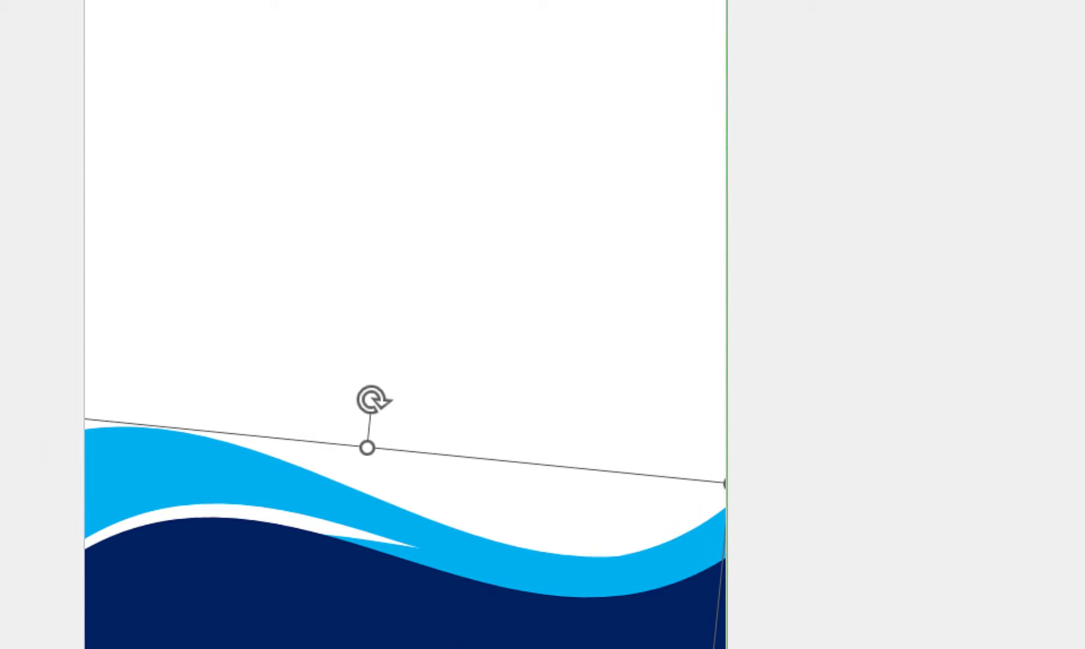
pyautogui.press('Left')
pyautogui.press('Down')
pyautogui.press('Down')
pyautogui.press('Down')
pyautogui.press('Down')
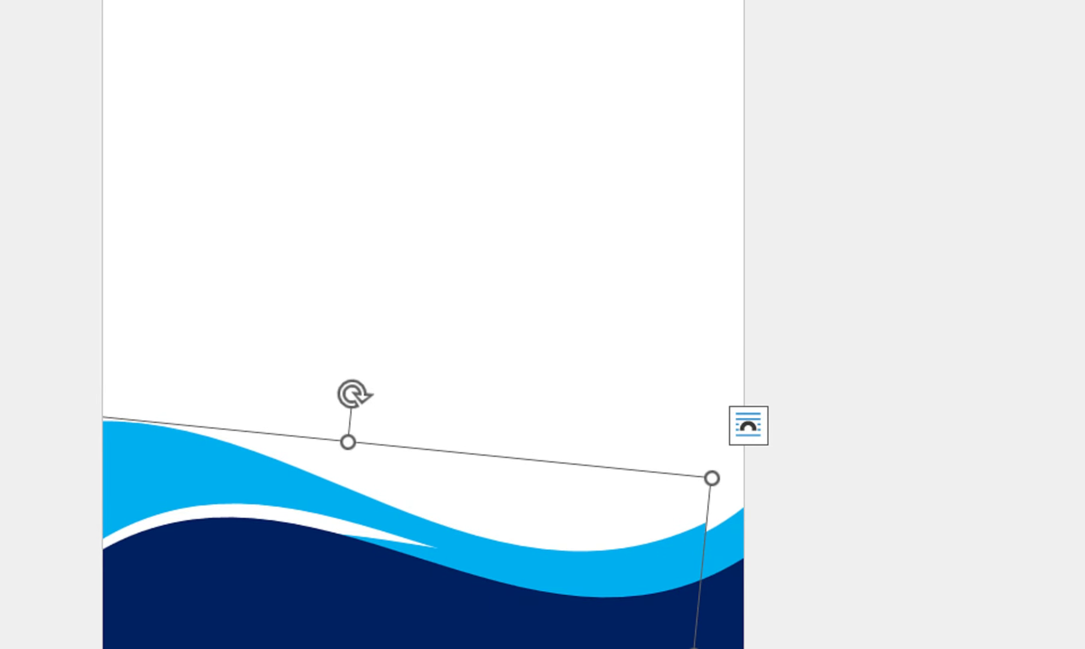
pyautogui.hotkey('ctrl', 'z')
pyautogui.press('Left')
pyautogui.press('Left')
pyautogui.press('Up')
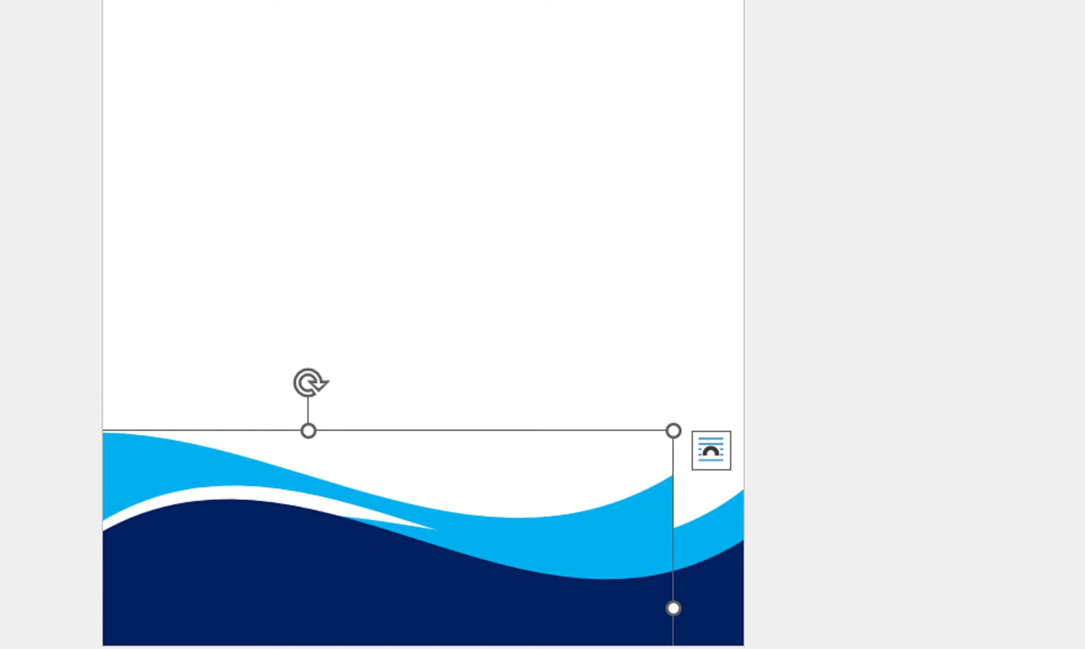
# Adjust the white wave's tilt and shift it slightly right and up
pyautogui.press('Tab')
pyautogui.hotkey('ctrl', 'y')
pyautogui.hotkey('ctrl', 'z')
pyautogui.hotkey('ctrl', 'y')
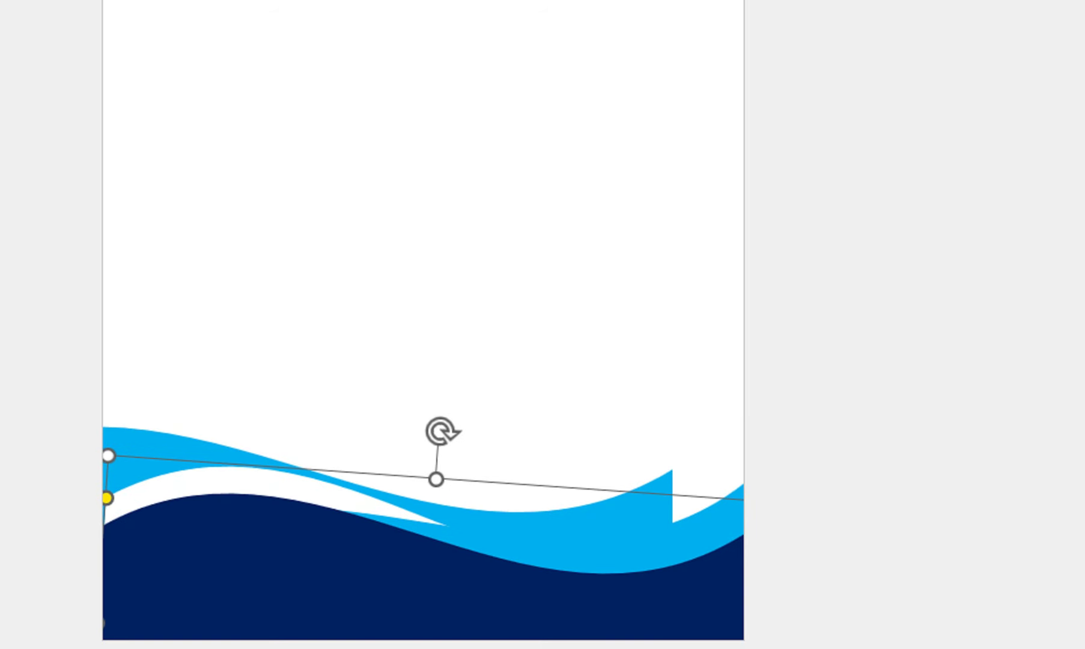
pyautogui.hotkey('ctrl', 'z')
pyautogui.scroll(-3, 437, 499)
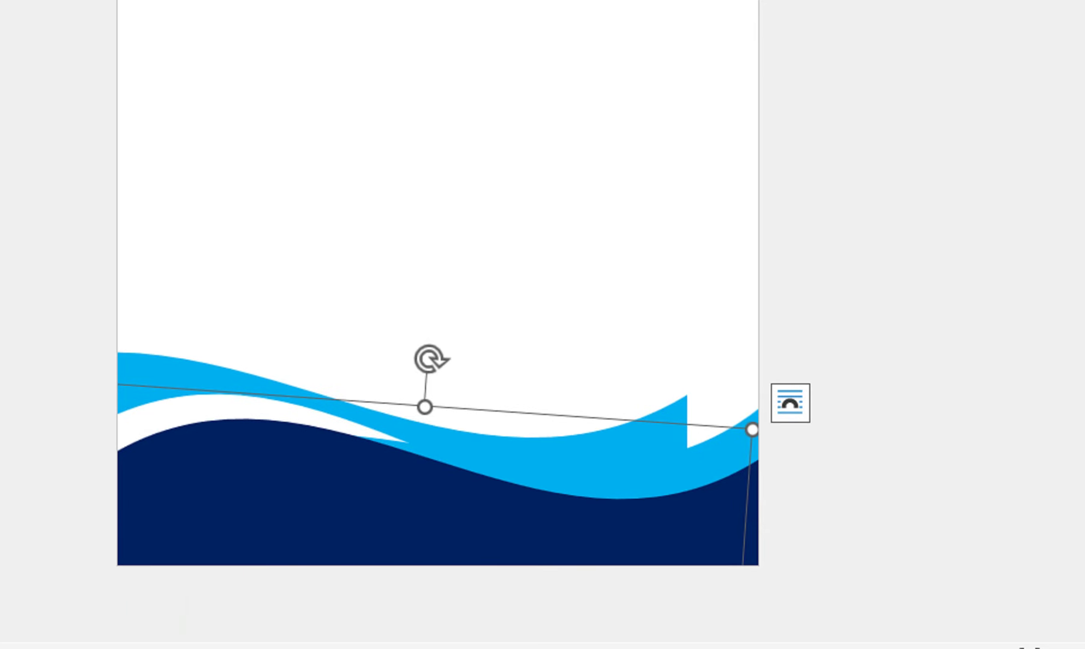
pyautogui.moveTo(360, 415); pyautogui.dragTo(403, 412)
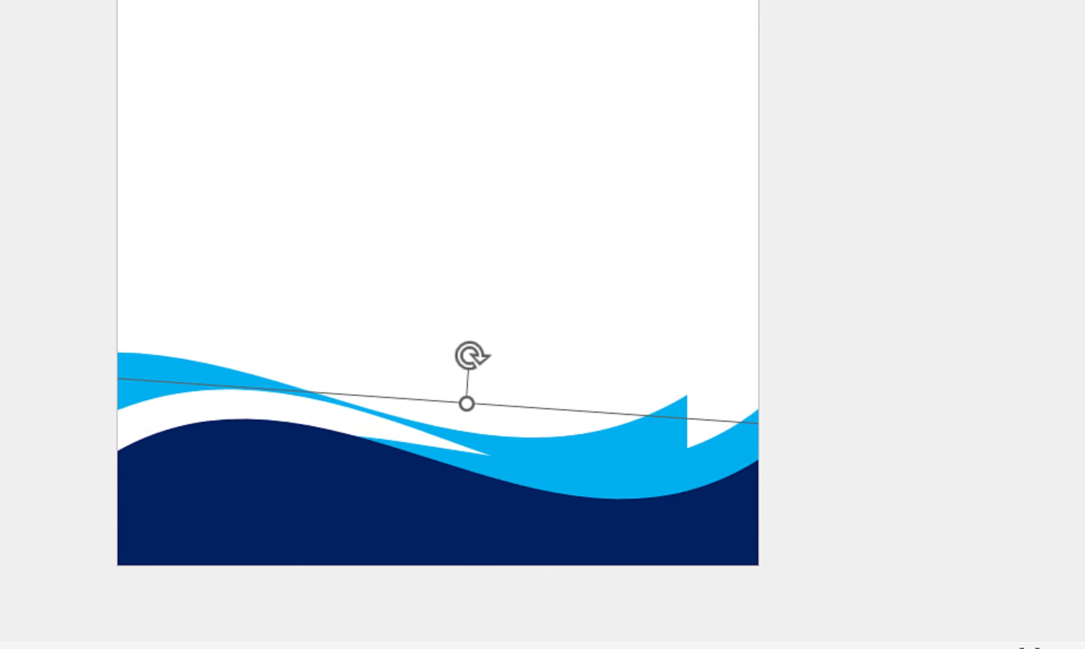
# Widen the light-blue wave to the page's right edge and settle it nearly level
pyautogui.click(631, 469)
pyautogui.moveTo(688, 527); pyautogui.dragTo(758, 528)
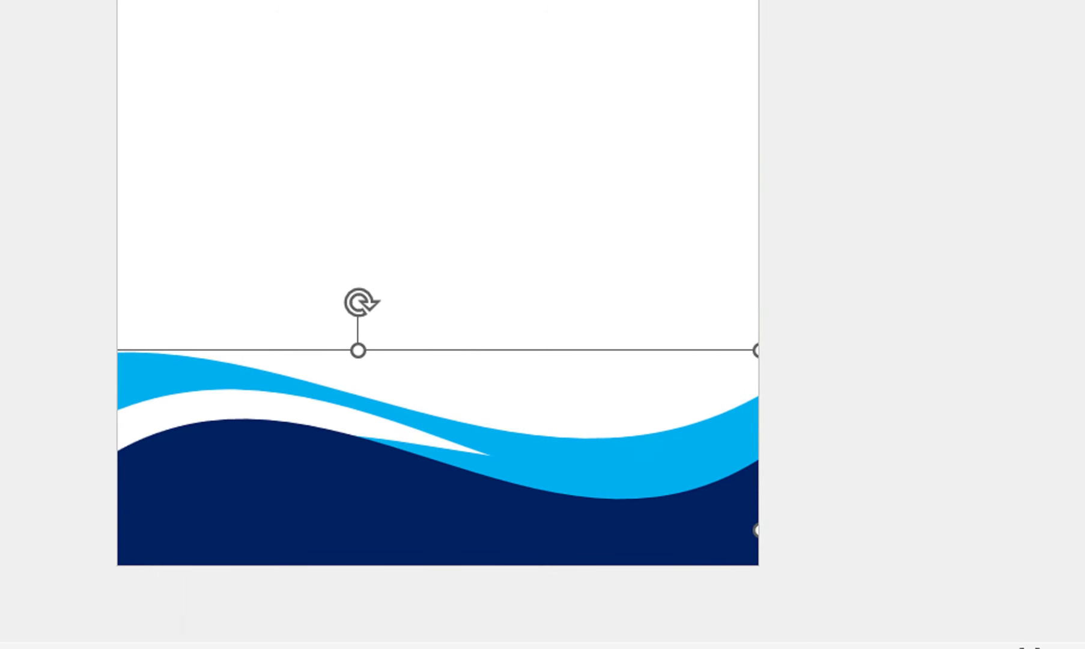
pyautogui.moveTo(360, 302)
pyautogui.mouseDown()
pyautogui.moveTo(435, 359)
pyautogui.moveTo(491, 358)
pyautogui.mouseUp()
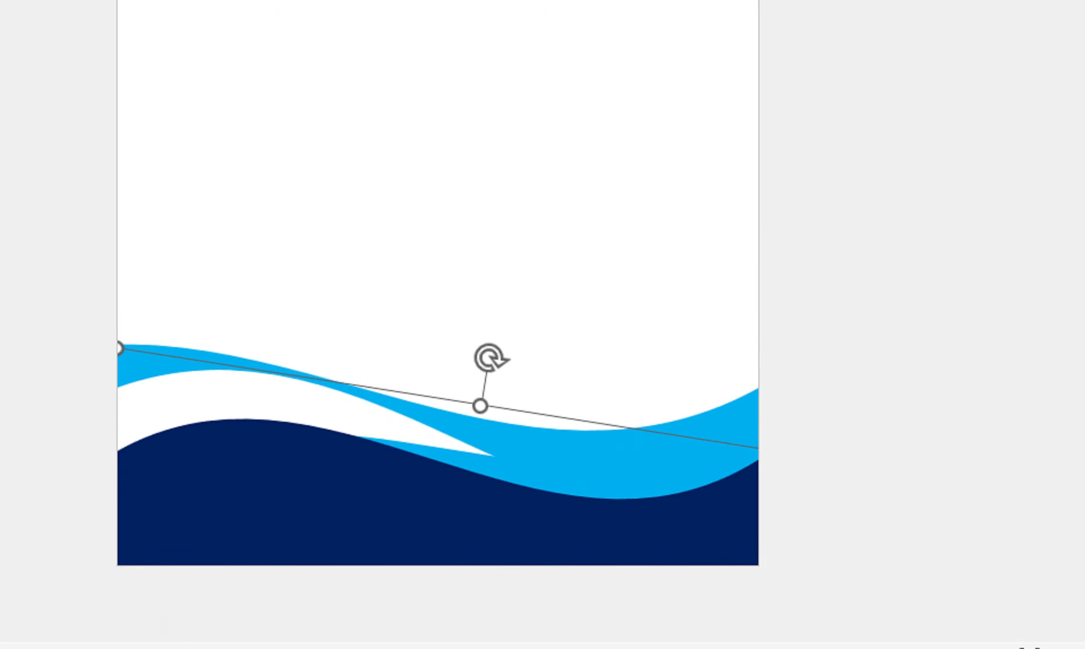
pyautogui.moveTo(492, 359); pyautogui.dragTo(475, 356)
pyautogui.press('Escape')
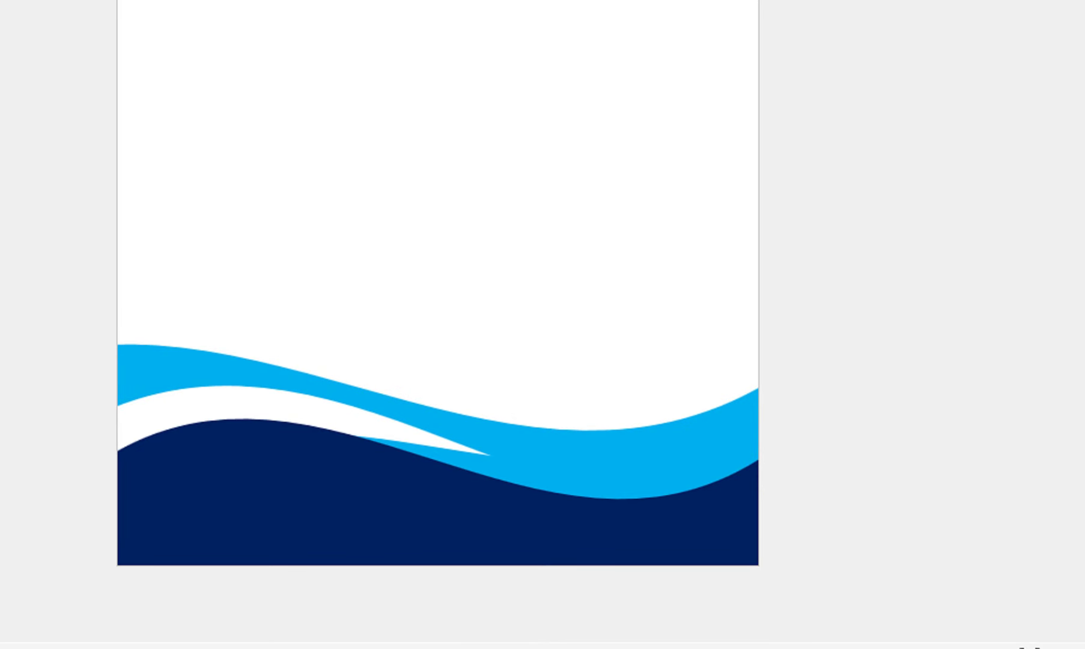
# Nudge the navy, light-blue and thin white waves up to realign the layered band
pyautogui.click(469, 382)
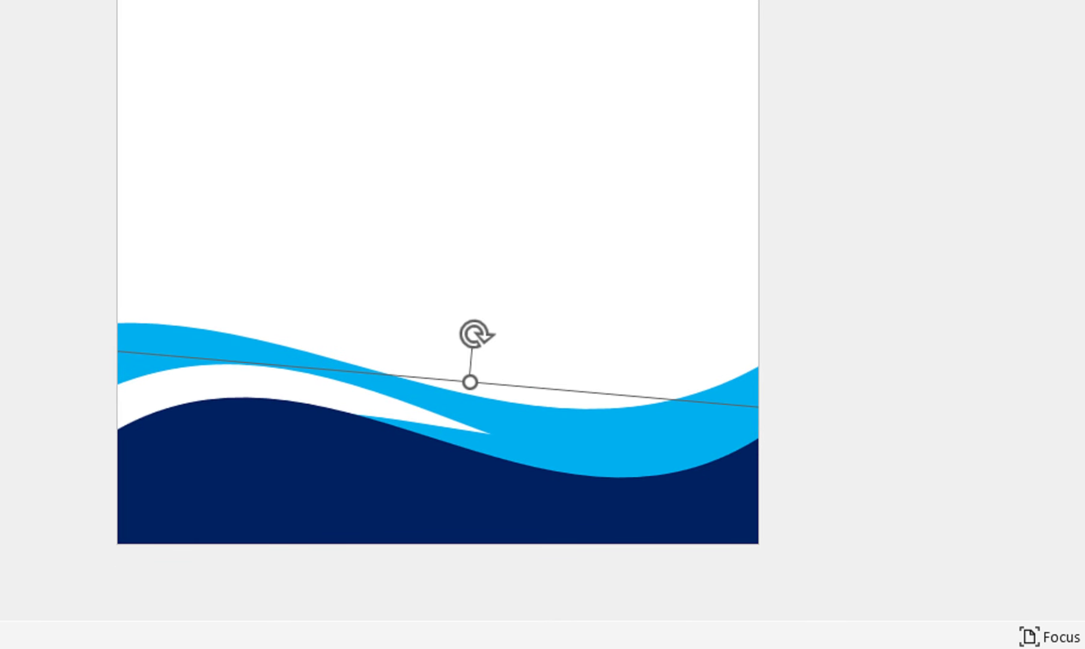
pyautogui.moveTo(476, 335)
pyautogui.mouseDown()
pyautogui.moveTo(395, 342)
pyautogui.moveTo(437, 335)
pyautogui.mouseUp()
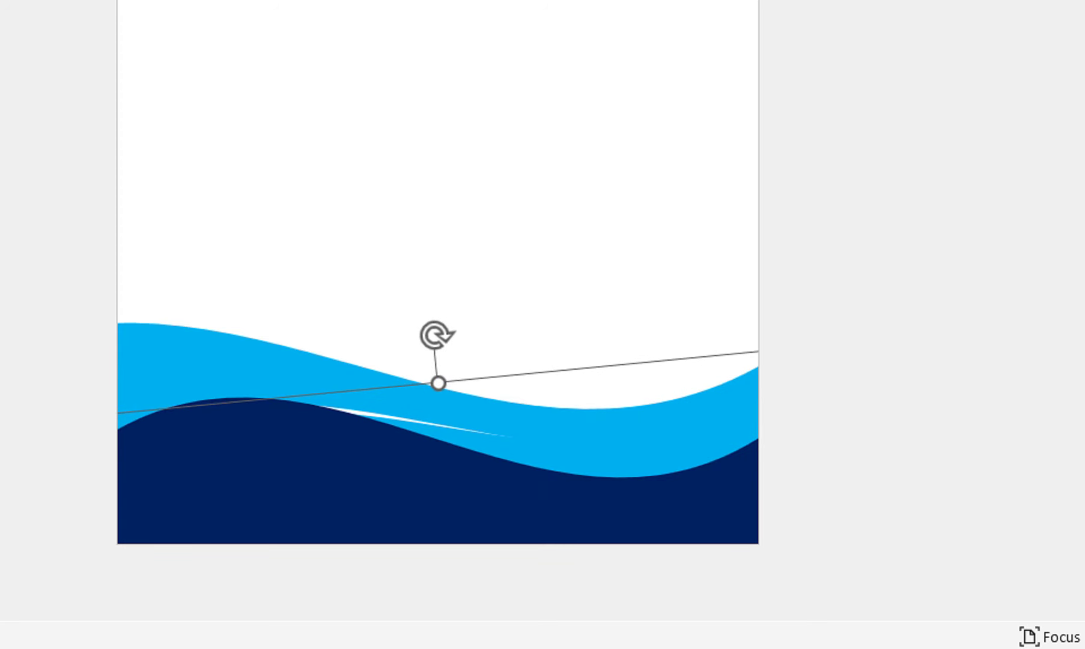
pyautogui.hotkey('ctrl', 'z')
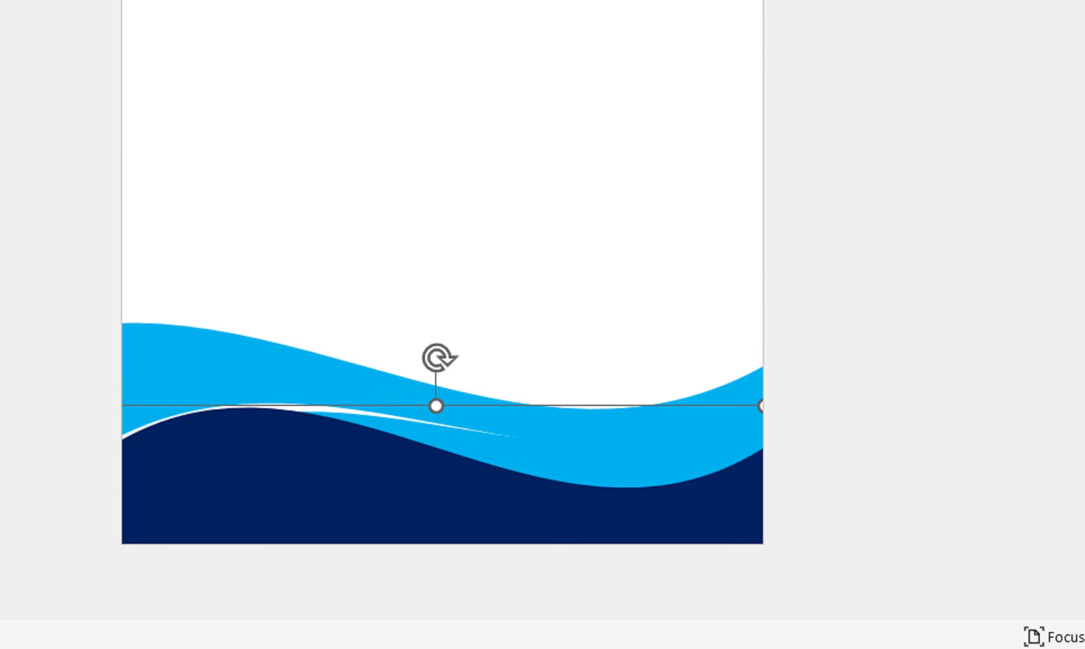
pyautogui.press('Up')
pyautogui.press('Up')
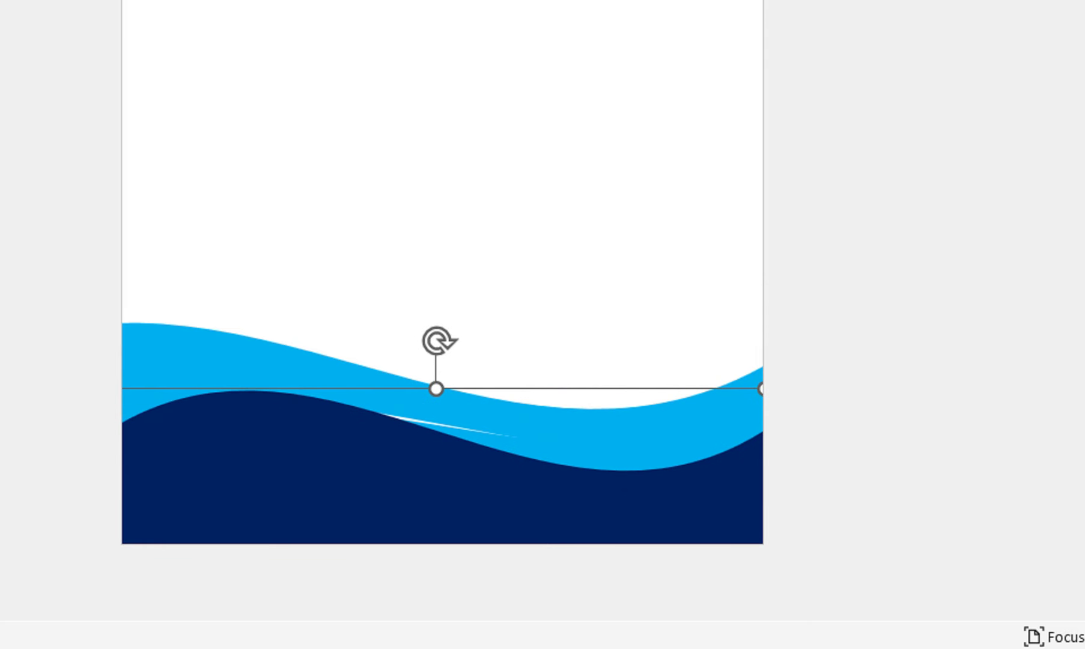
pyautogui.press('Down')
pyautogui.press('Down')
pyautogui.press('Tab')
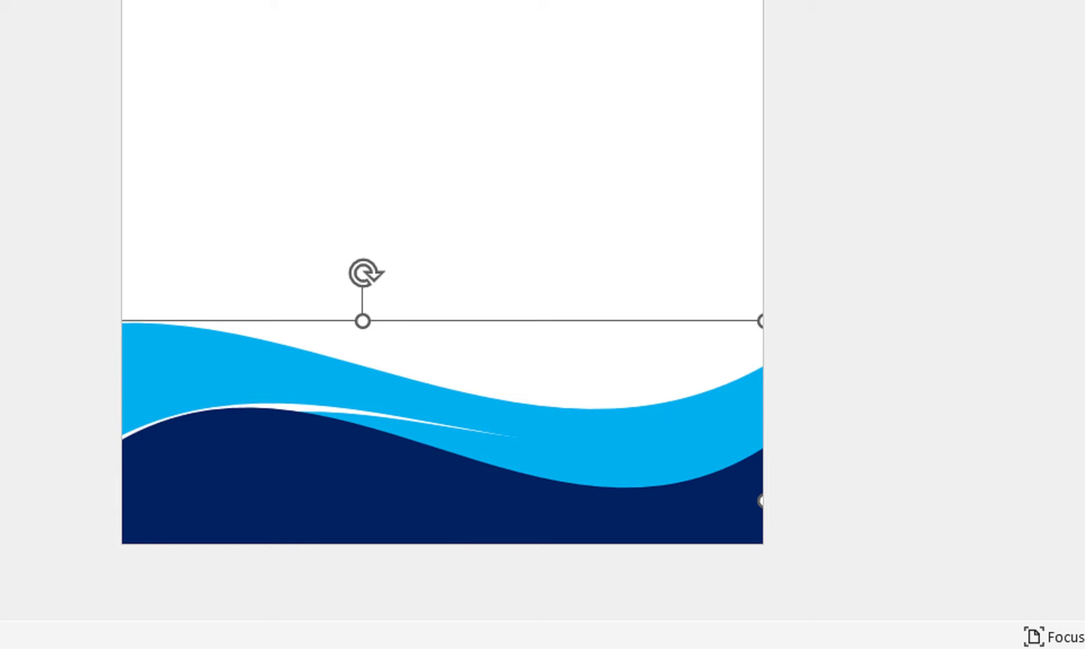
pyautogui.press('Up')
pyautogui.press('Up')
pyautogui.press('Tab')
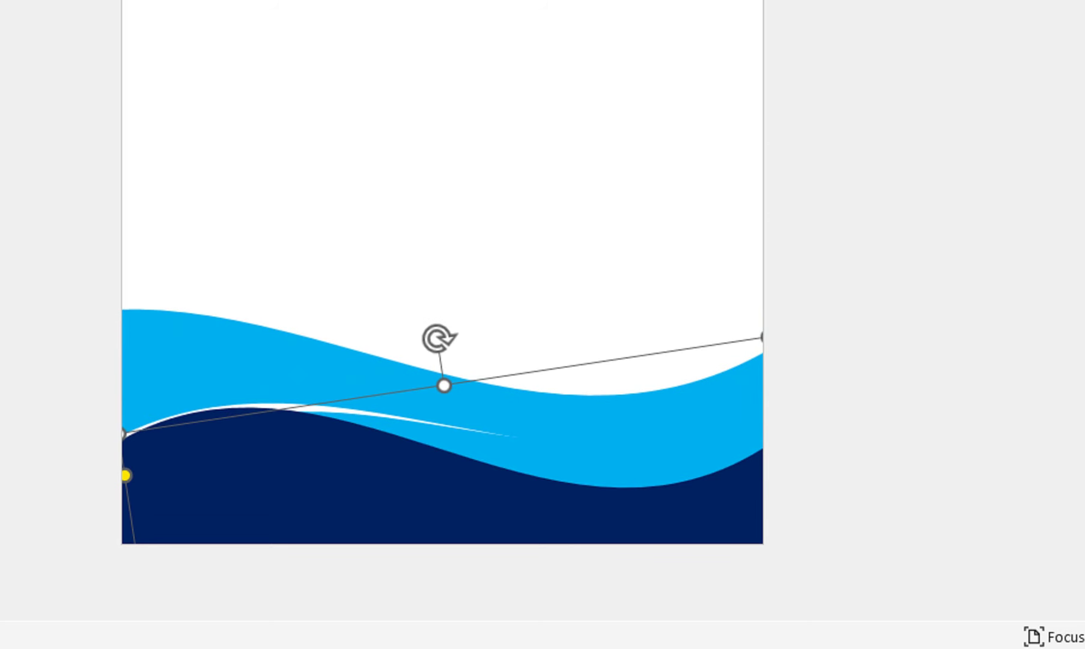
pyautogui.press('Up')
pyautogui.press('Up')
pyautogui.press('Up')
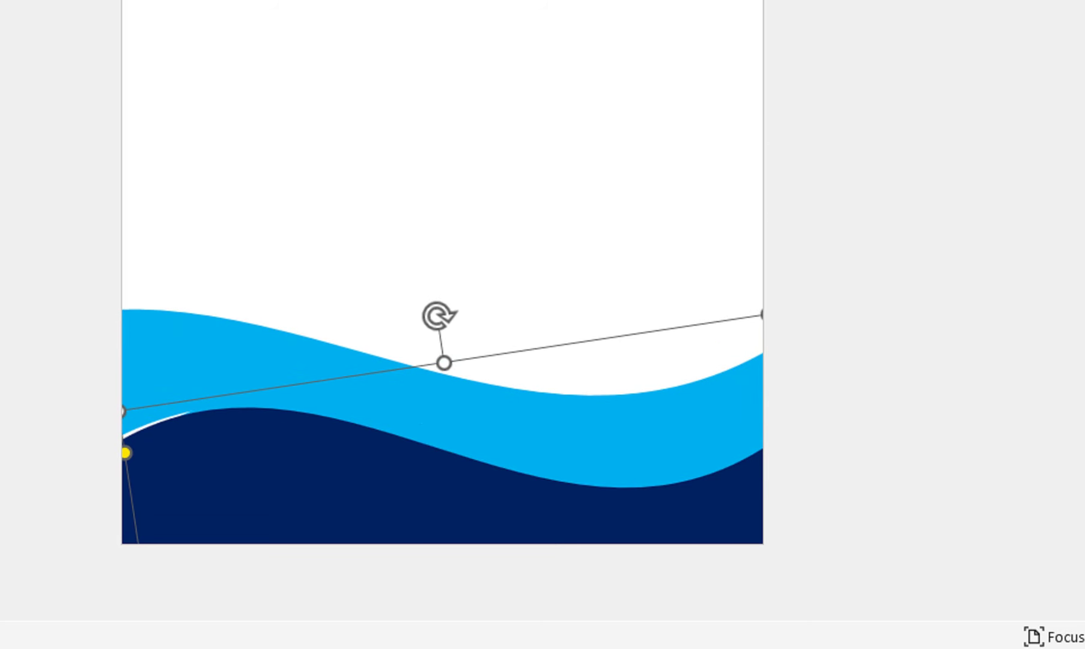
# Stretch the white wave past the left page edge and tilt it steeply counter-clockwise
pyautogui.hotkey('alt', 'Right')
pyautogui.hotkey('alt', 'Left')
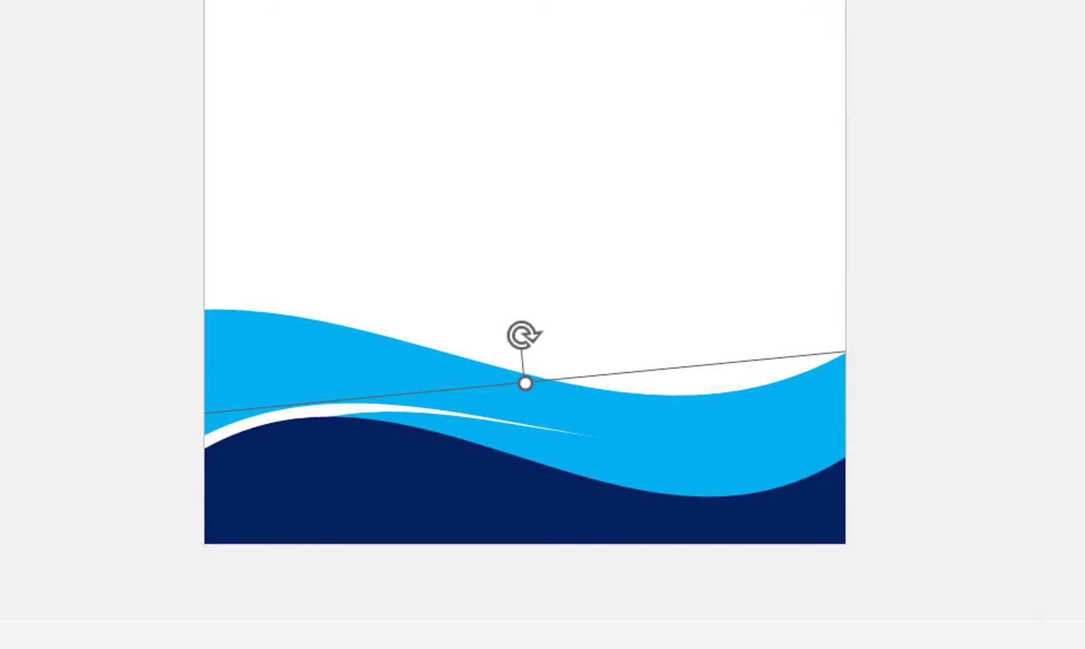
pyautogui.hotkey('shift', 'Up')
pyautogui.hotkey('shift', 'Up')
pyautogui.hotkey('shift', 'Up')
pyautogui.hotkey('shift', 'Up')
pyautogui.hotkey('shift', 'Up')
pyautogui.hotkey('shift', 'Up')
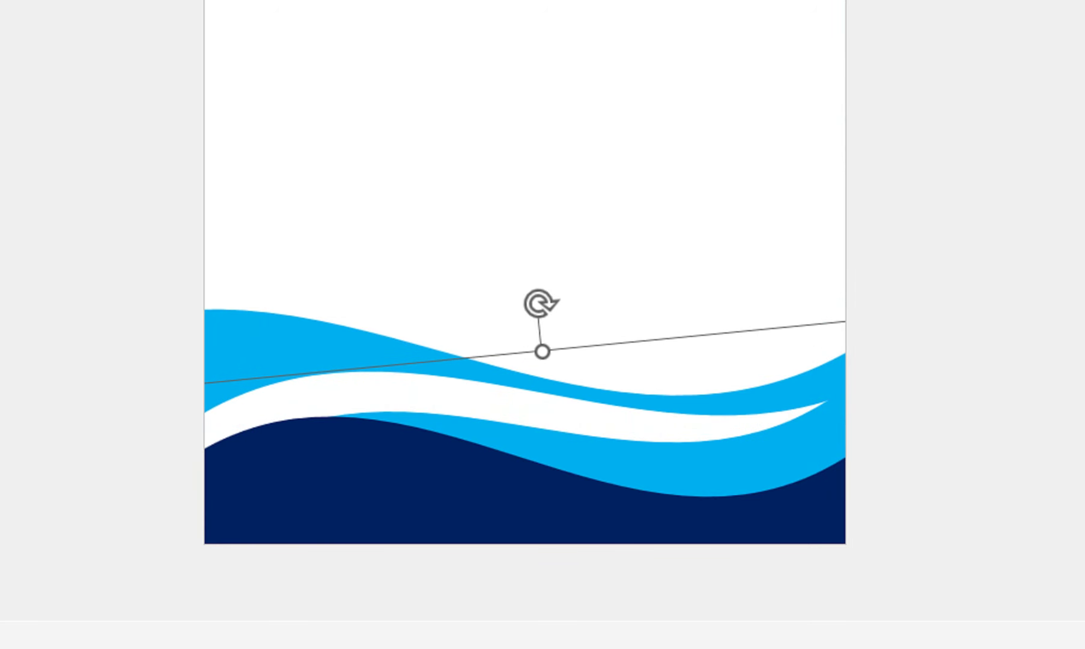
pyautogui.moveTo(205, 384)
pyautogui.mouseDown()
pyautogui.moveTo(244, 388)
pyautogui.moveTo(228, 444)
pyautogui.mouseUp()
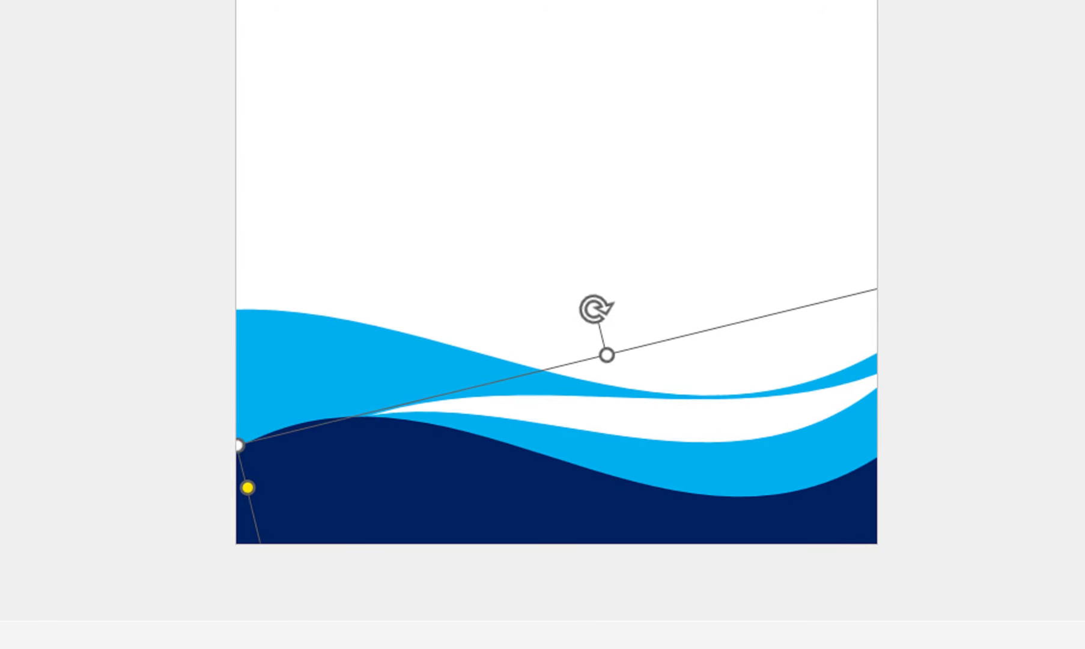
pyautogui.moveTo(260, 444); pyautogui.dragTo(228, 452)
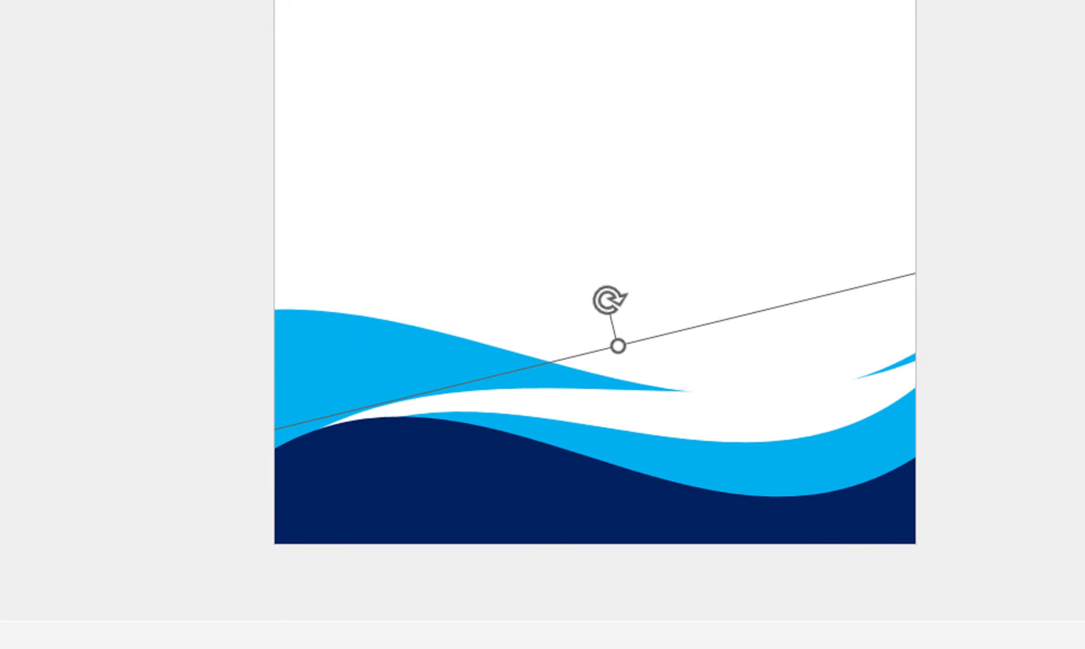
pyautogui.moveTo(618, 346)
pyautogui.mouseDown()
pyautogui.moveTo(514, 326)
pyautogui.moveTo(515, 360)
pyautogui.mouseUp()
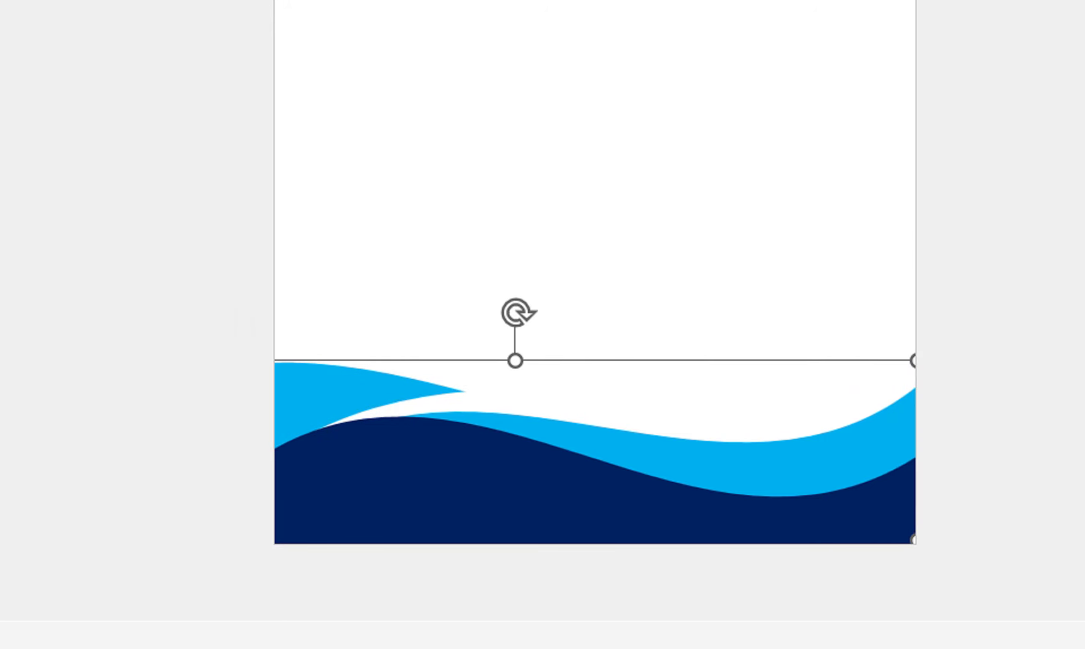
pyautogui.moveTo(518, 313)
pyautogui.mouseDown()
pyautogui.moveTo(485, 313)
pyautogui.moveTo(530, 285)
pyautogui.moveTo(599, 336)
pyautogui.moveTo(597, 352)
pyautogui.moveTo(539, 289)
pyautogui.mouseUp()
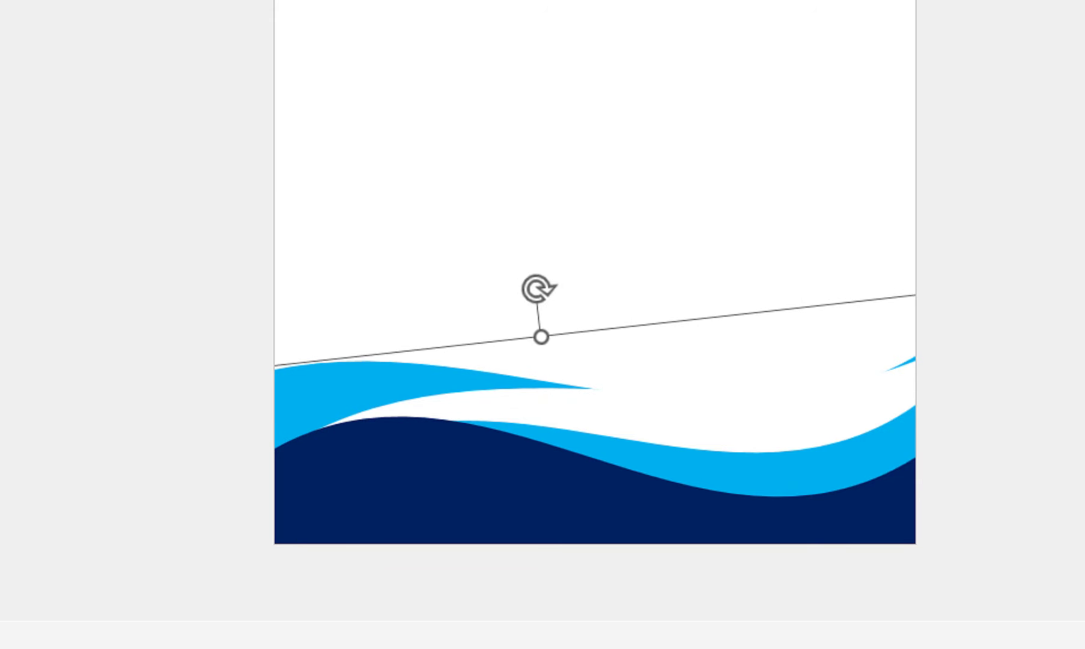
pyautogui.moveTo(538, 289); pyautogui.dragTo(612, 292)
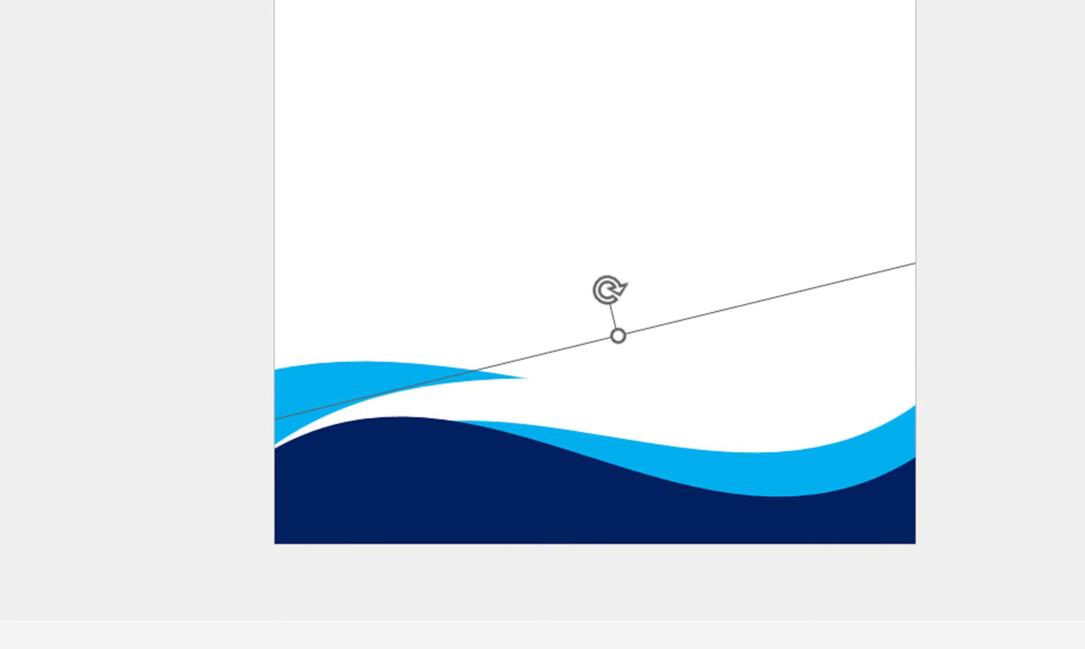
pyautogui.press('Escape')
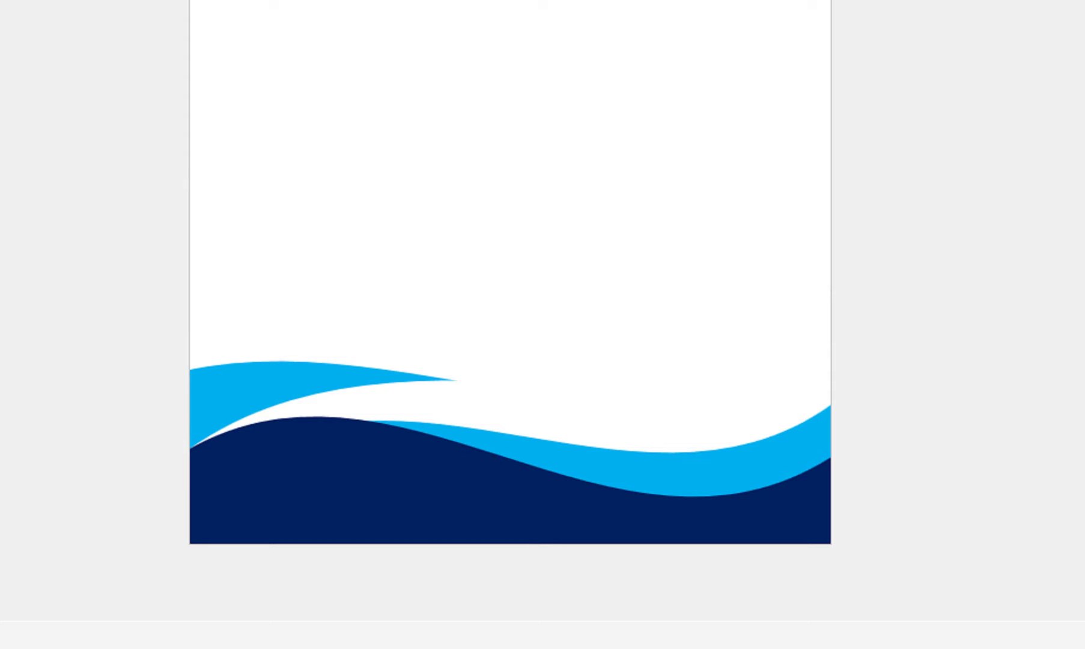
# Select all four wave shapes and group them into one object
pyautogui.click(457, 349)
pyautogui.keyDown('shift'); pyautogui.click(536, 351); pyautogui.keyUp('shift')
pyautogui.keyDown('shift'); pyautogui.click(520, 405); pyautogui.keyUp('shift')
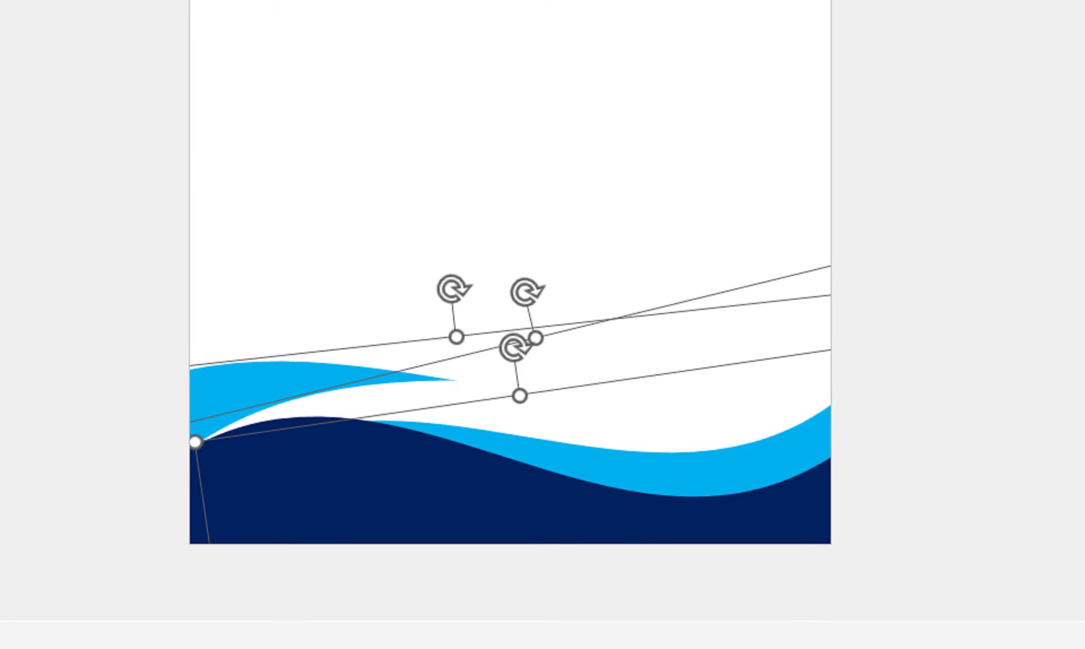
pyautogui.keyDown('shift'); pyautogui.click(504, 421); pyautogui.keyUp('shift')
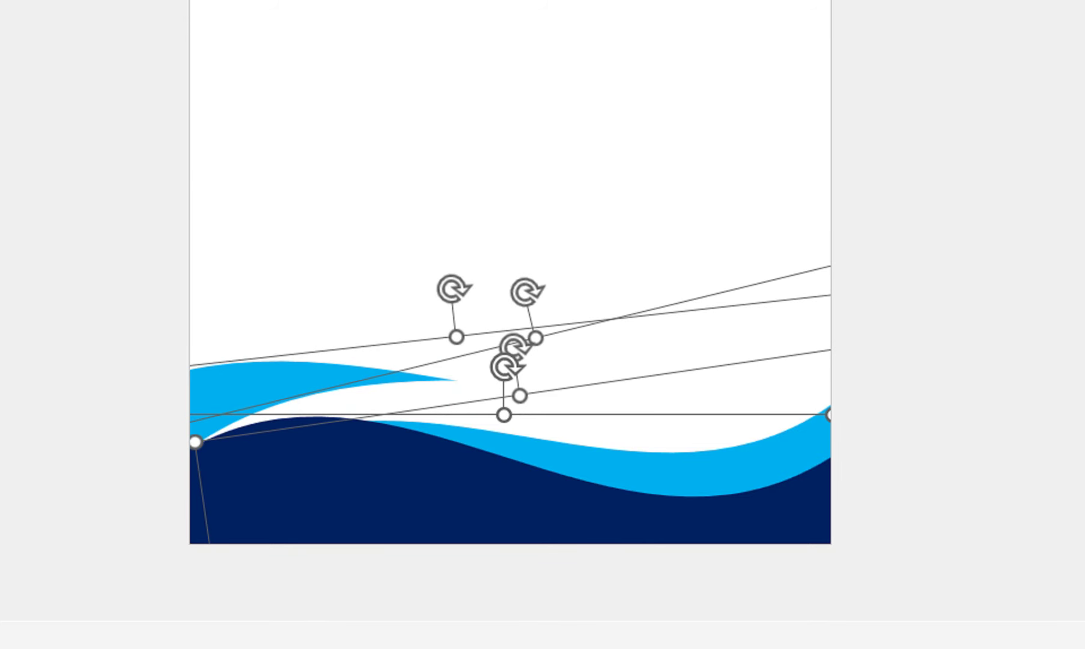
pyautogui.rightClick(458, 414)
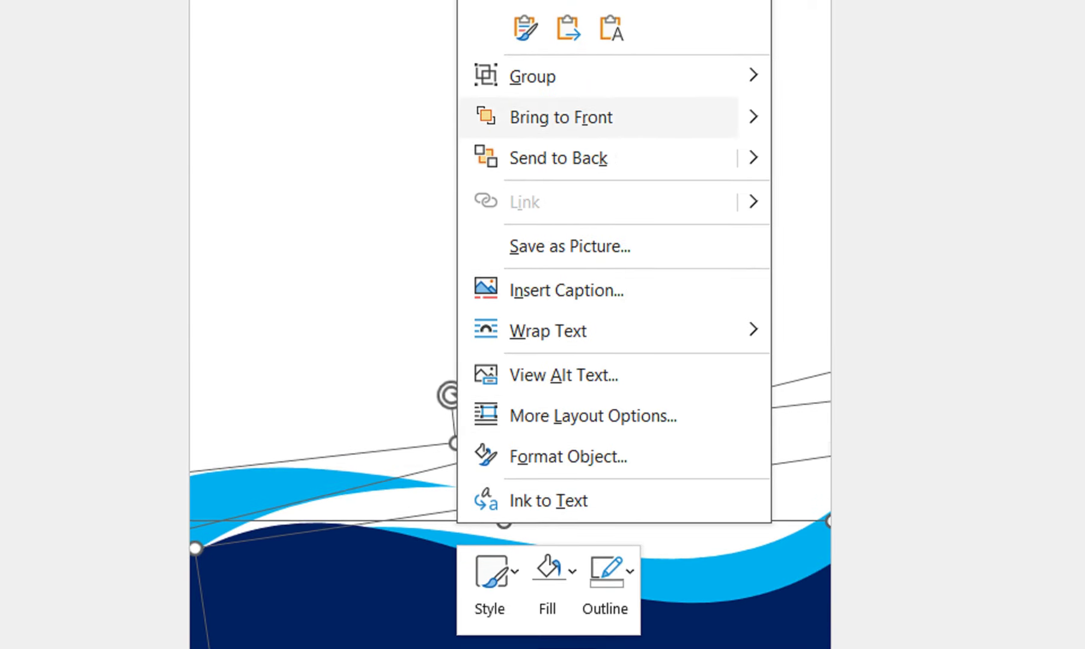
pyautogui.click(824, 161)
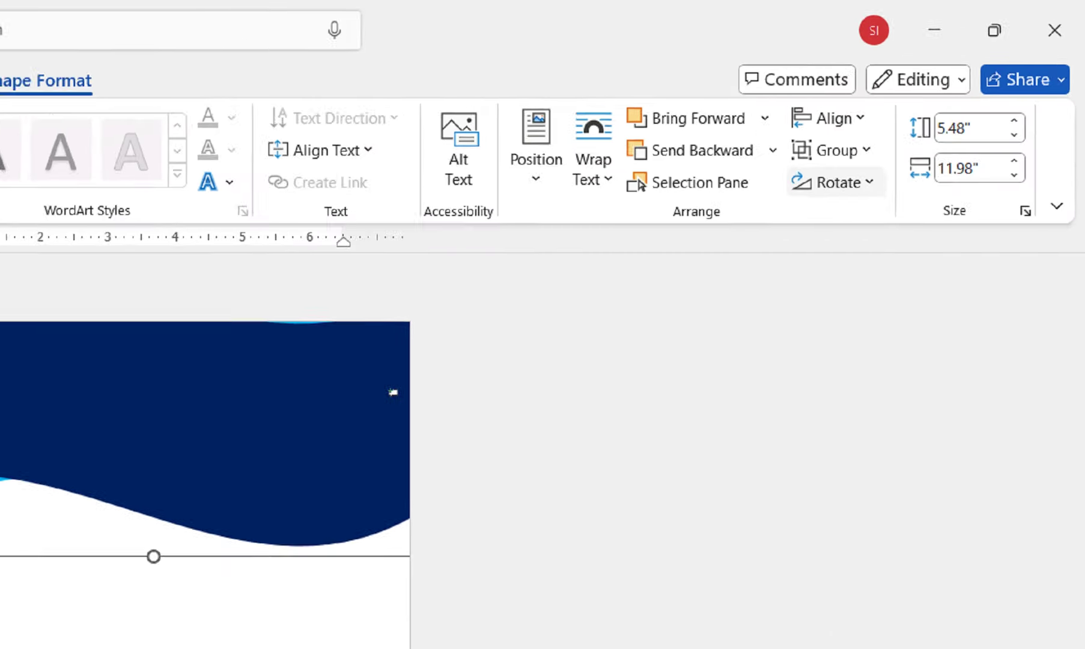
# Flip the top wave group vertically and horizontally, then shift it left to align with the page
pyautogui.click(945, 102)
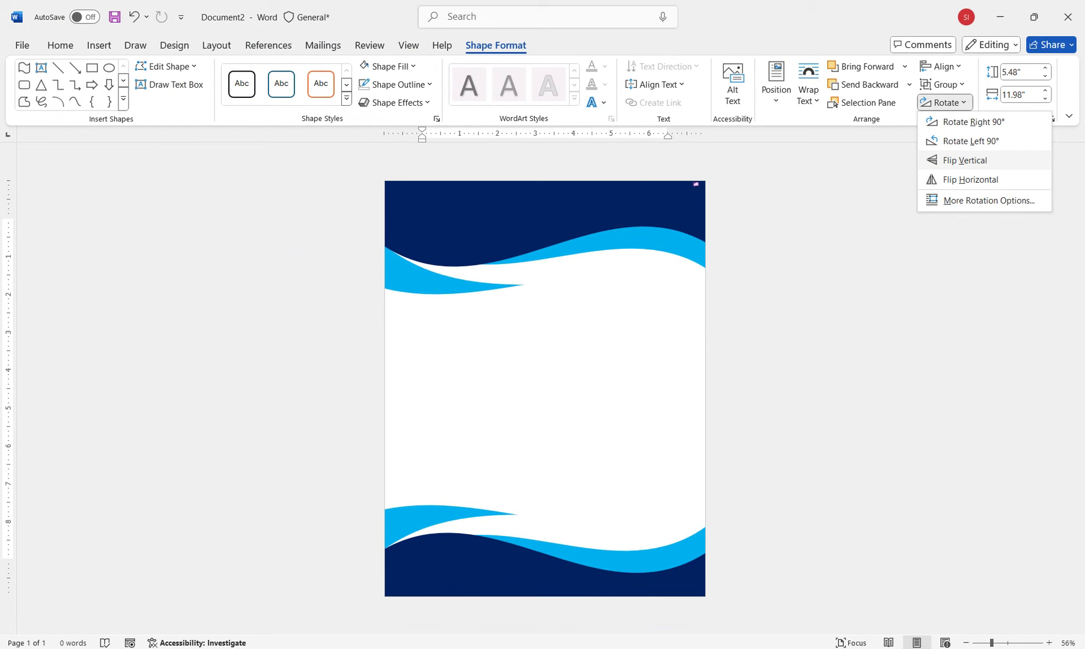
pyautogui.click(964, 160)
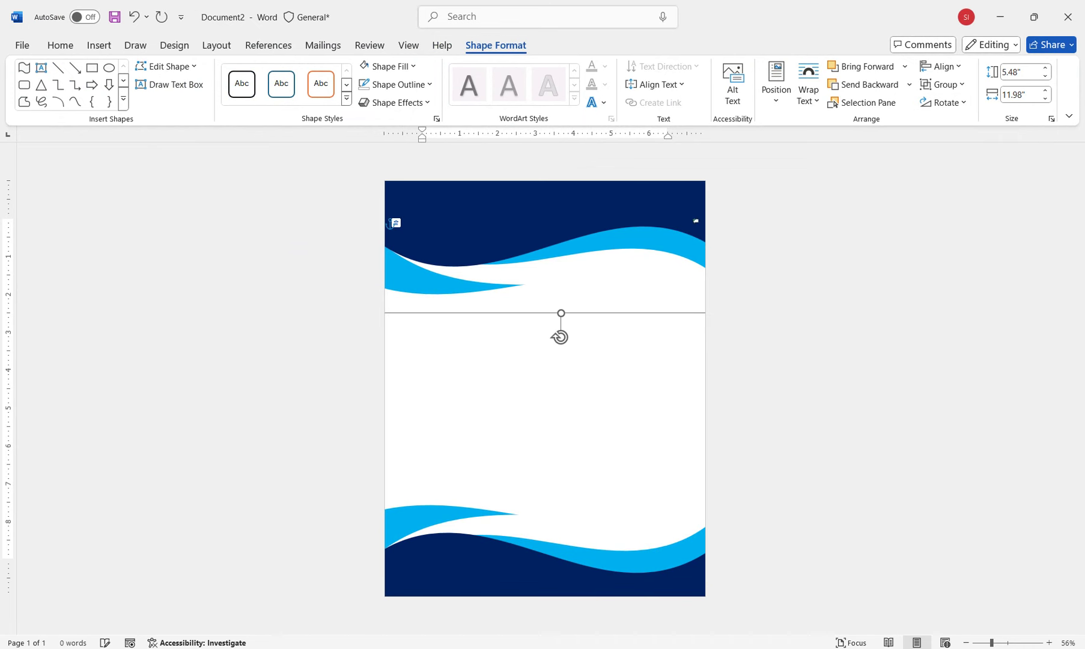
pyautogui.click(944, 102)
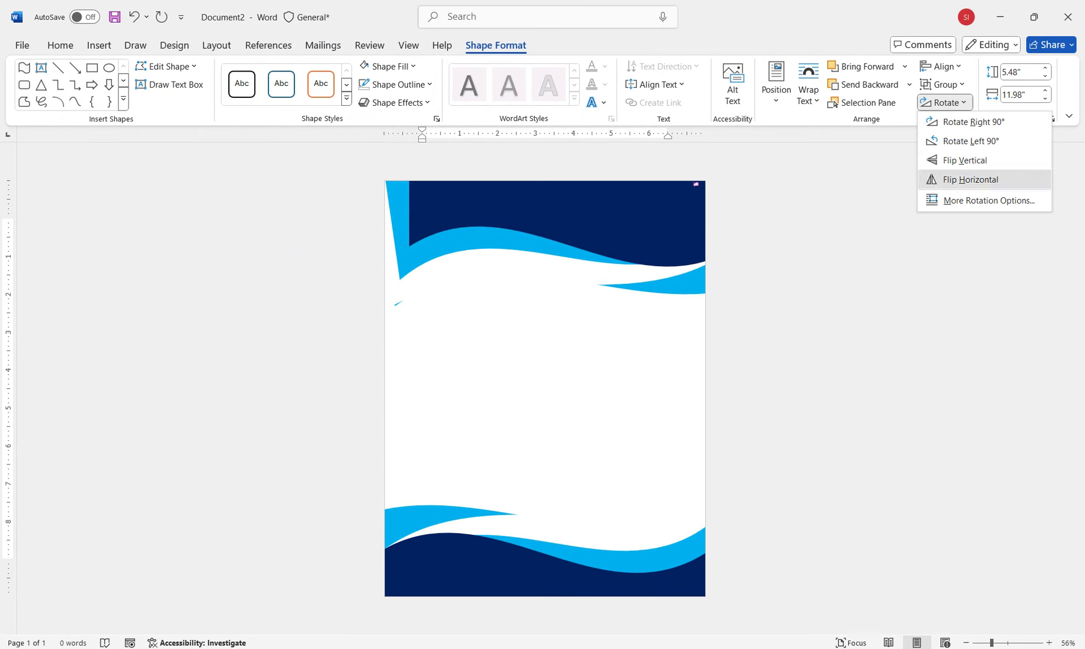
pyautogui.click(971, 179)
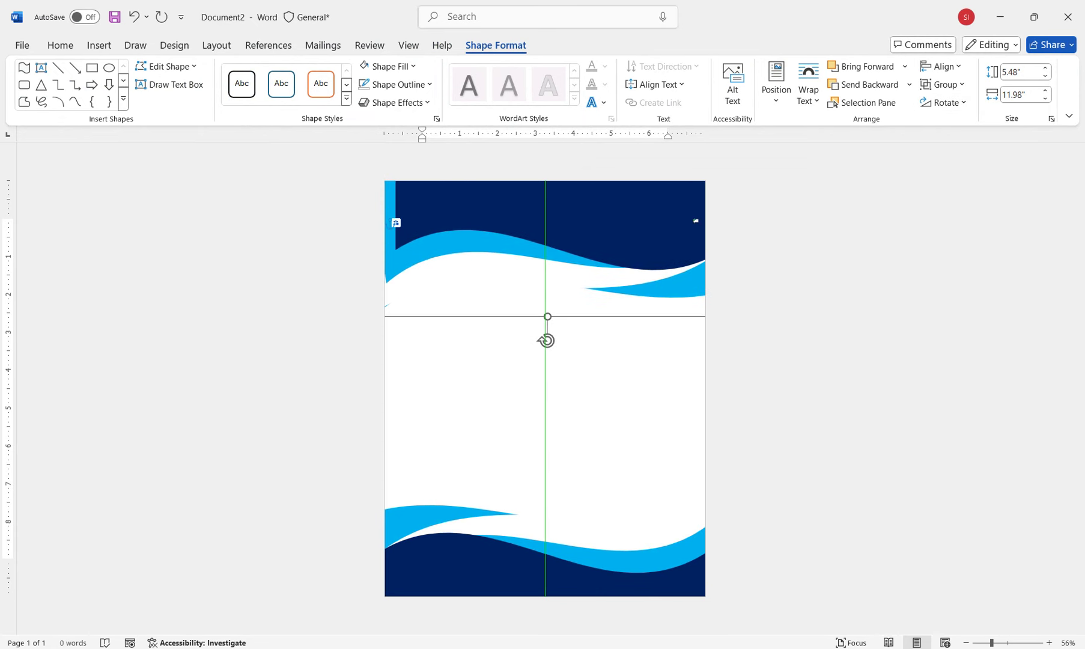
pyautogui.moveTo(540, 240)
pyautogui.mouseDown()
pyautogui.moveTo(502, 245)
pyautogui.moveTo(511, 257)
pyautogui.mouseUp()
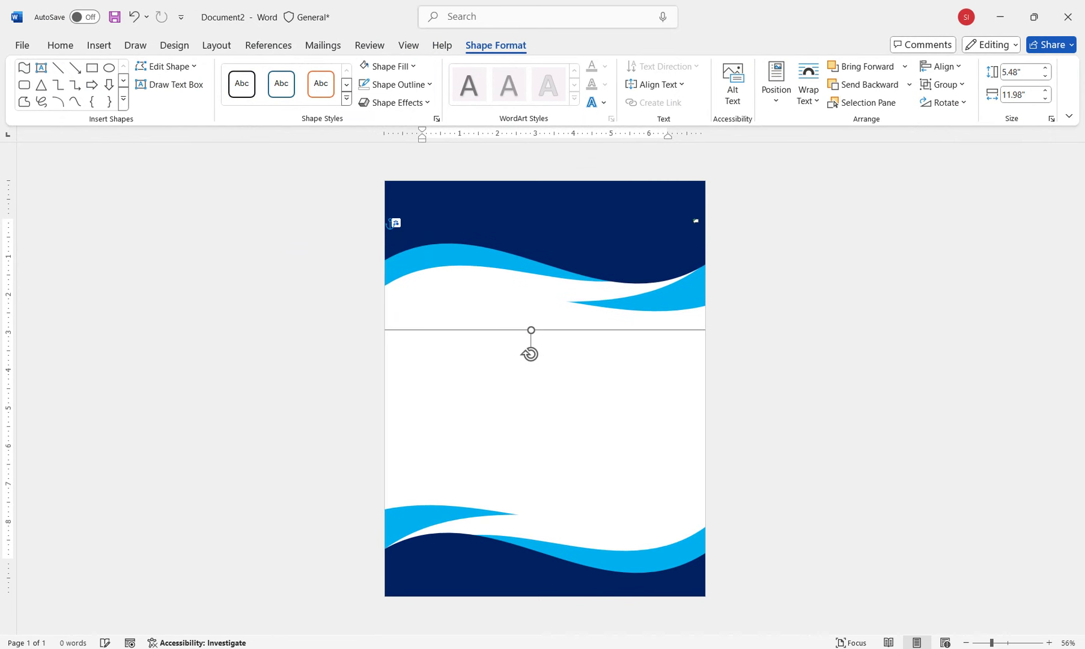
pyautogui.press('Escape')
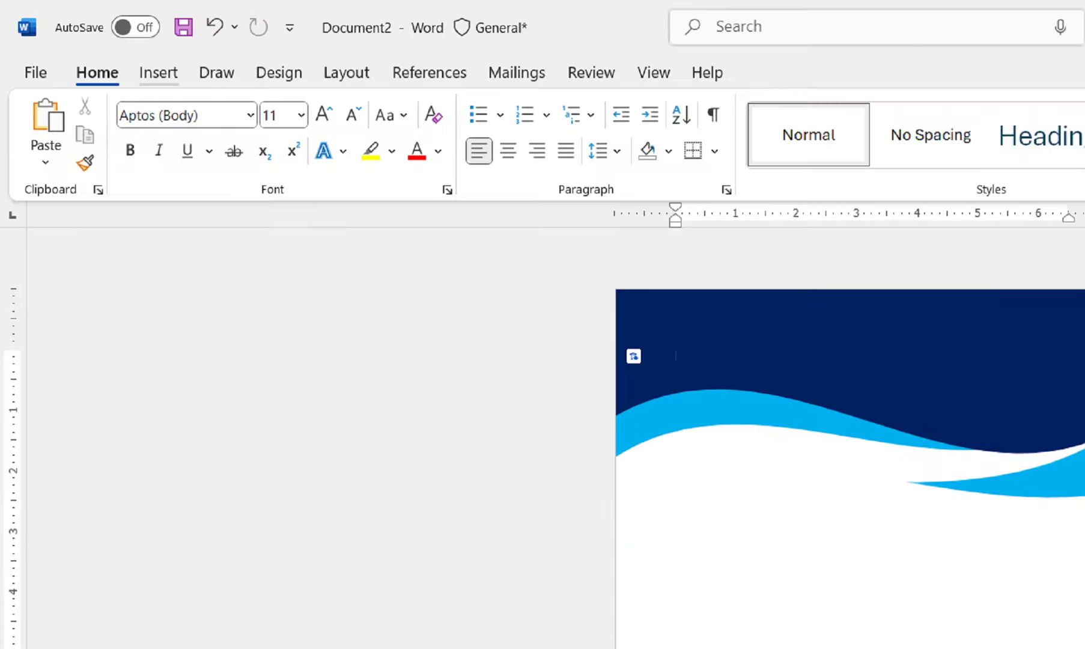
# Draw a text box on the navy header and type 'COMPANY NAME' with 'SLOGEN HERE' below
pyautogui.hotkey('alt', 'n')
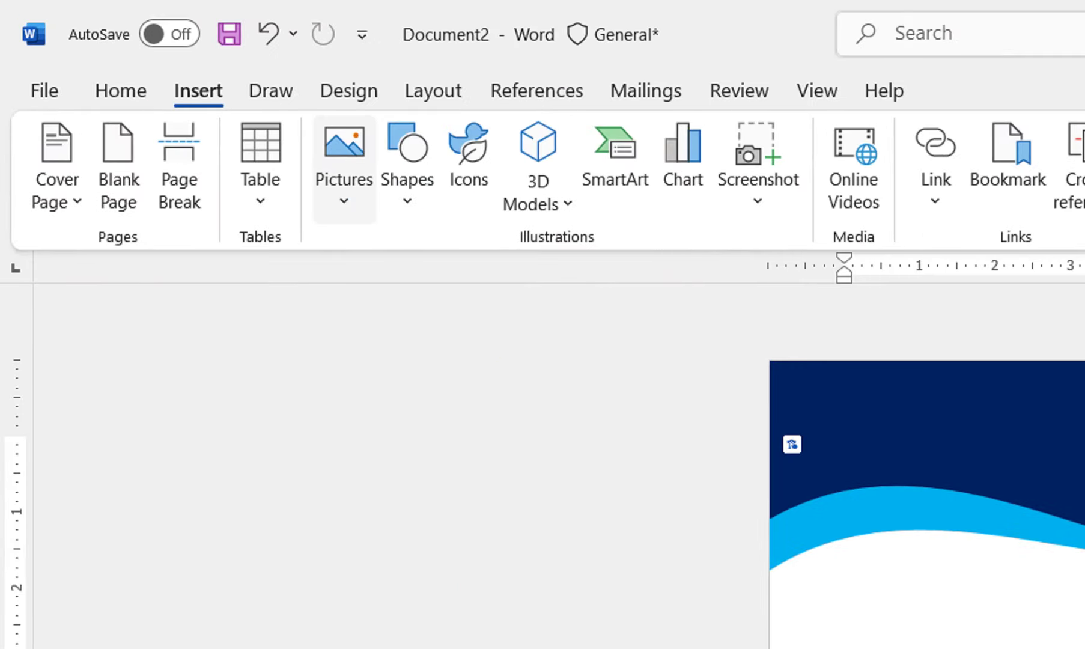
pyautogui.click(408, 168)
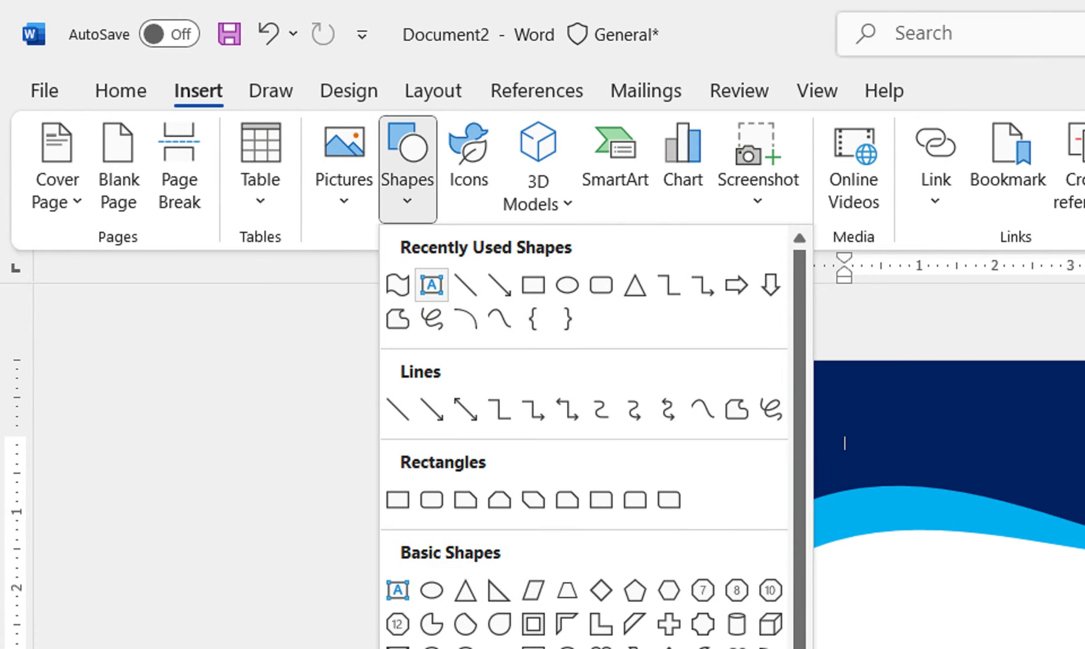
pyautogui.press('Escape')
pyautogui.moveTo(819, 382); pyautogui.dragTo(1074, 486)
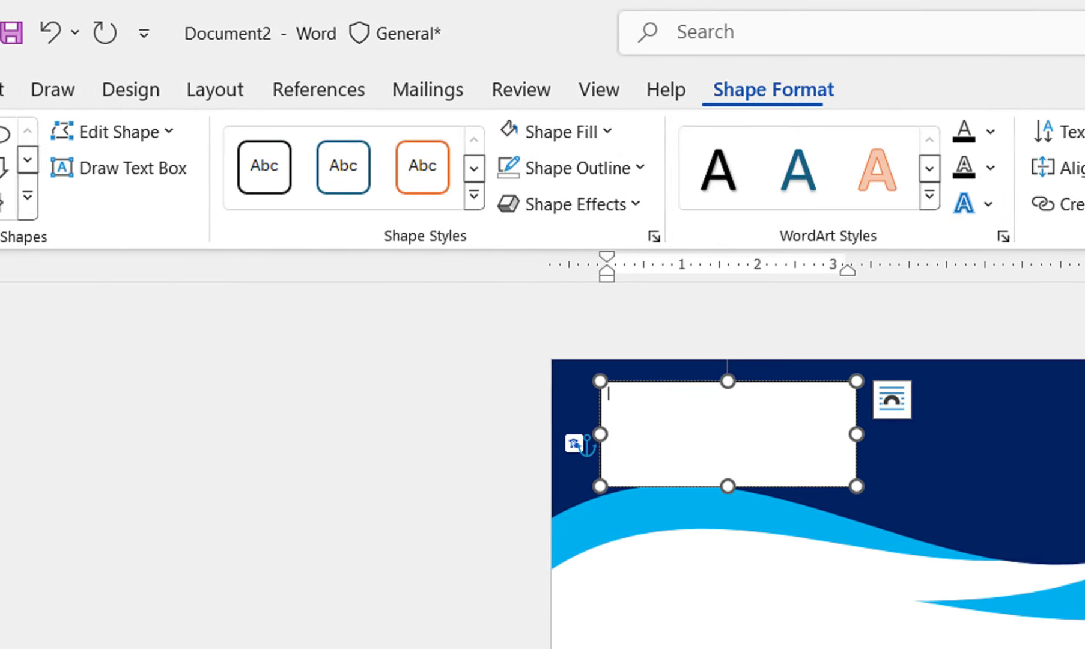
pyautogui.write('COM')
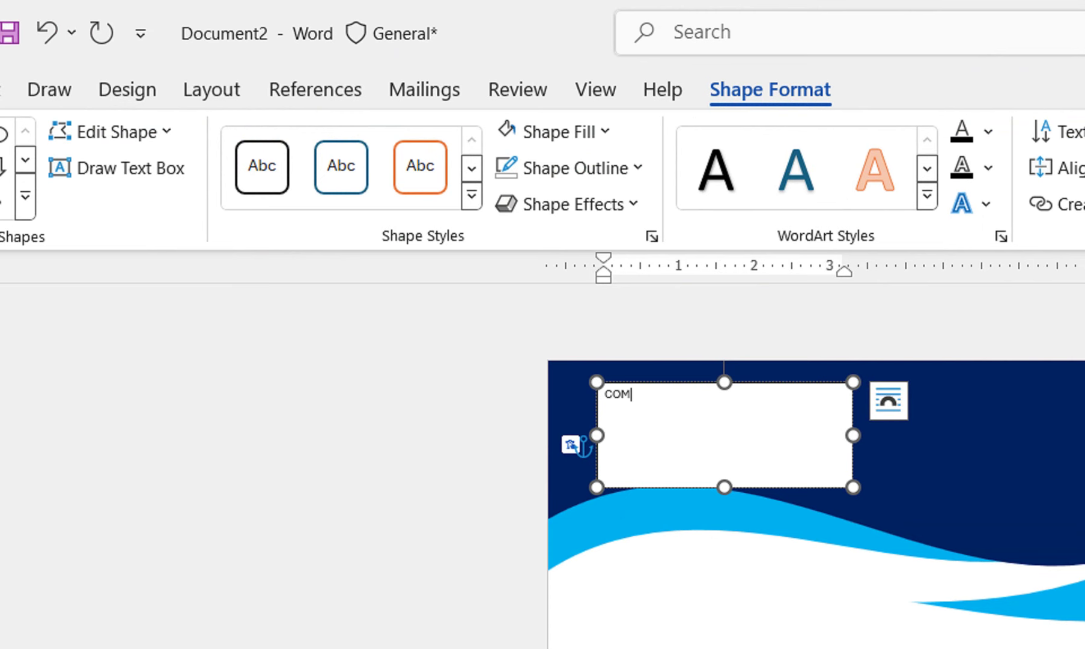
pyautogui.write('PANY NAMR')
pyautogui.hotkey('ctrl', 'a')
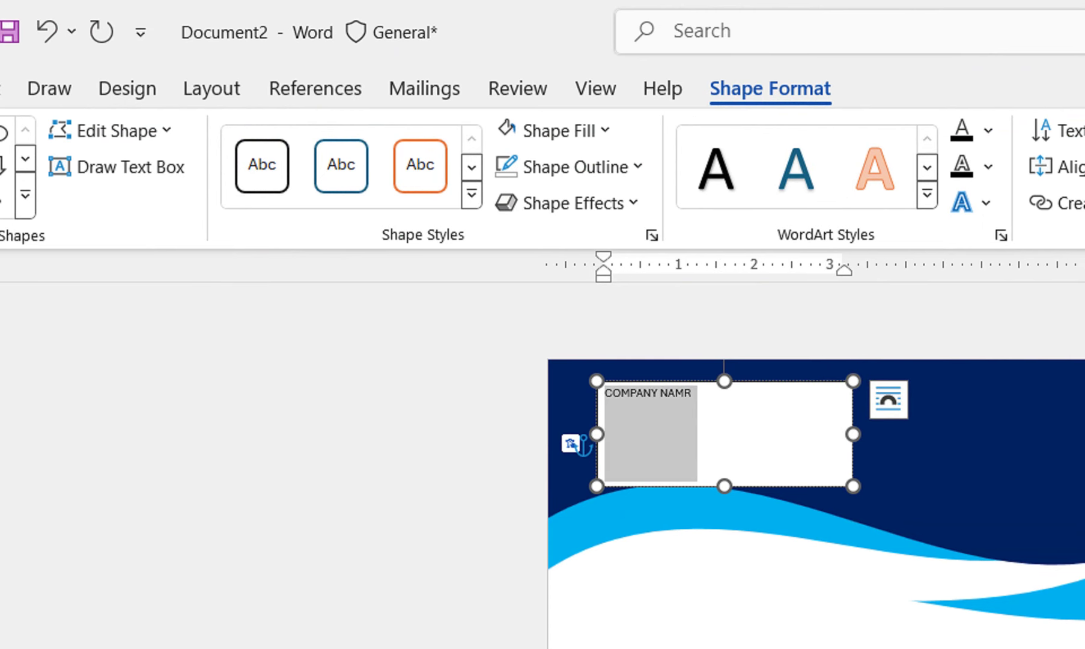
pyautogui.hotkey('ctrl', 'shift', '.')
pyautogui.hotkey('ctrl', 'shift', '.')
pyautogui.hotkey('ctrl', 'shift', '.')
pyautogui.hotkey('ctrl', 'shift', '.')
pyautogui.hotkey('ctrl', 'shift', '.')
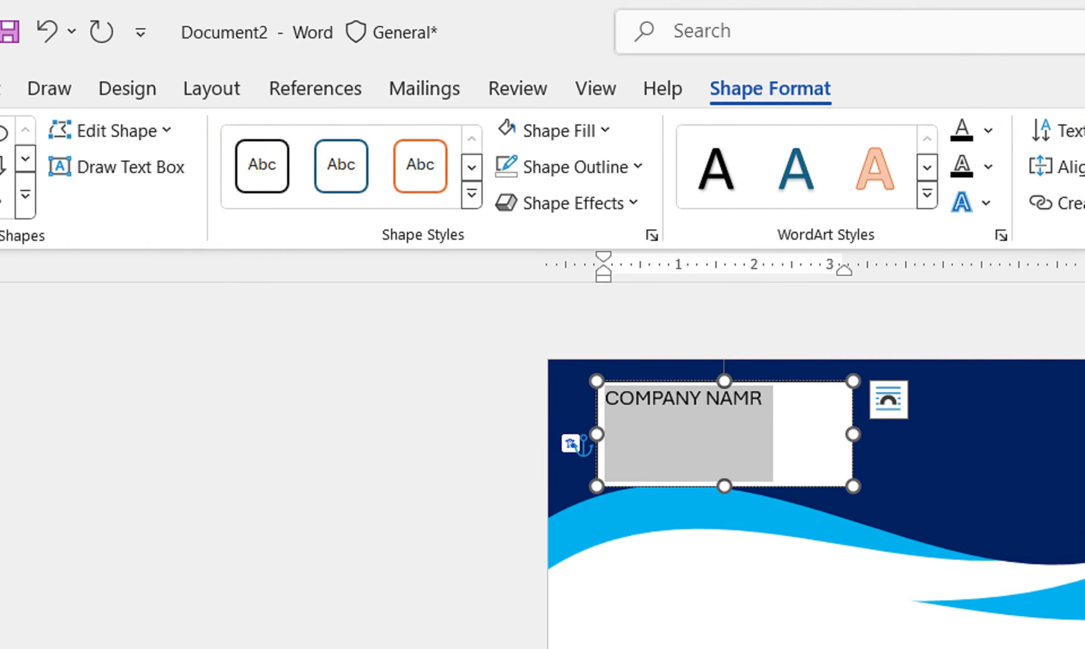
pyautogui.click(762, 398)
pyautogui.press('BackSpace')
pyautogui.write('E')
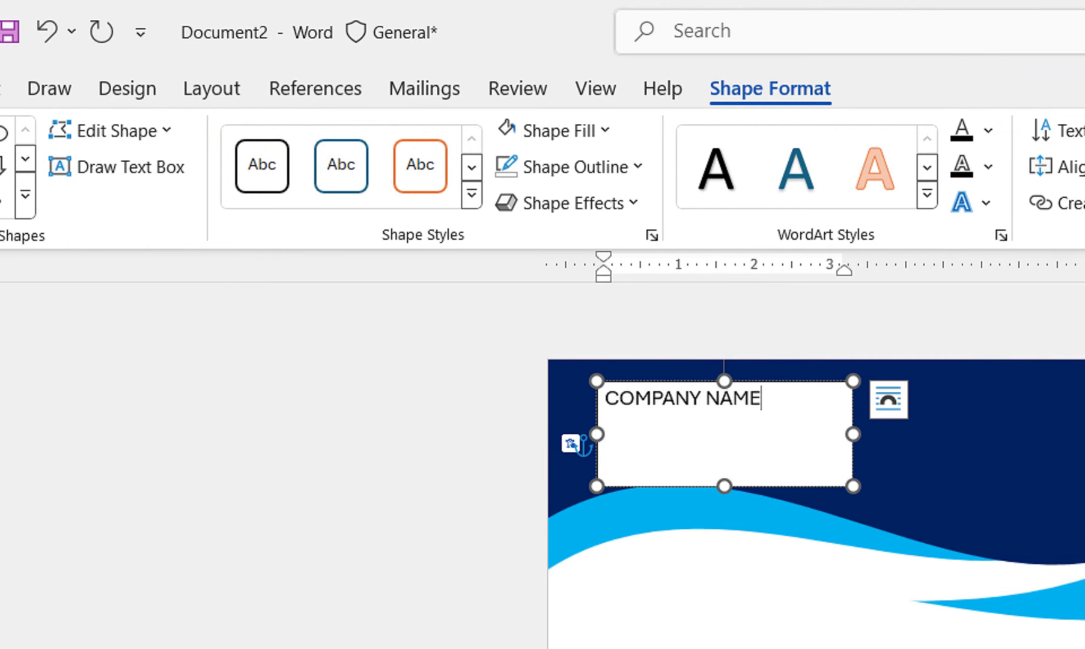
pyautogui.press('Return')
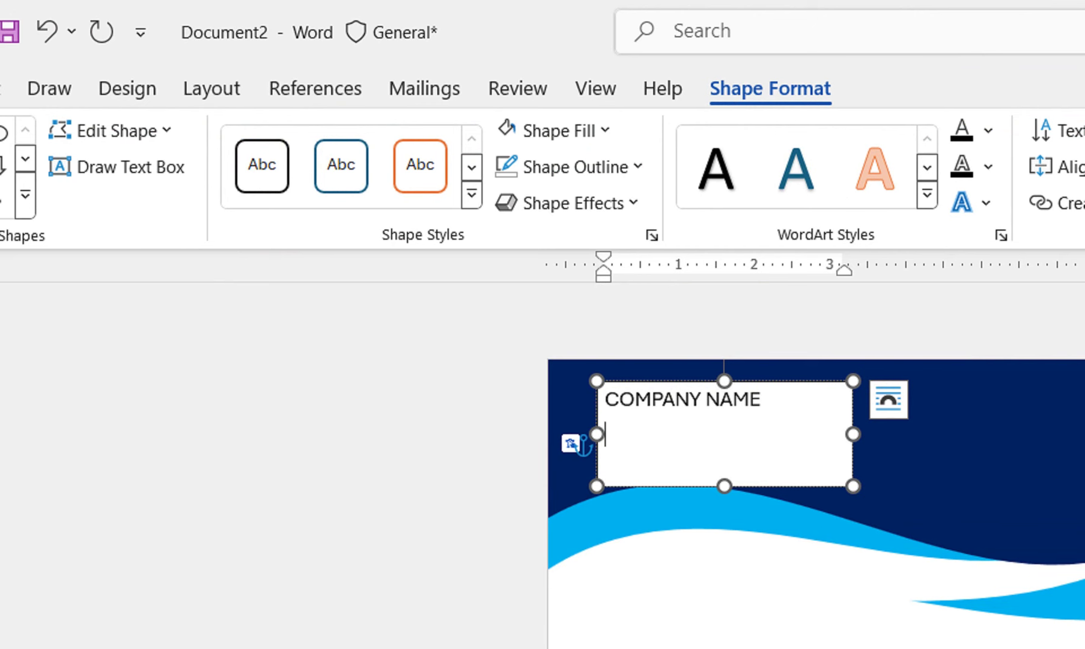
pyautogui.write('SLOGEN ')
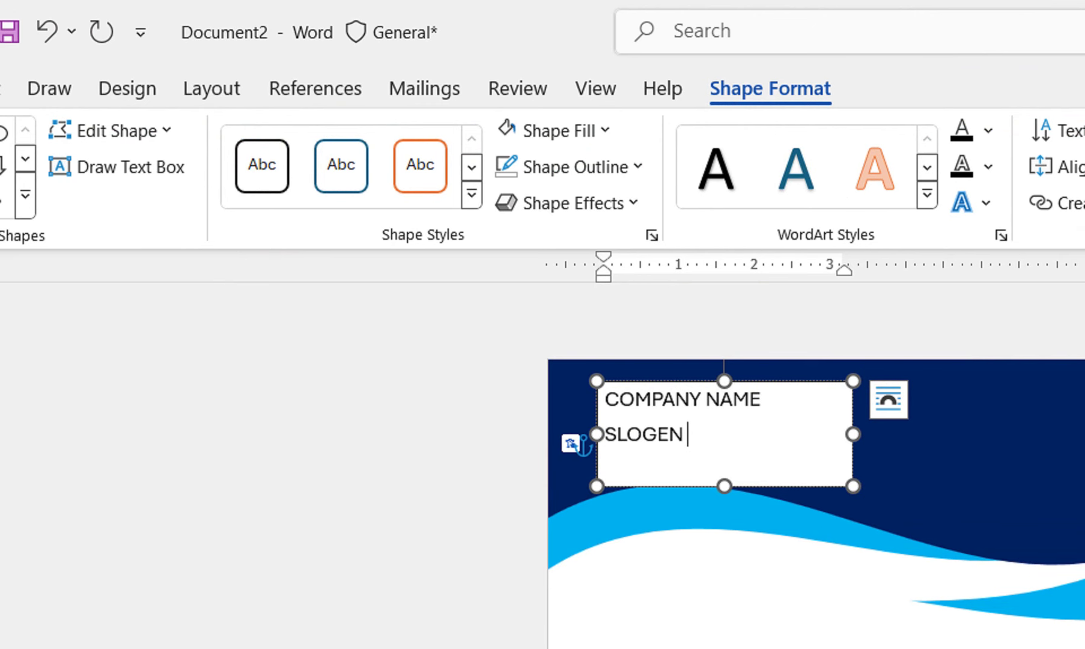
pyautogui.write('HERE')
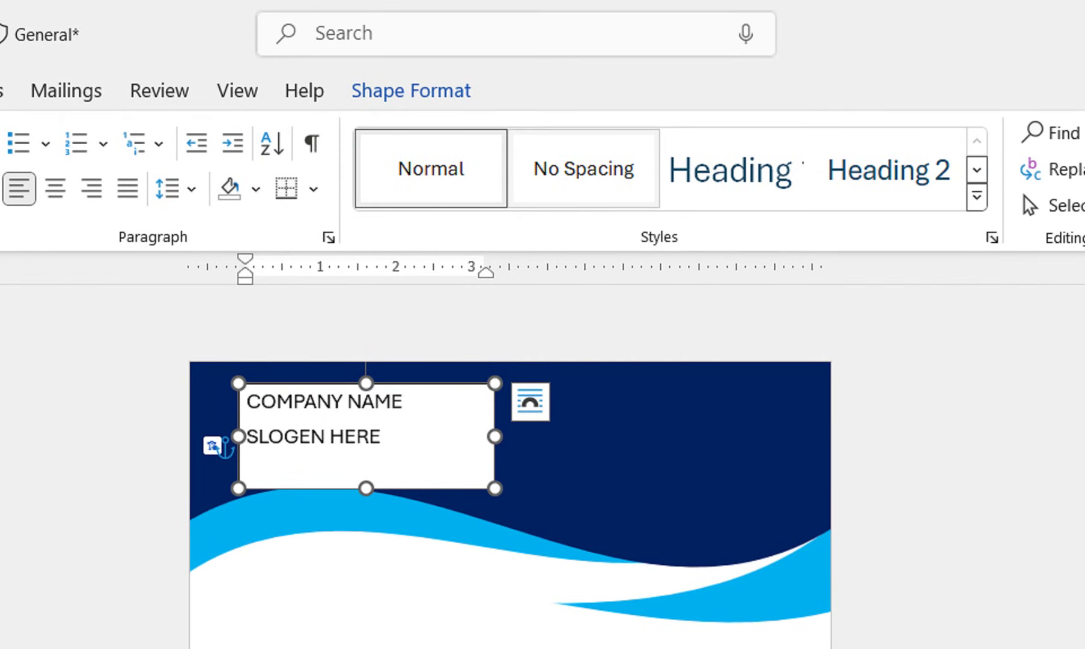
# Apply No Spacing and make the text larger, bold and white
pyautogui.click(583, 168)
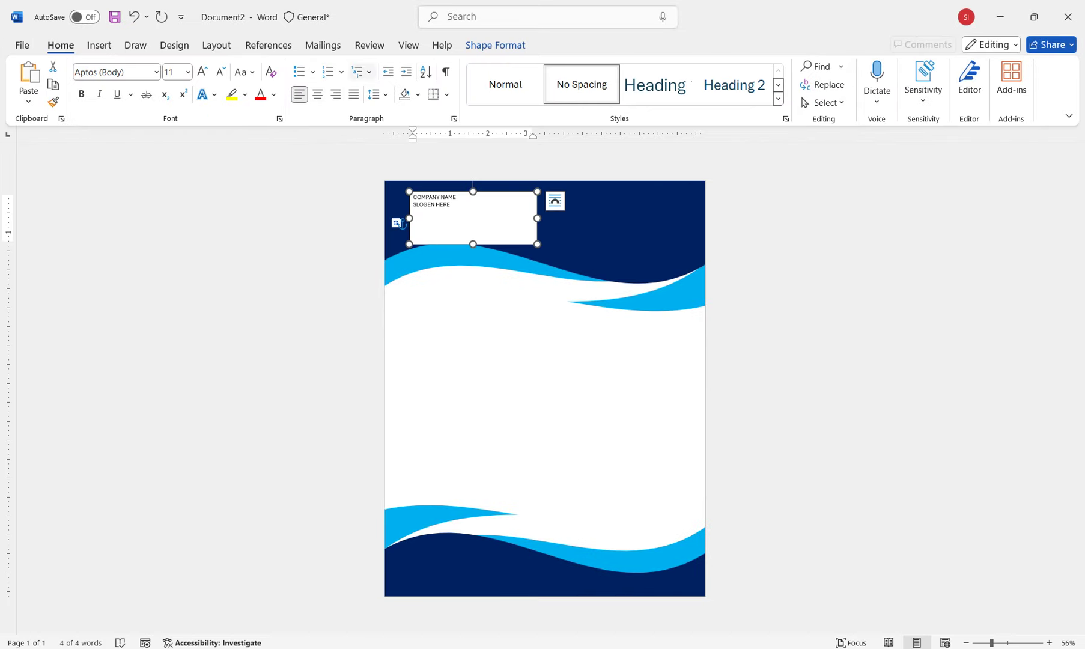
pyautogui.click(203, 72)
pyautogui.click(202, 72)
pyautogui.click(202, 72)
pyautogui.click(202, 71)
pyautogui.click(202, 72)
pyautogui.click(202, 71)
pyautogui.click(202, 71)
pyautogui.click(82, 94)
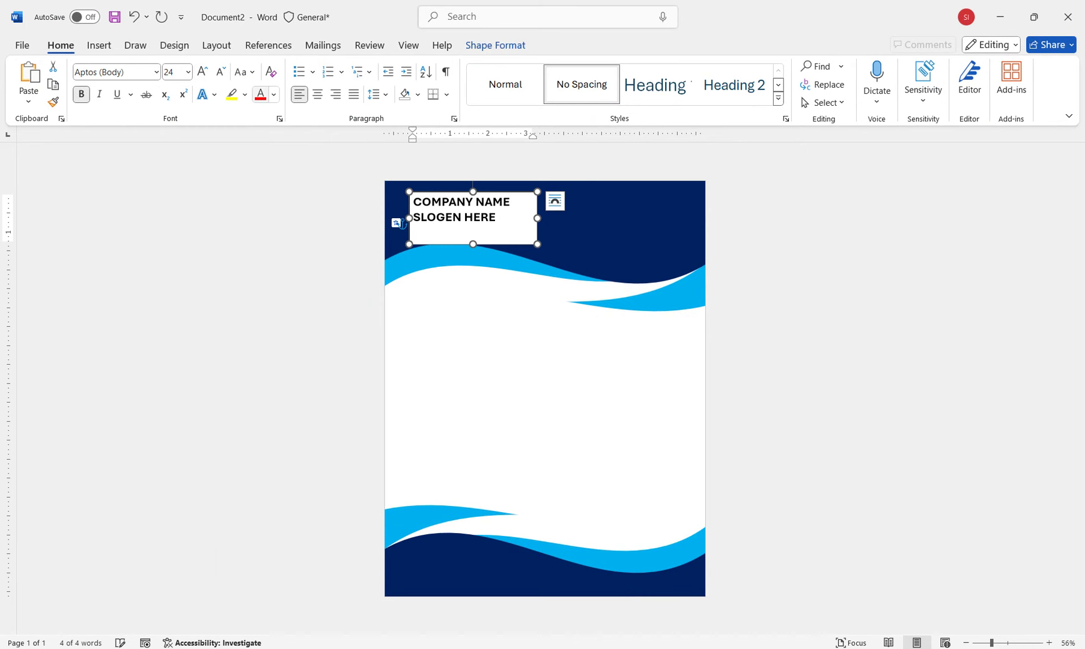
pyautogui.click(273, 94)
pyautogui.click(262, 185)
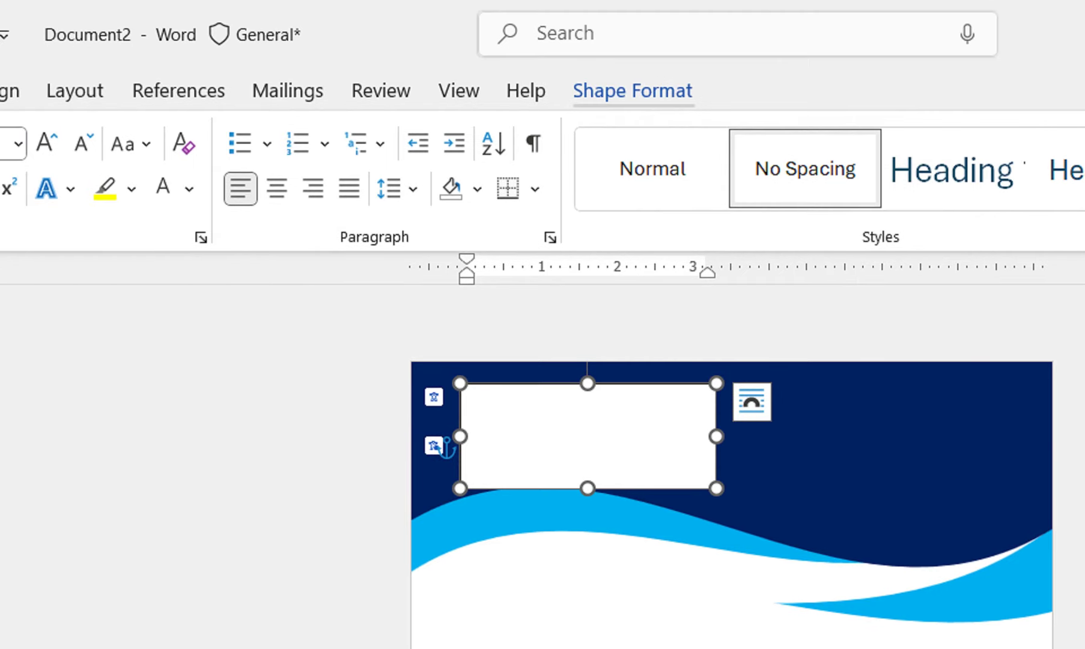
# Give the company name text box No Fill and No Outline
pyautogui.click(633, 81)
pyautogui.click(418, 123)
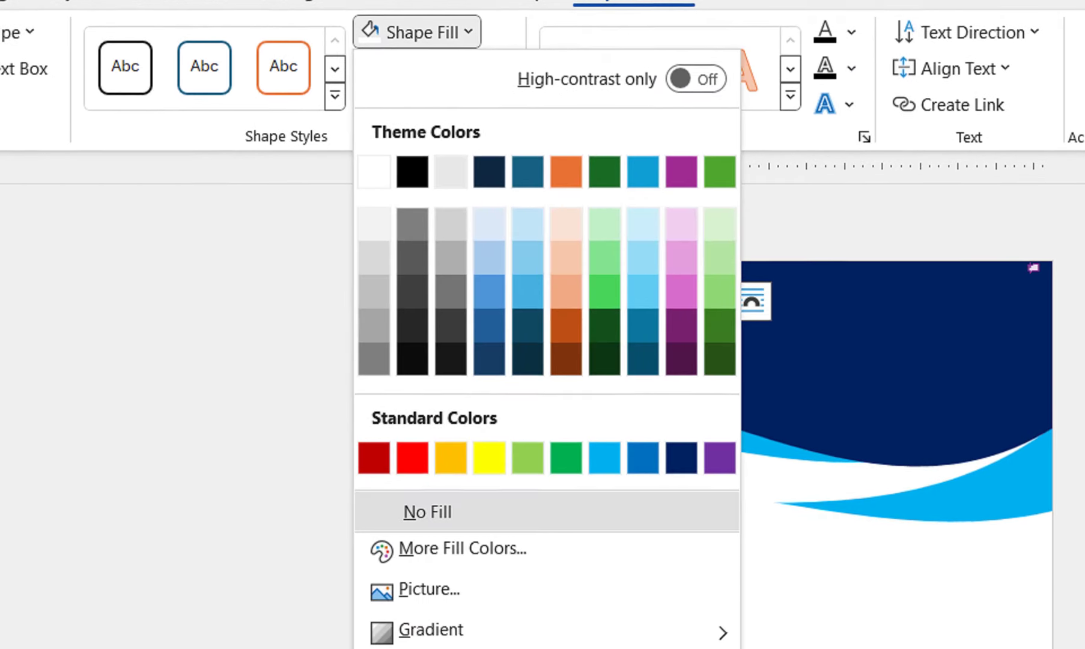
pyautogui.click(427, 604)
pyautogui.click(439, 133)
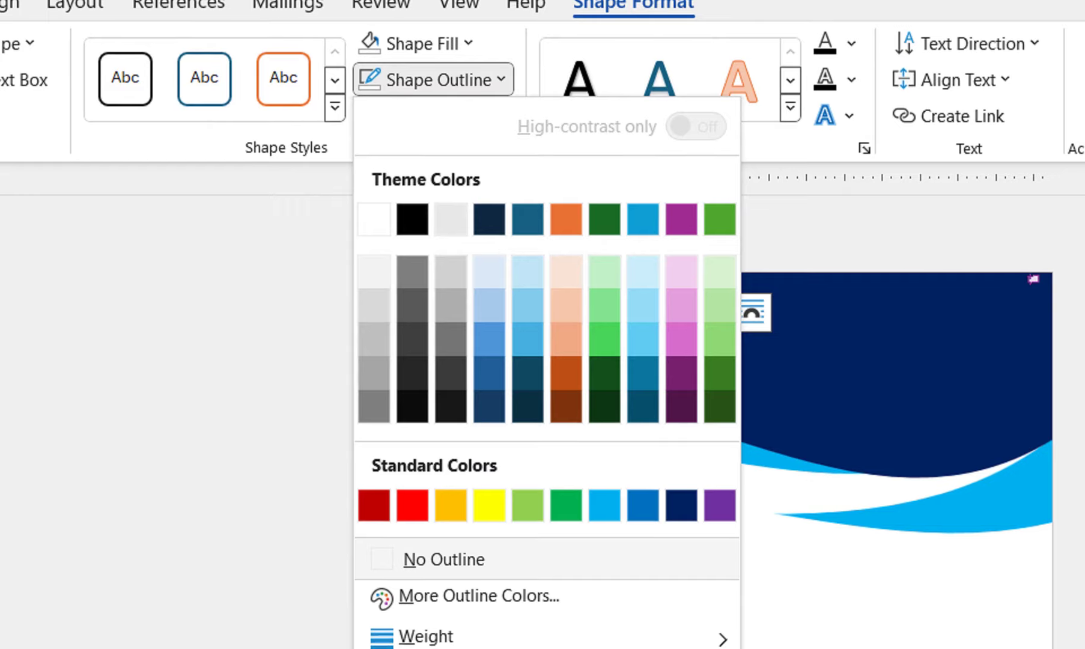
pyautogui.click(443, 613)
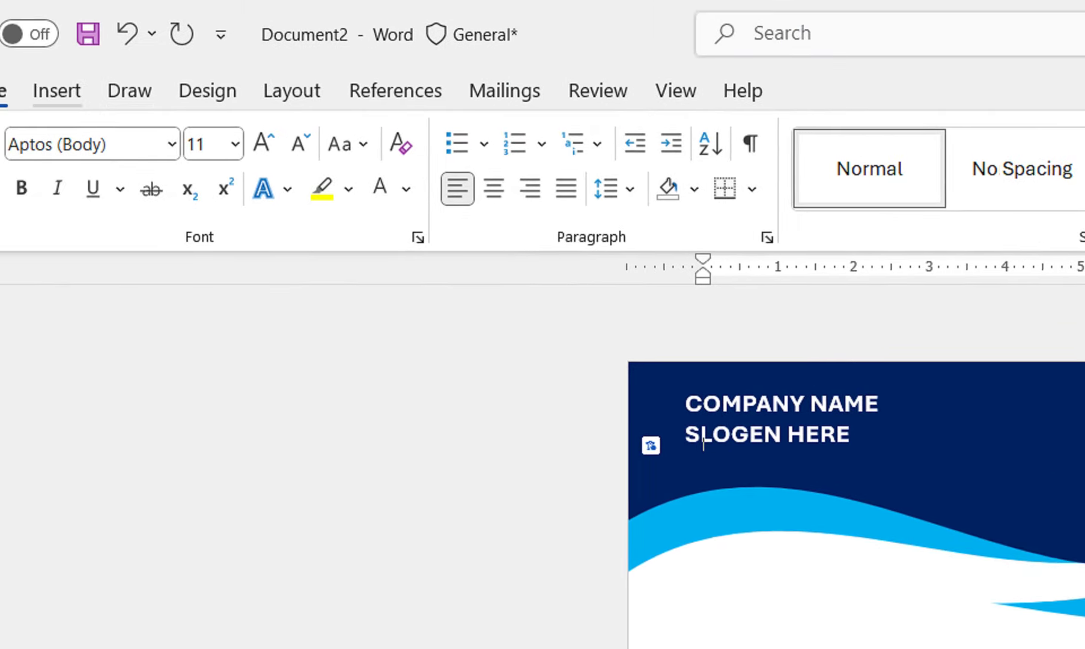
# Insert the Twitter icon picture Untitled-3 from this computer
pyautogui.click(198, 90)
pyautogui.click(408, 168)
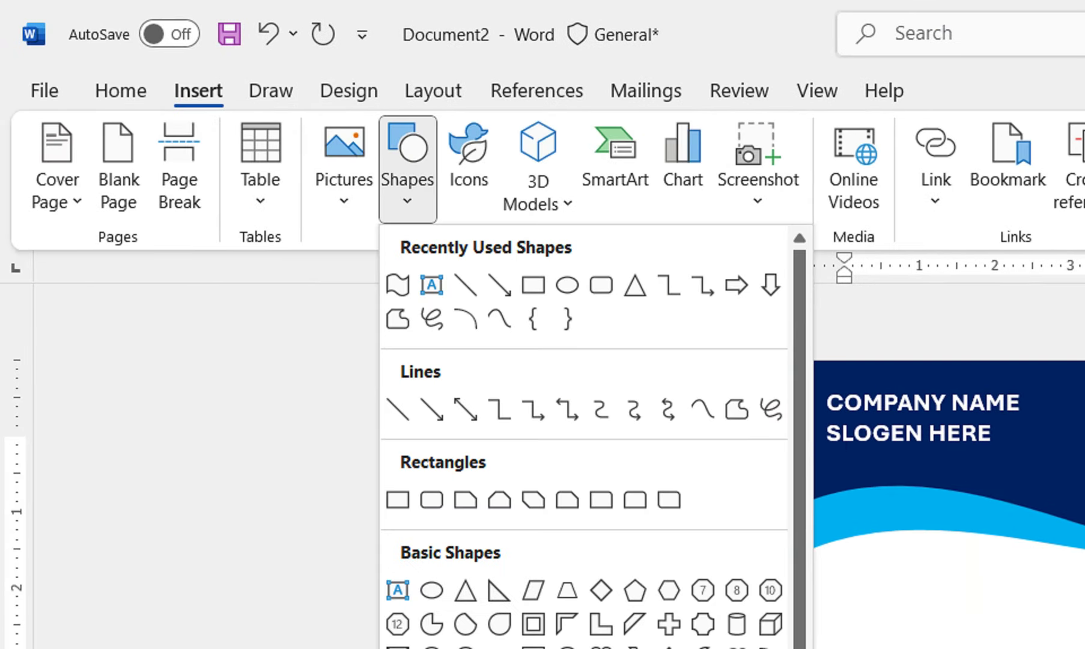
pyautogui.click(343, 168)
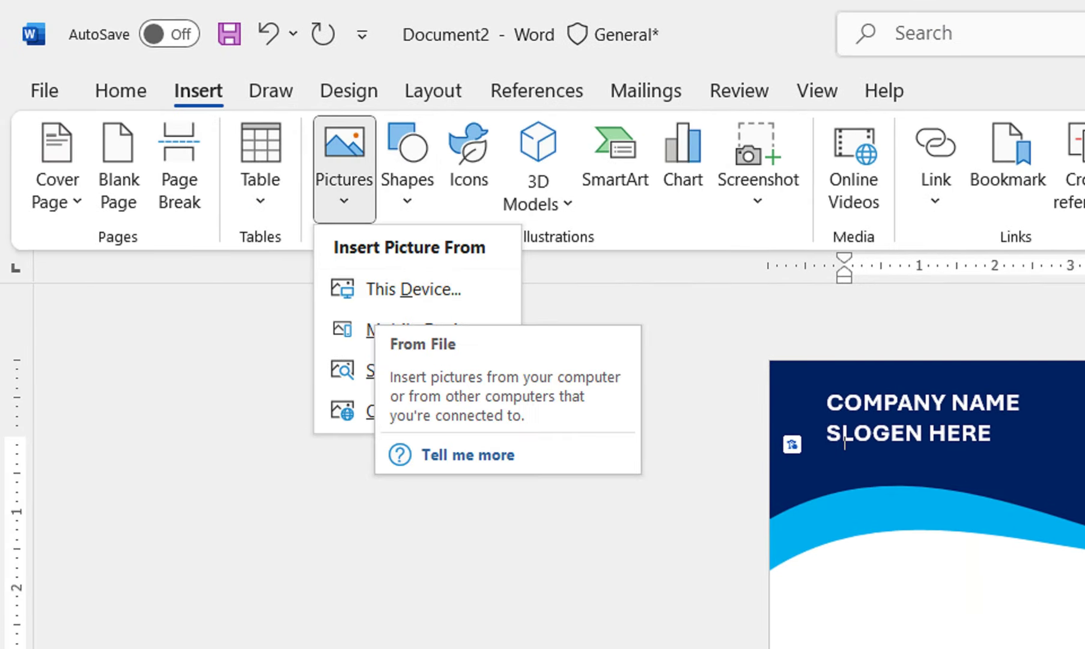
pyautogui.click(414, 289)
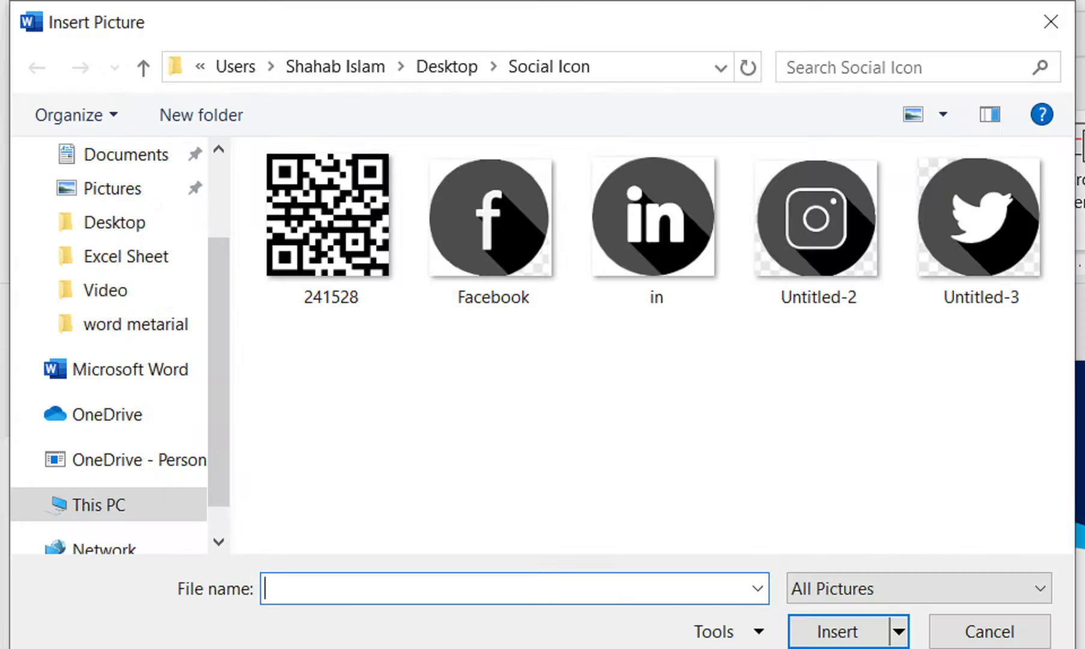
pyautogui.click(908, 228)
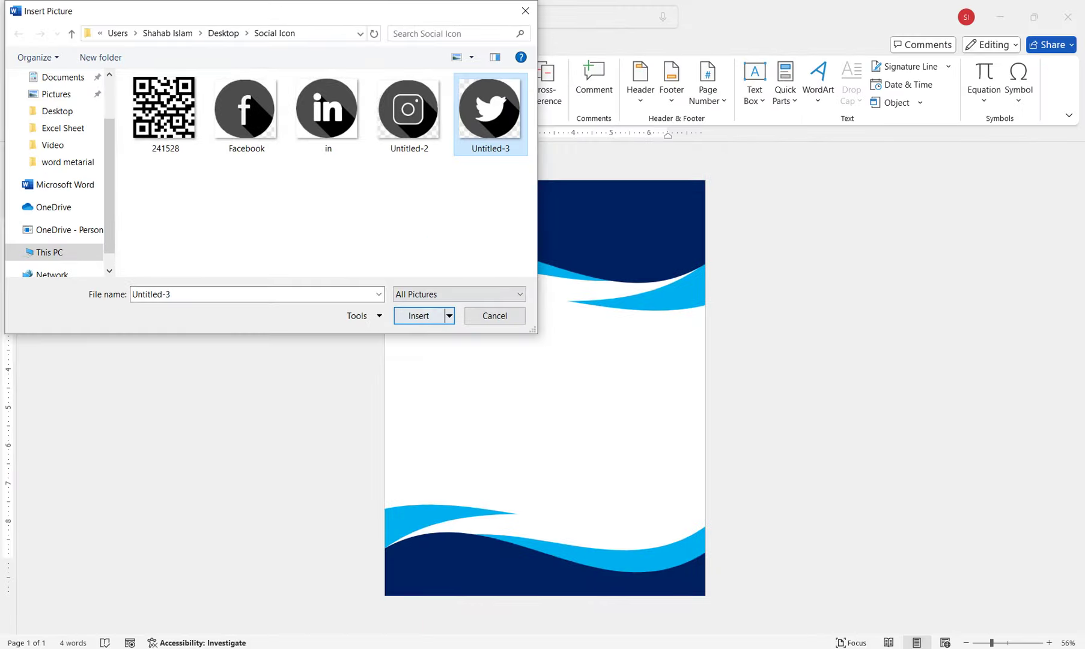
pyautogui.press('Return')
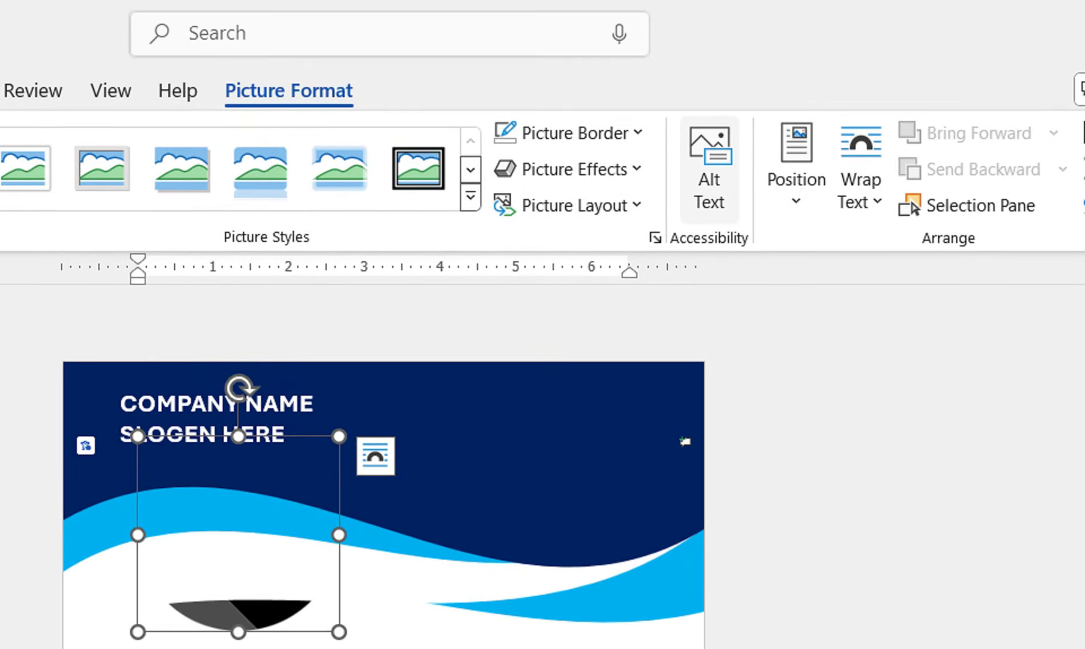
# Set the Twitter icon In Front of Text, shrink it and place it on the header's right
pyautogui.click(837, 180)
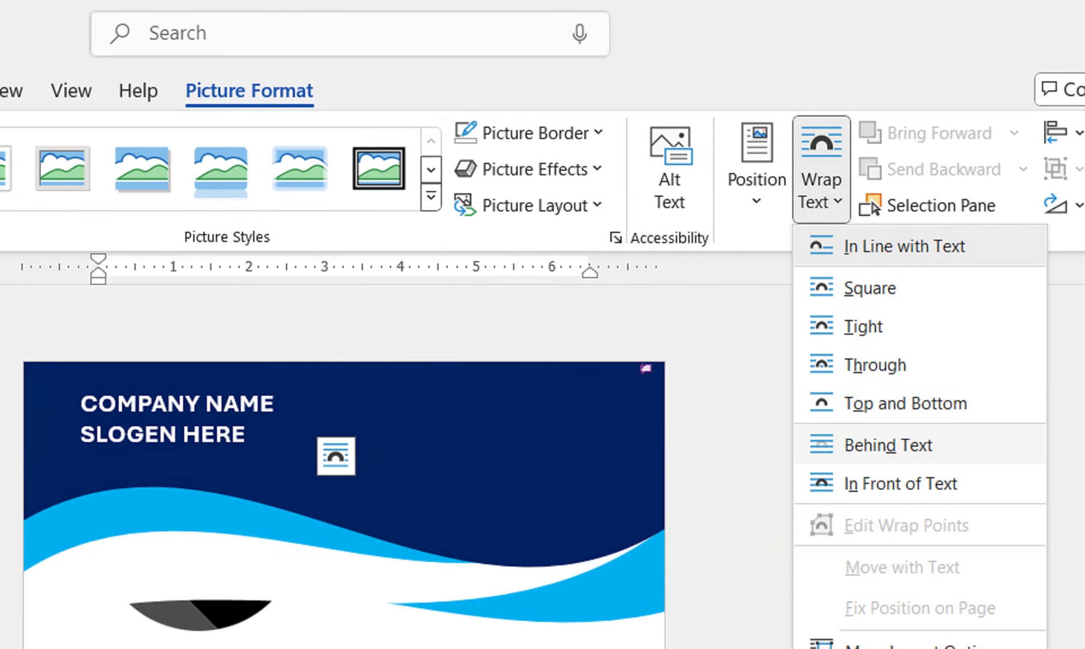
pyautogui.click(885, 472)
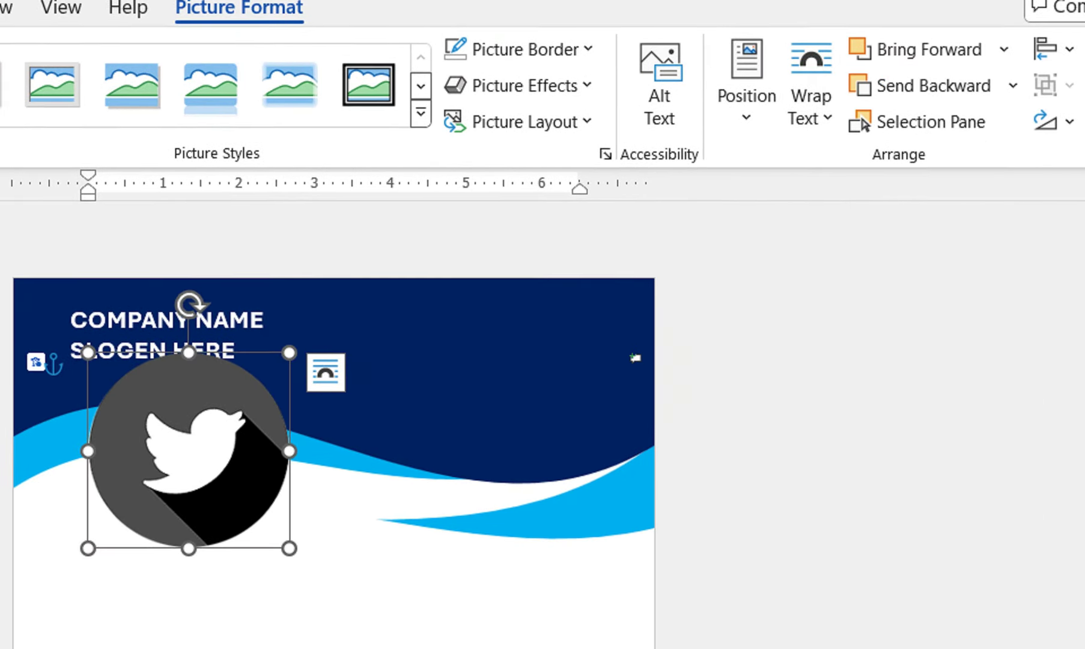
pyautogui.moveTo(289, 481); pyautogui.dragTo(162, 359)
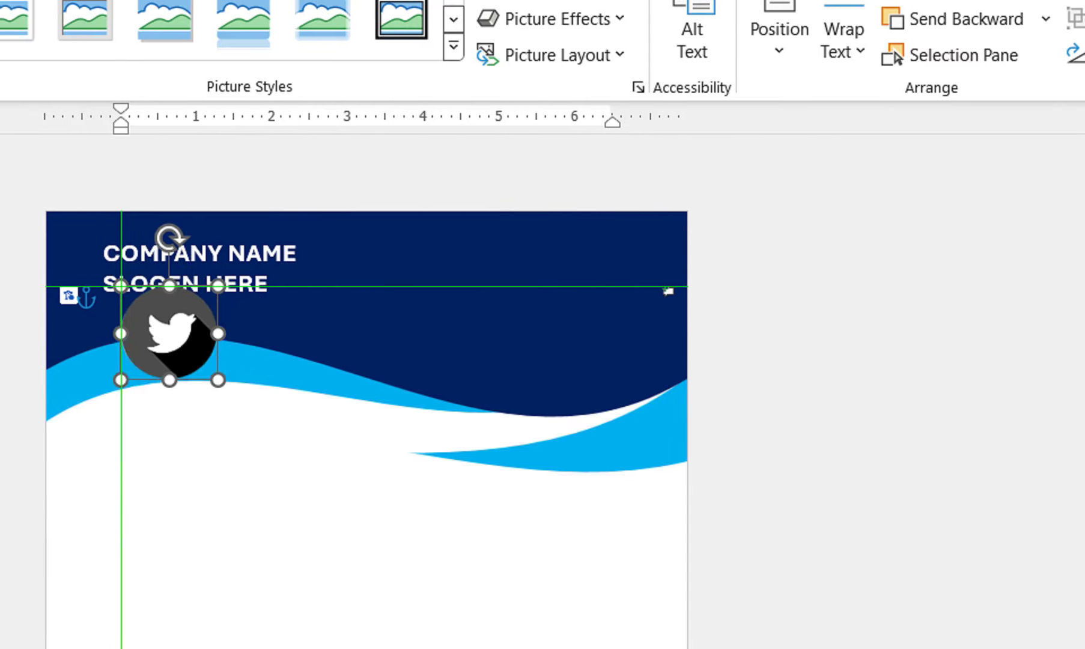
pyautogui.moveTo(194, 321); pyautogui.dragTo(138, 439)
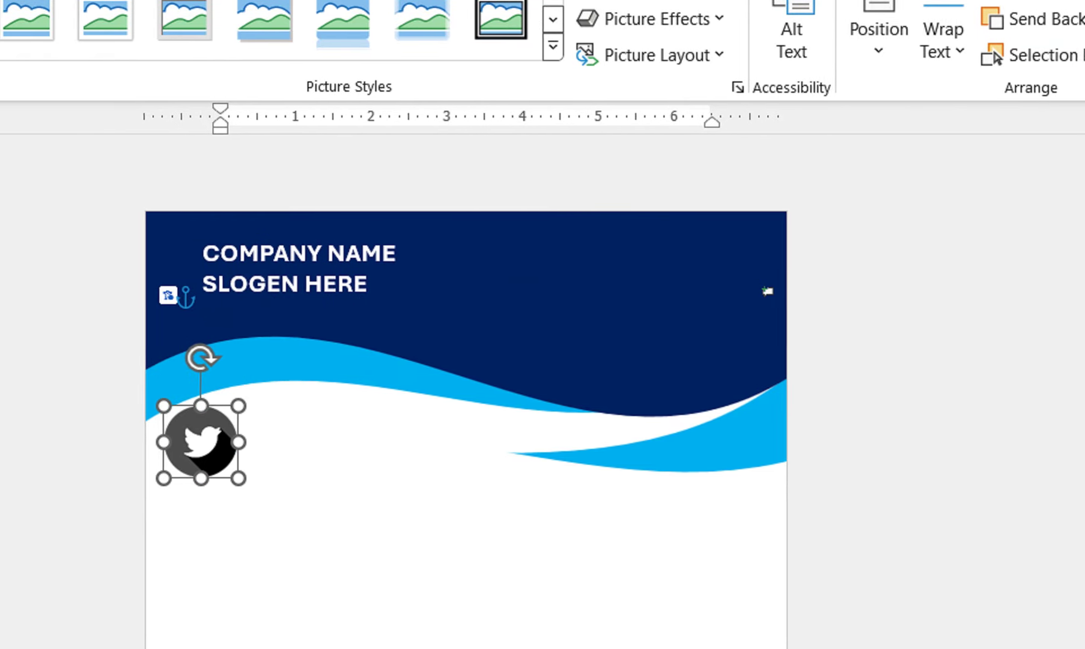
pyautogui.moveTo(250, 480); pyautogui.dragTo(235, 466)
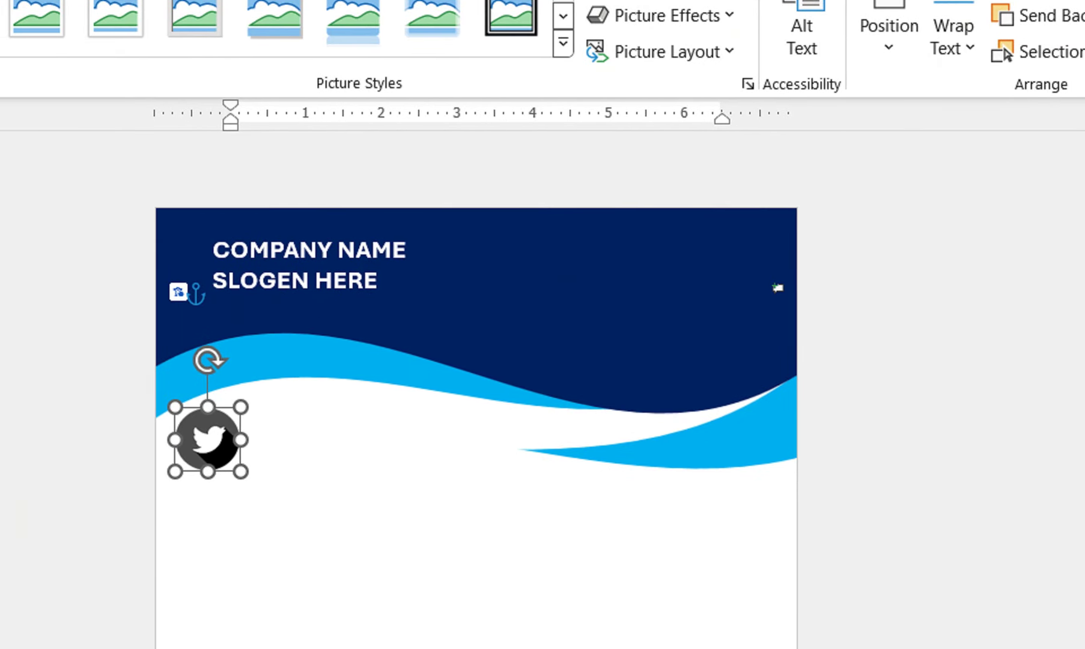
pyautogui.moveTo(205, 437)
pyautogui.mouseDown()
pyautogui.moveTo(202, 512)
pyautogui.moveTo(741, 583)
pyautogui.moveTo(754, 307)
pyautogui.mouseUp()
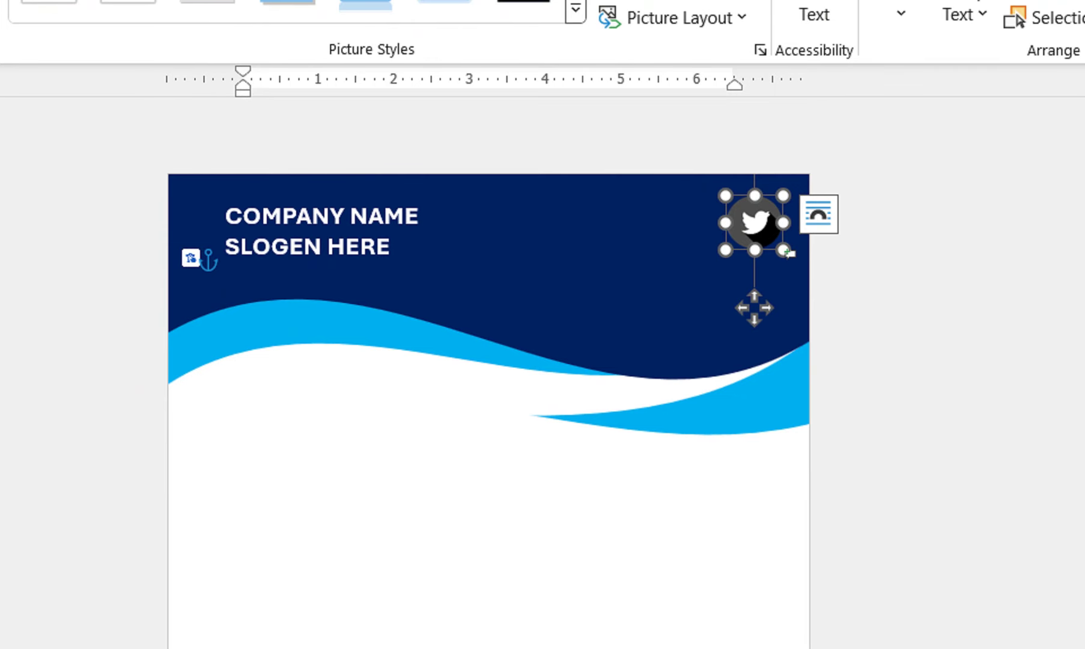
pyautogui.click(239, 248)
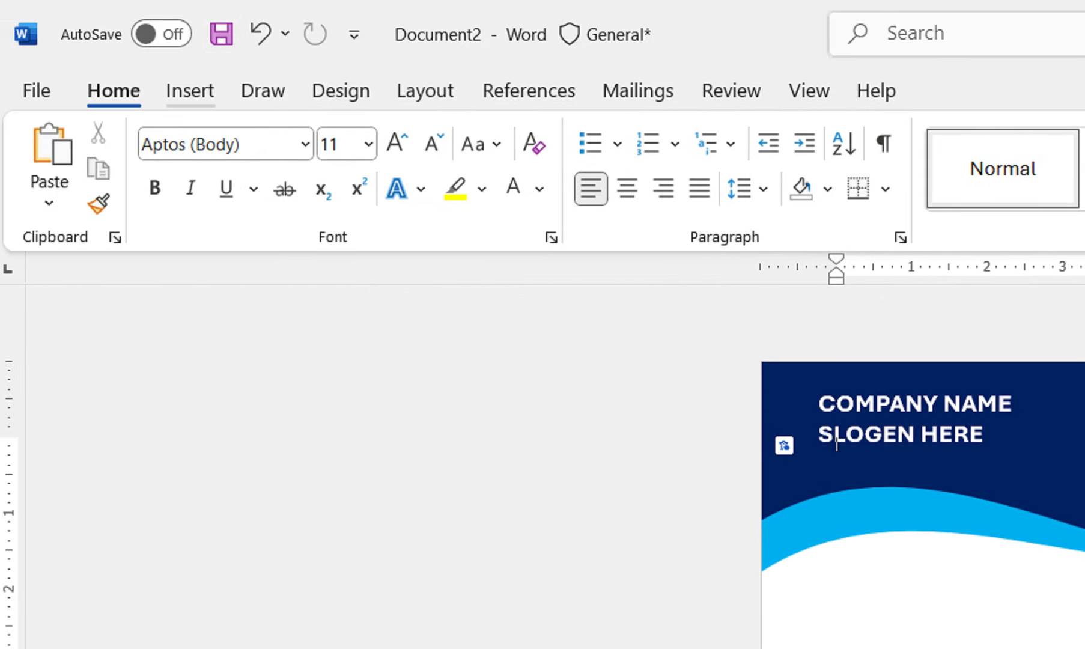
pyautogui.click(189, 90)
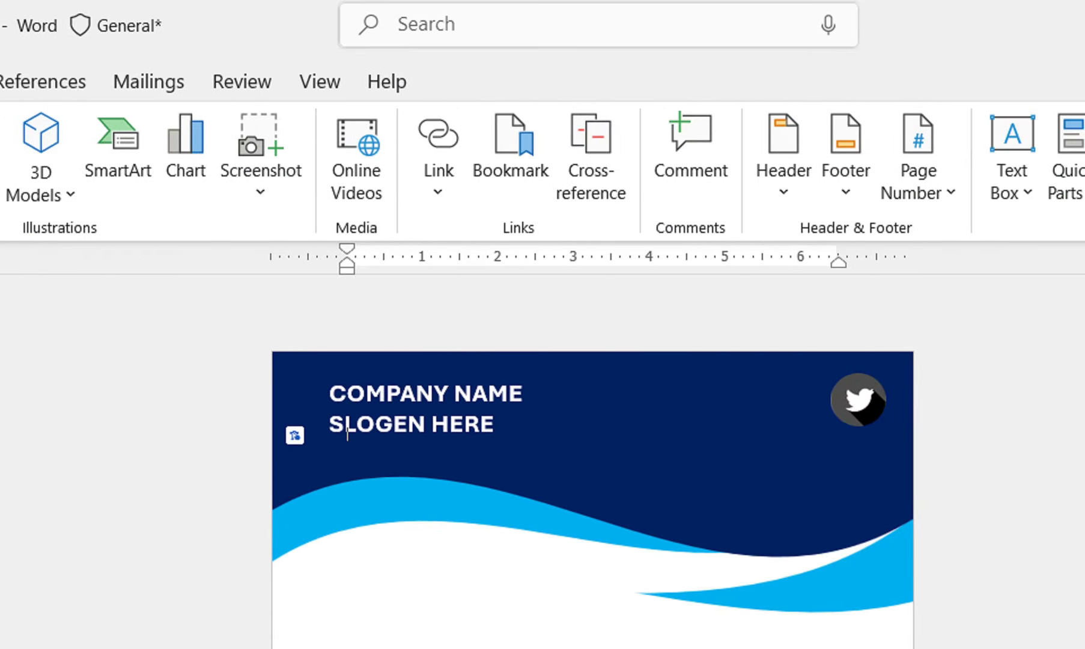
pyautogui.moveTo(858, 397)
pyautogui.mouseDown()
pyautogui.moveTo(857, 576)
pyautogui.moveTo(854, 553)
pyautogui.mouseUp()
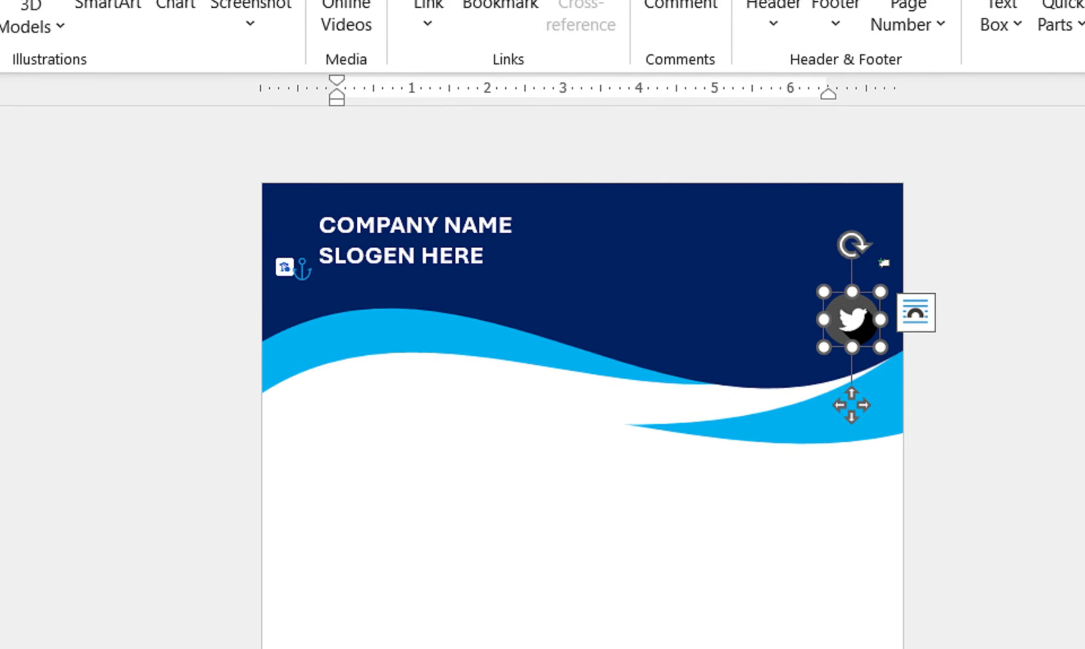
pyautogui.click(337, 414)
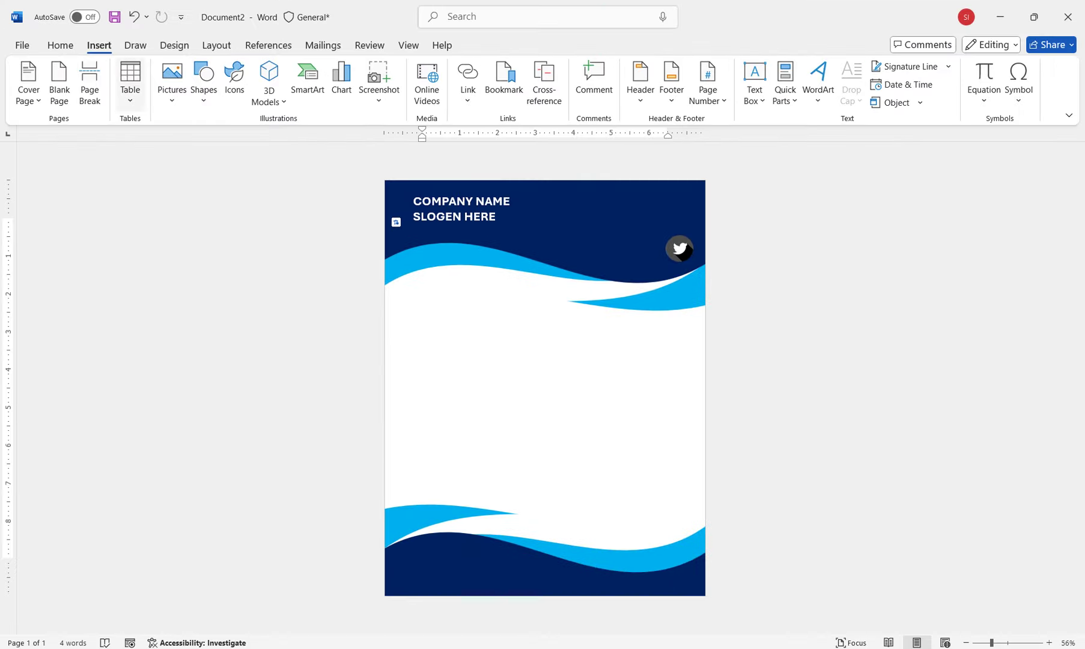
# Insert the Facebook, LinkedIn and Instagram icon pictures from this computer
pyautogui.click(172, 84)
pyautogui.click(207, 145)
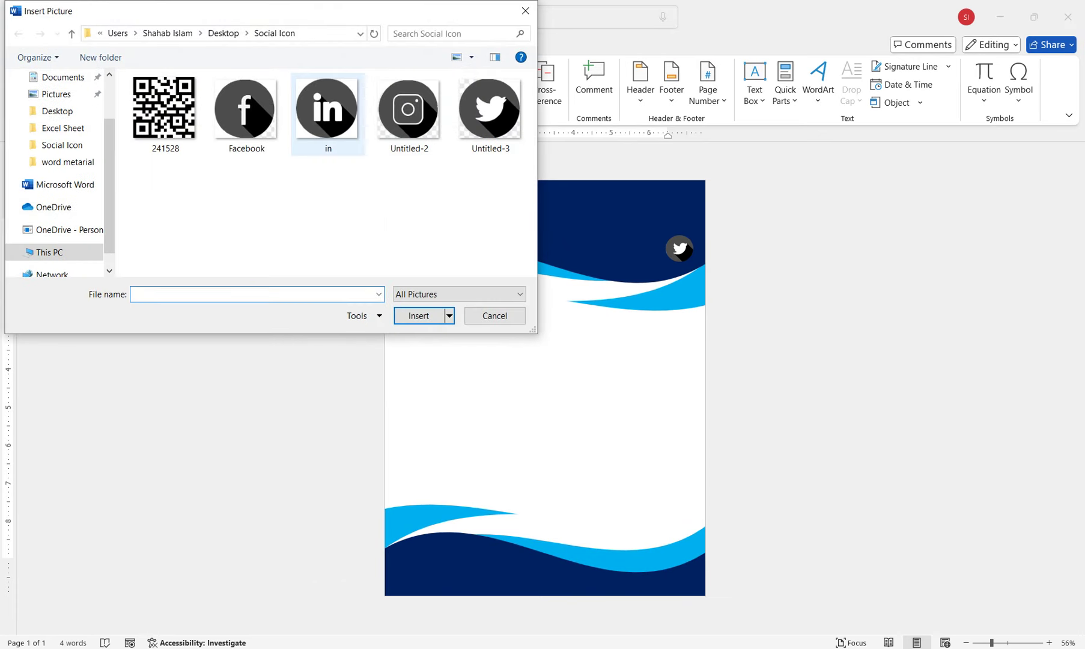
pyautogui.click(245, 111)
pyautogui.keyDown('ctrl'); pyautogui.click(408, 111); pyautogui.keyUp('ctrl')
pyautogui.click(419, 315)
# Set the Facebook picture In Front of Text, shrink it, then delete it
pyautogui.click(525, 411)
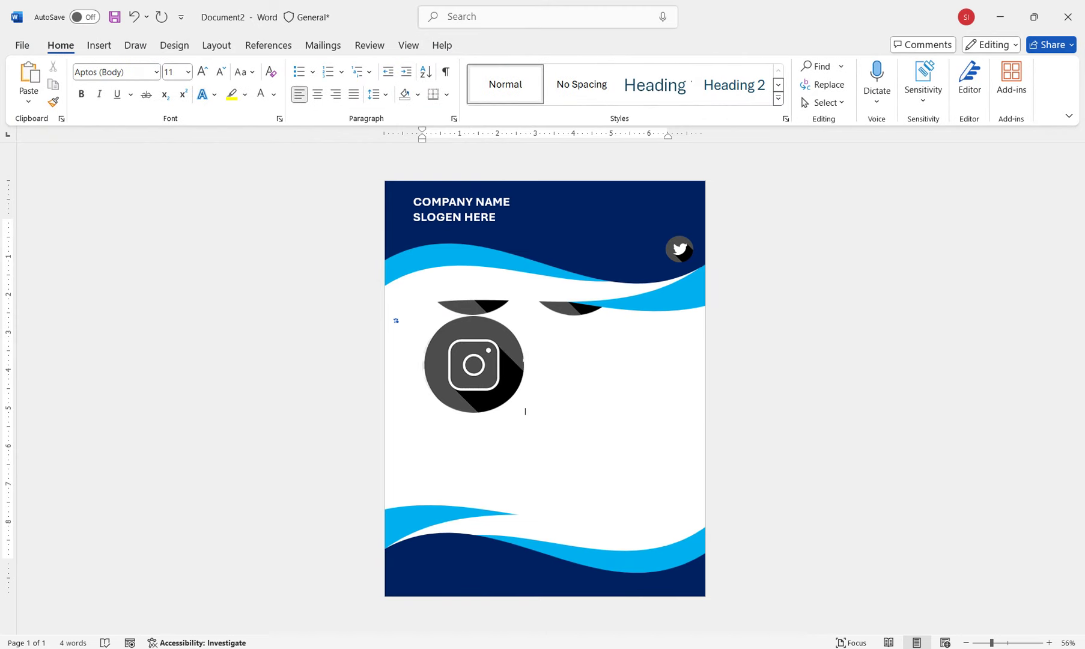
pyautogui.click(475, 360)
pyautogui.click(783, 84)
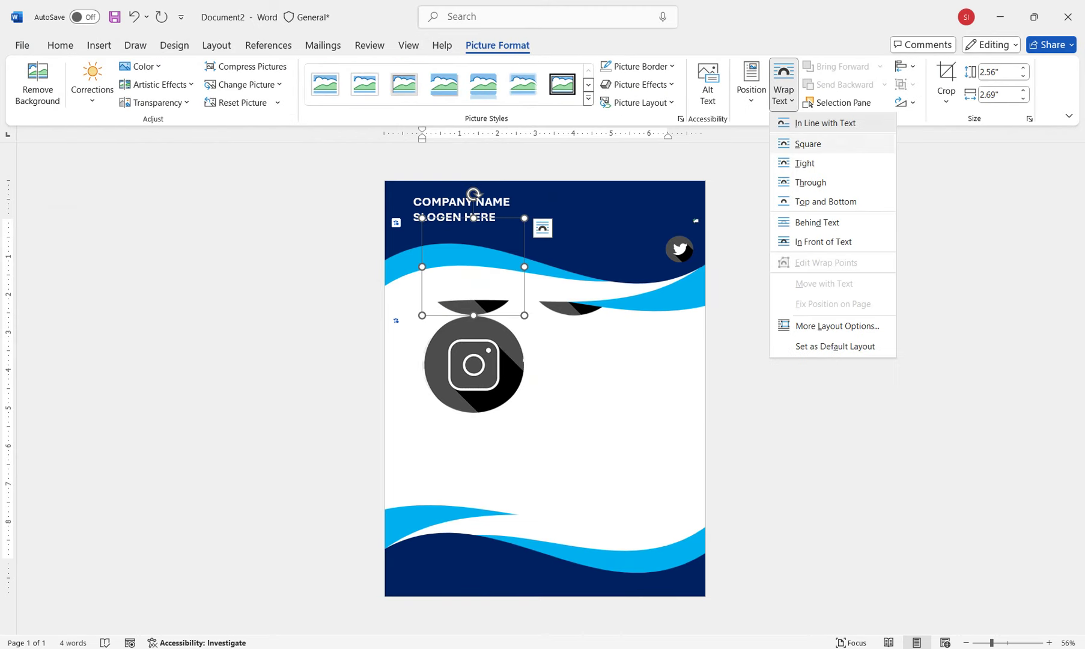
pyautogui.click(823, 241)
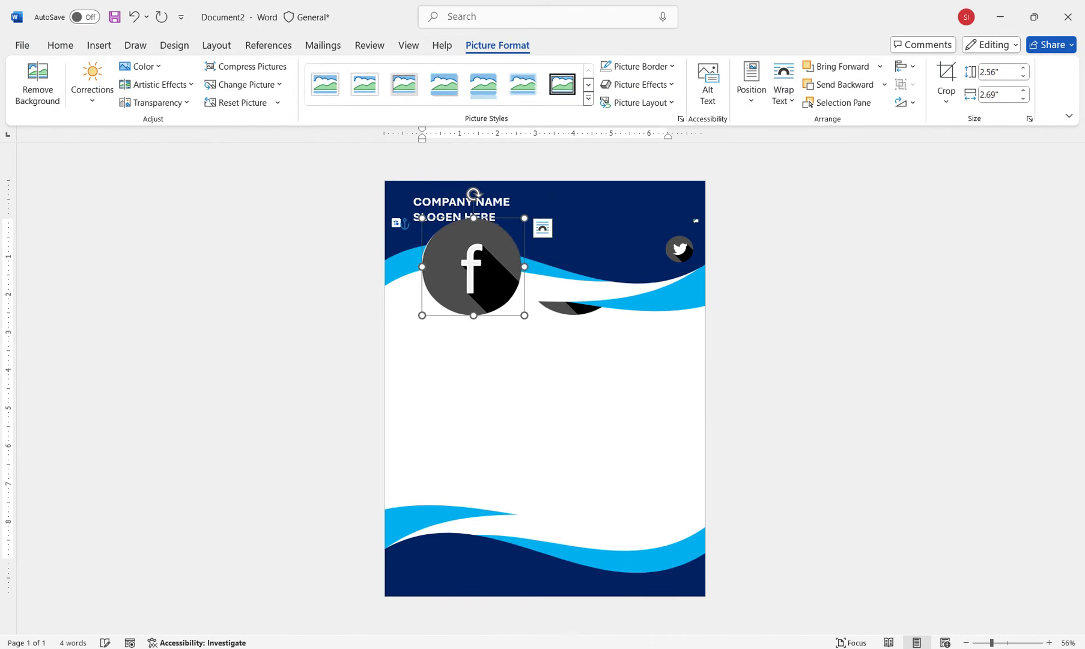
pyautogui.moveTo(525, 218); pyautogui.dragTo(468, 268)
pyautogui.rightClick(451, 264)
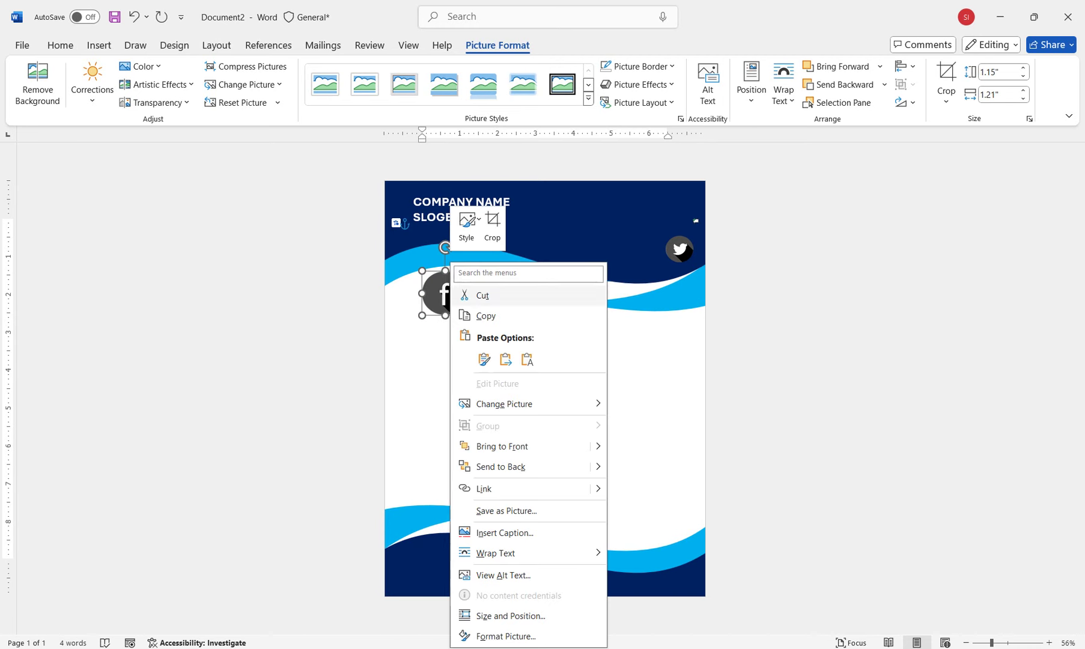
pyautogui.press('Escape')
pyautogui.press('Delete')
# Float the LinkedIn icon In Front of Text, shrink it and place it above Twitter
pyautogui.click(473, 303)
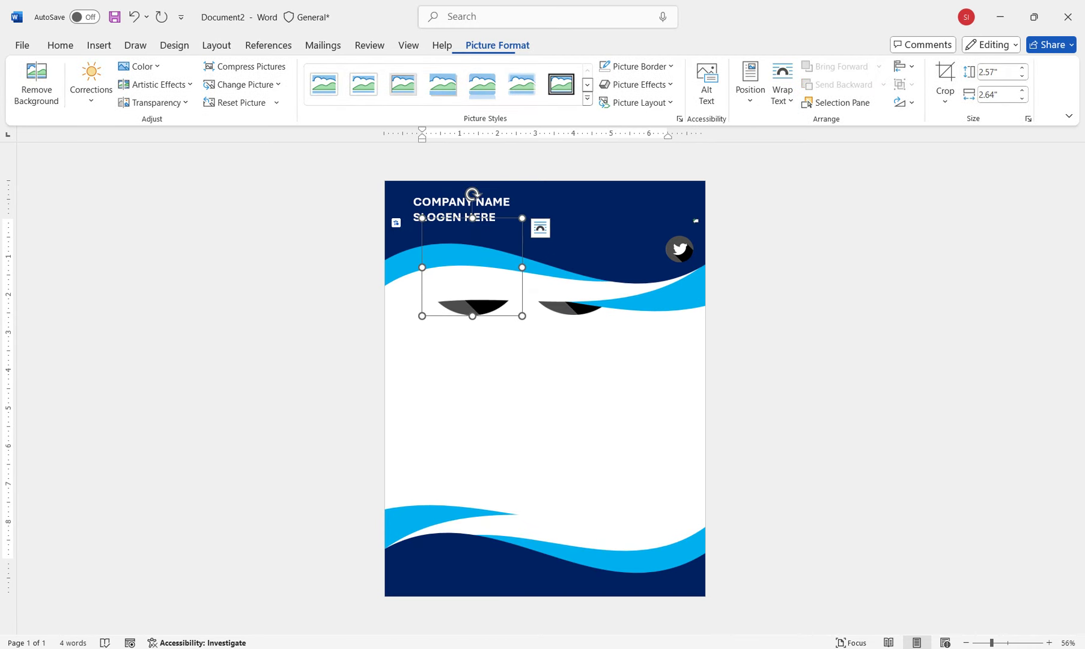
pyautogui.click(784, 91)
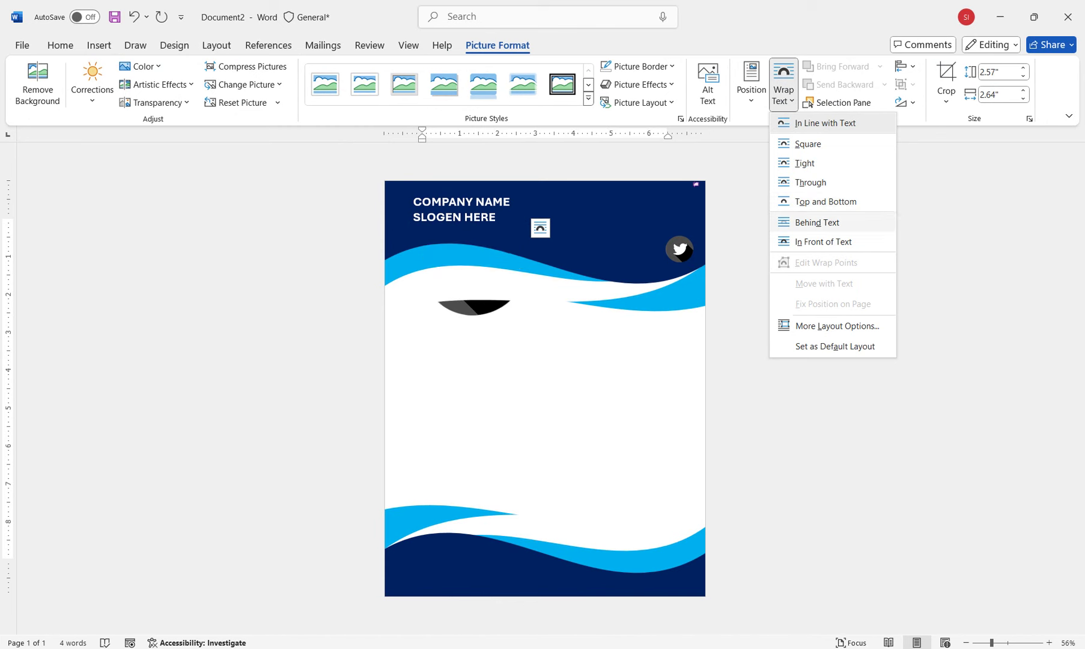
pyautogui.click(823, 242)
pyautogui.moveTo(522, 217); pyautogui.dragTo(461, 278)
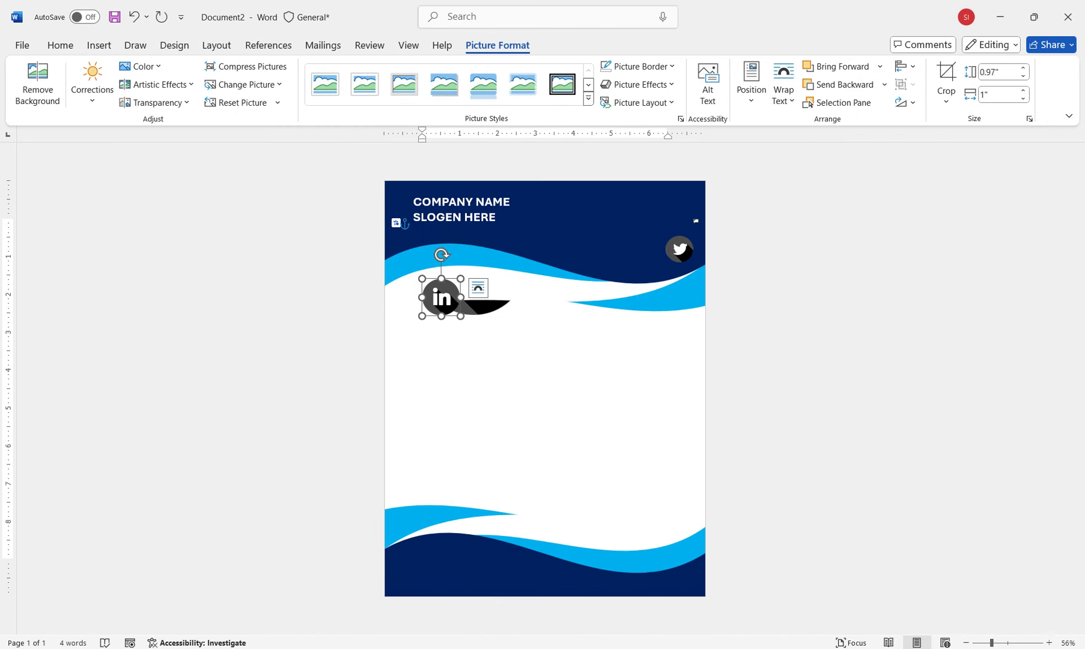
pyautogui.moveTo(461, 315)
pyautogui.mouseDown()
pyautogui.moveTo(453, 309)
pyautogui.moveTo(695, 220)
pyautogui.mouseUp()
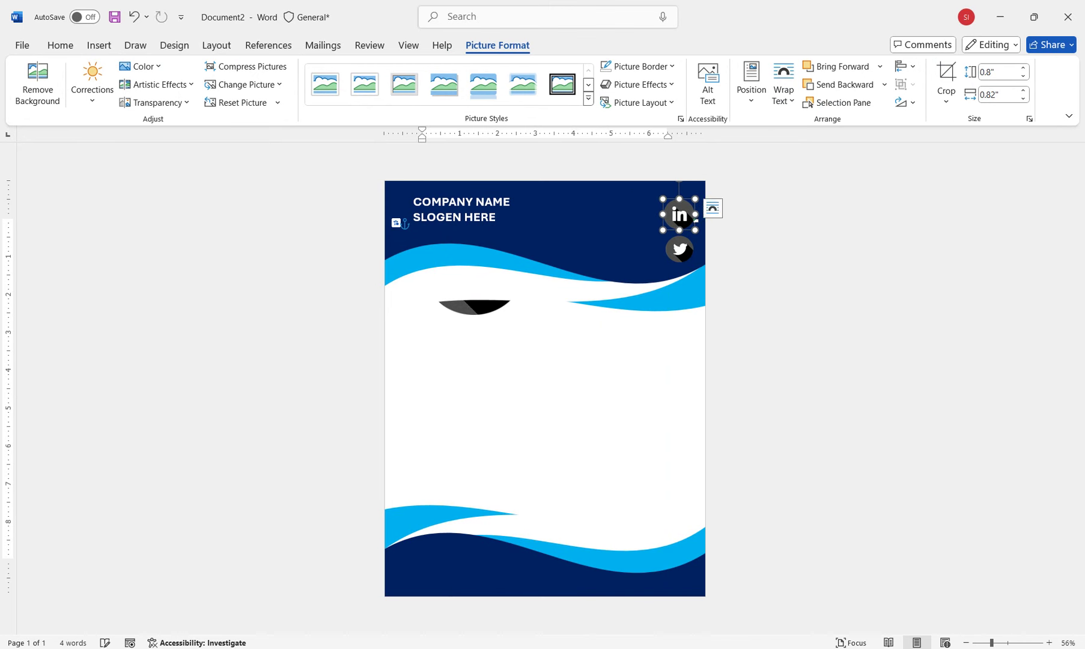
# Set the remaining Instagram picture In Front of Text and delete it
pyautogui.press('Tab')
pyautogui.click(783, 90)
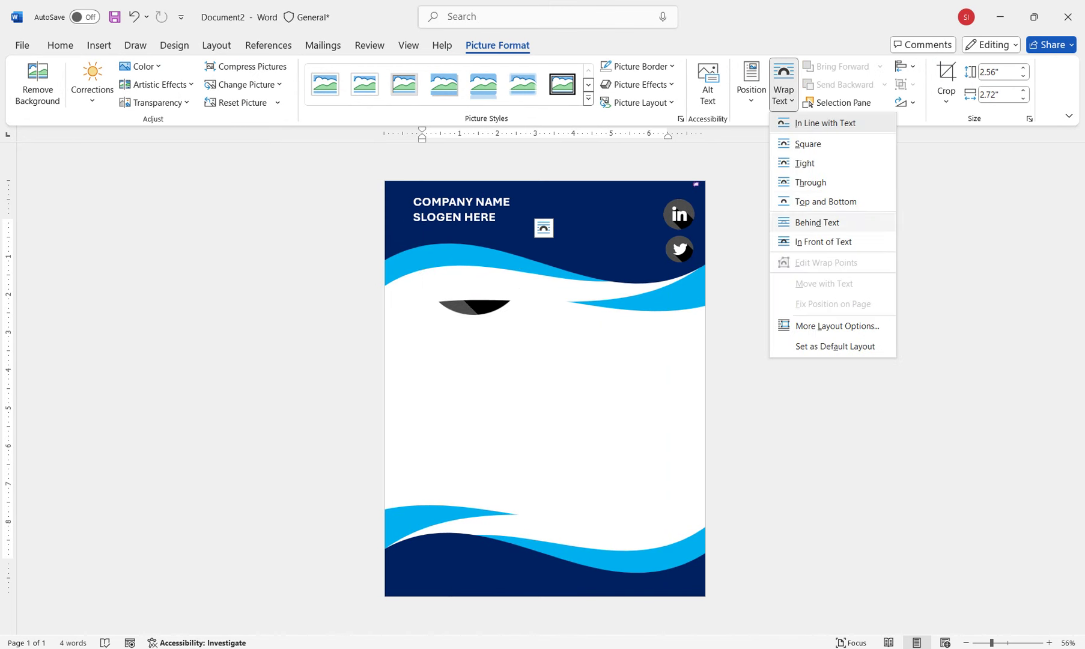
pyautogui.click(817, 241)
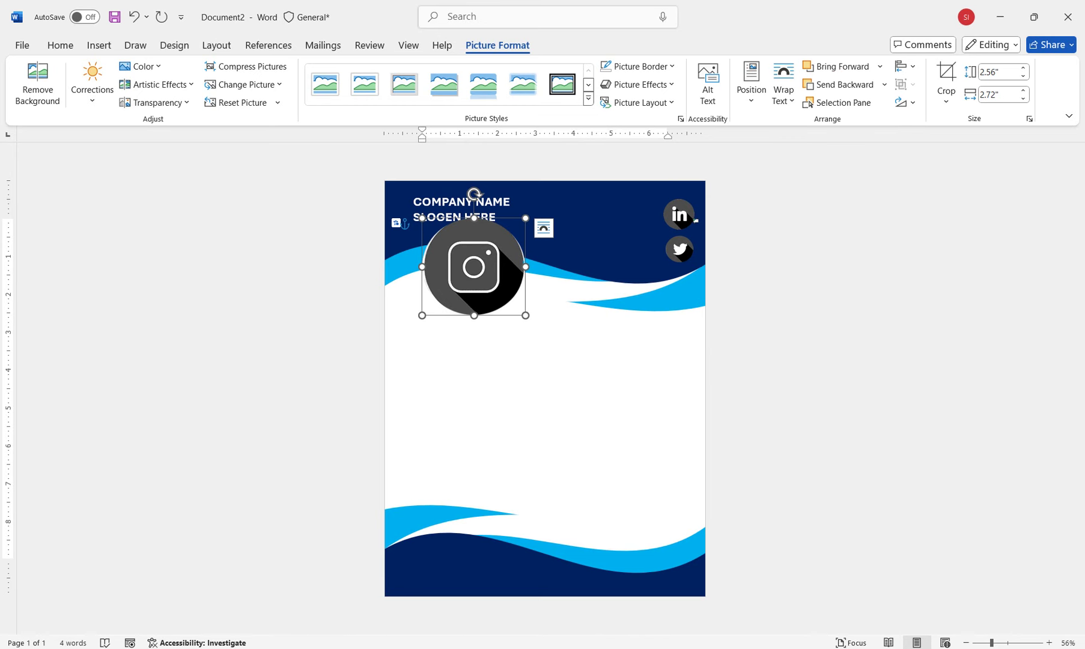
pyautogui.press('Delete')
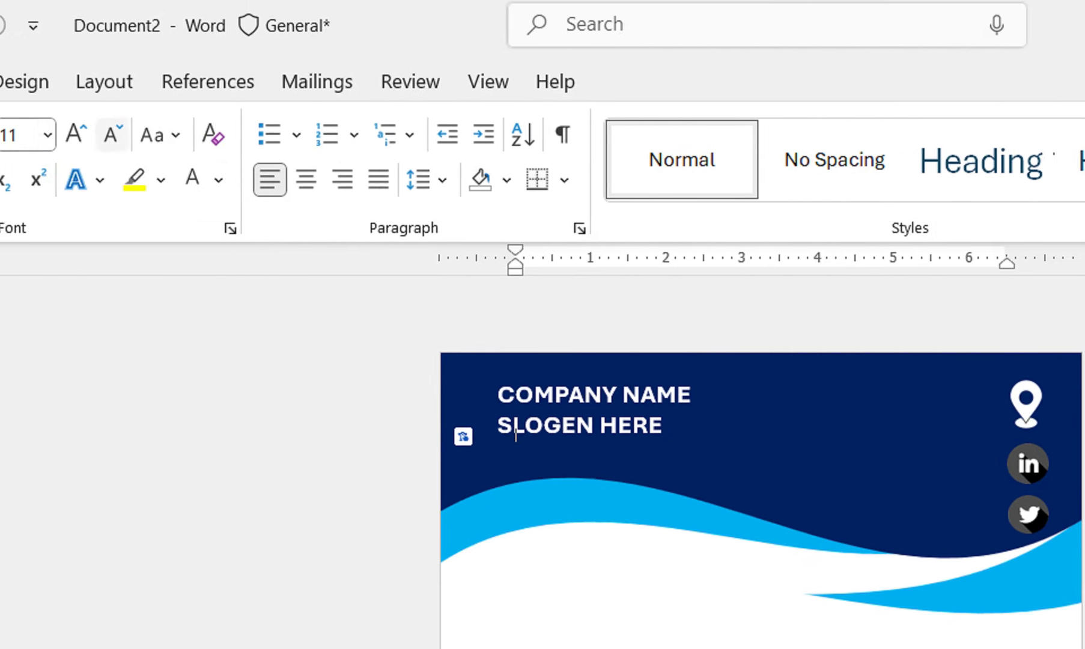
# Draw a text box above the location icon with enlarged, bold, white address text
pyautogui.click(198, 90)
pyautogui.click(407, 162)
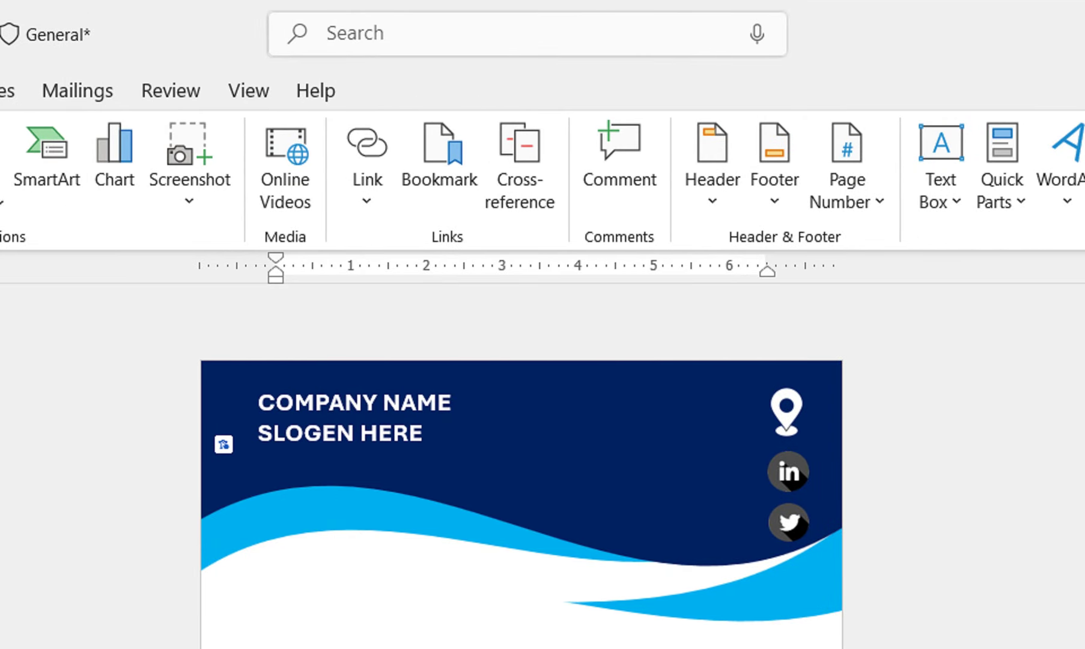
pyautogui.moveTo(580, 390); pyautogui.dragTo(765, 424)
pyautogui.moveTo(580, 423); pyautogui.dragTo(546, 435)
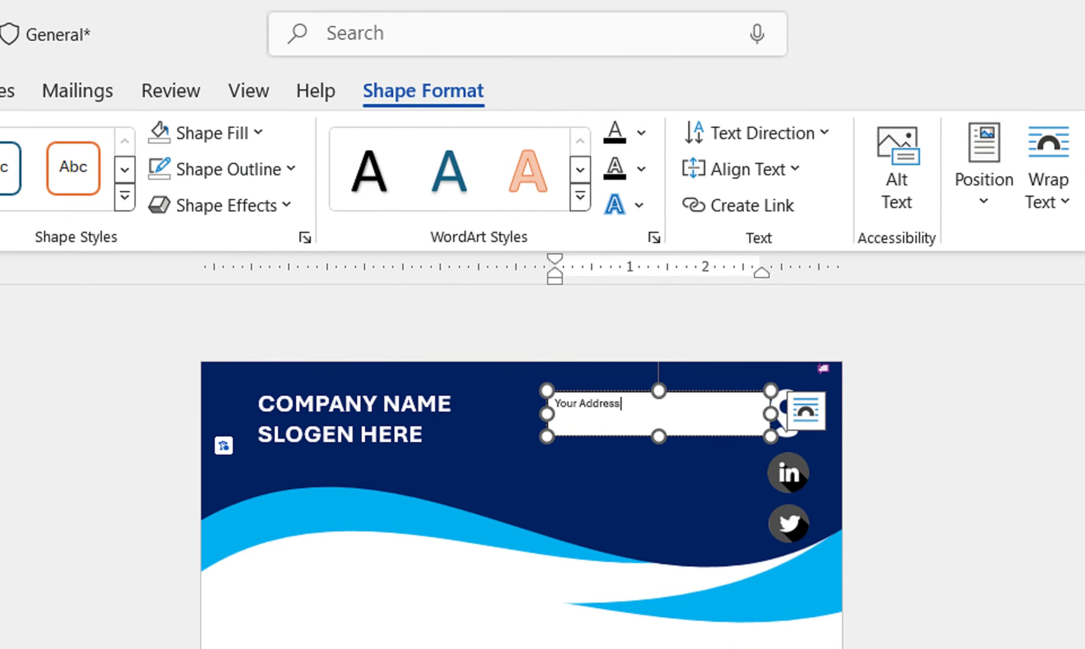
pyautogui.hotkey('ctrl', 'a')
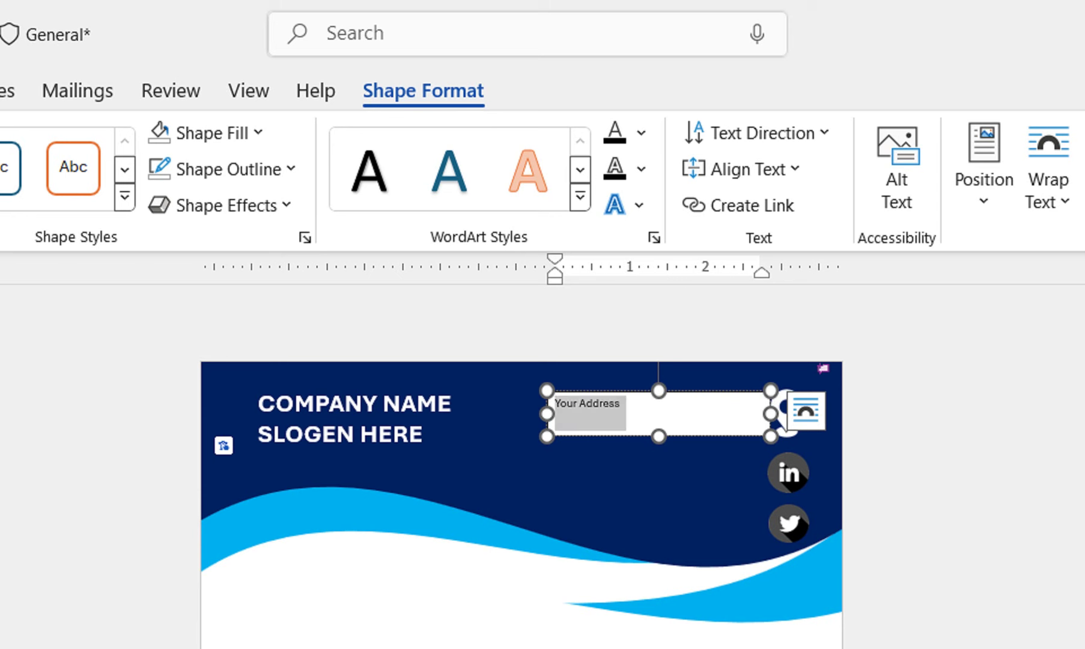
pyautogui.hotkey('ctrl', 'shift', '.')
pyautogui.hotkey('ctrl', 'shift', '.')
pyautogui.hotkey('ctrl', 'shift', '.')
pyautogui.hotkey('ctrl', 'shift', '.')
pyautogui.hotkey('ctrl', 'shift', '.')
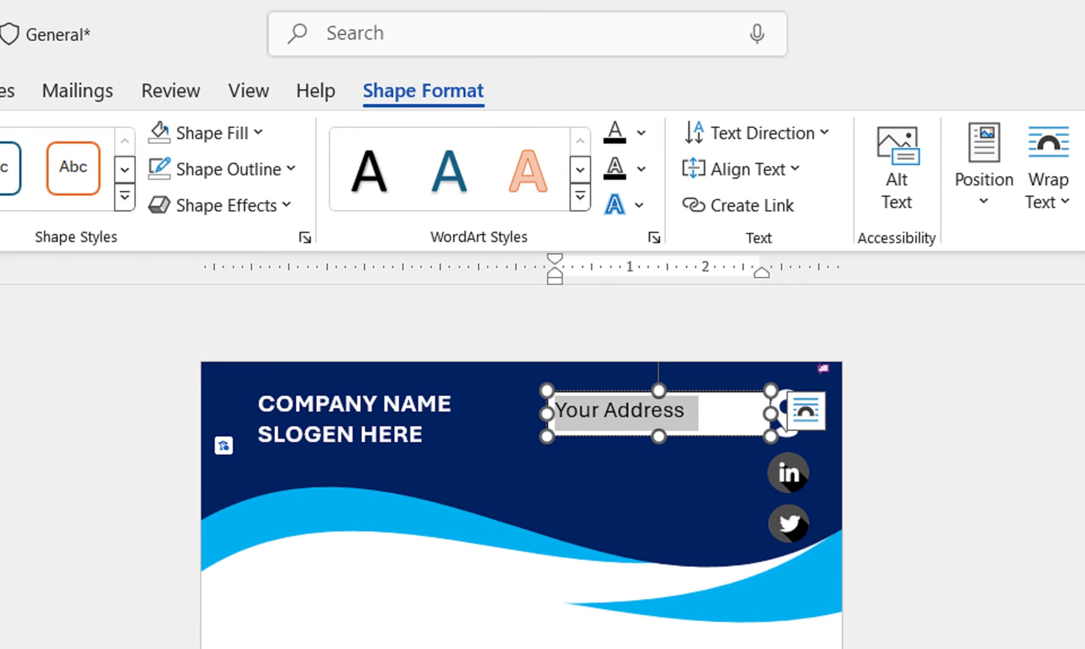
pyautogui.hotkey('ctrl', 'shift', '.')
pyautogui.hotkey('ctrl', 'shift', '.')
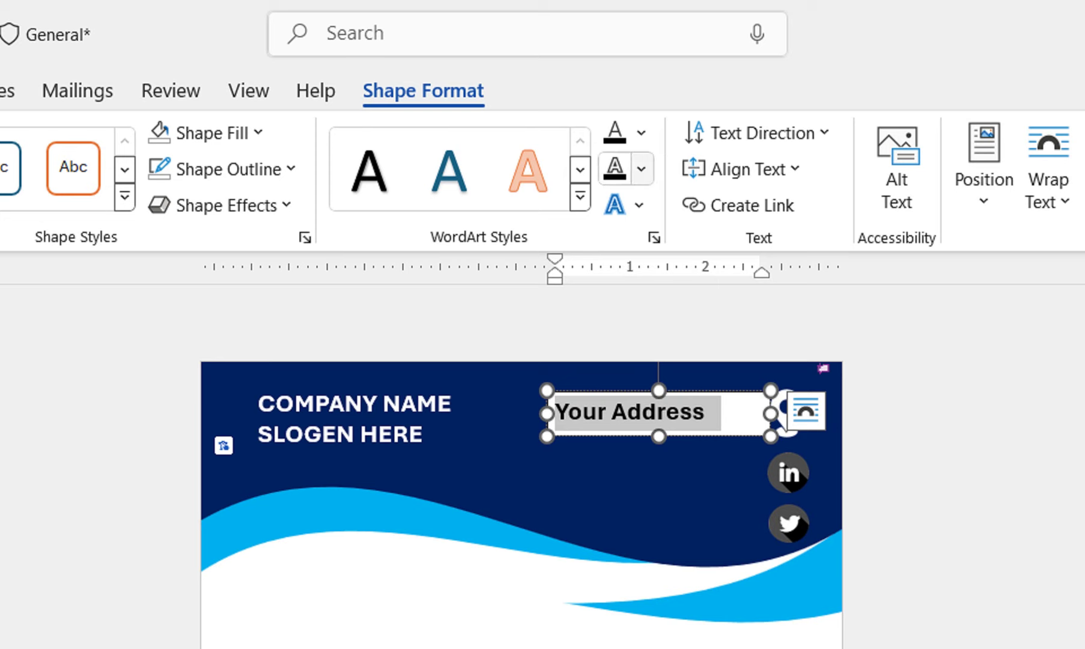
pyautogui.click(641, 133)
pyautogui.click(619, 314)
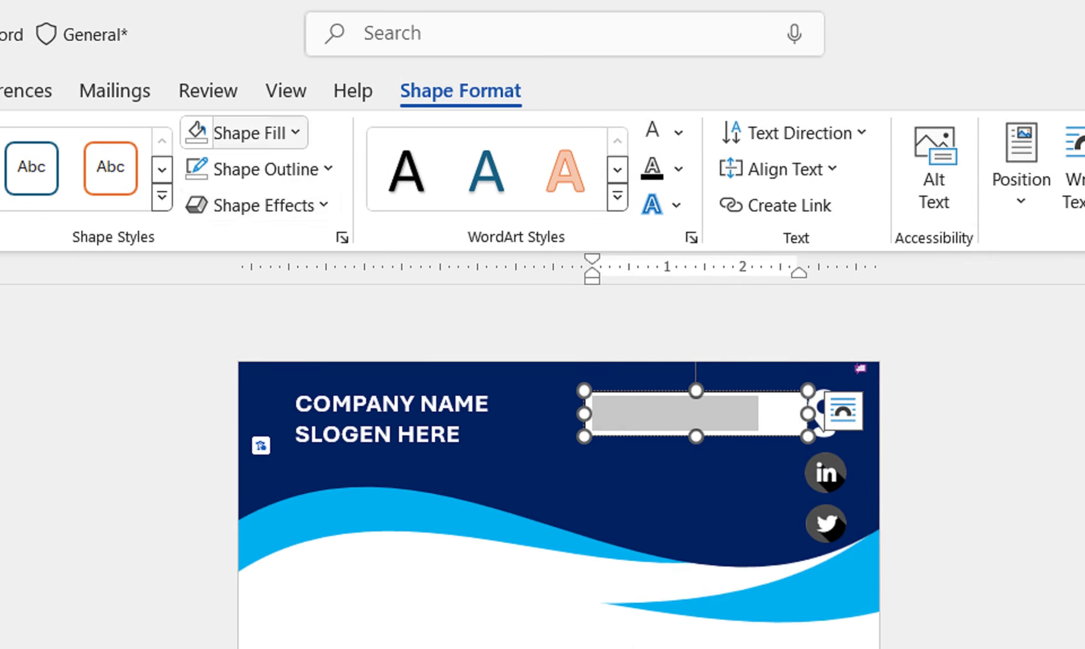
# Remove the box's fill and outline, set it beside the location icon, and copy it beside LinkedIn
pyautogui.click(240, 132)
pyautogui.click(224, 612)
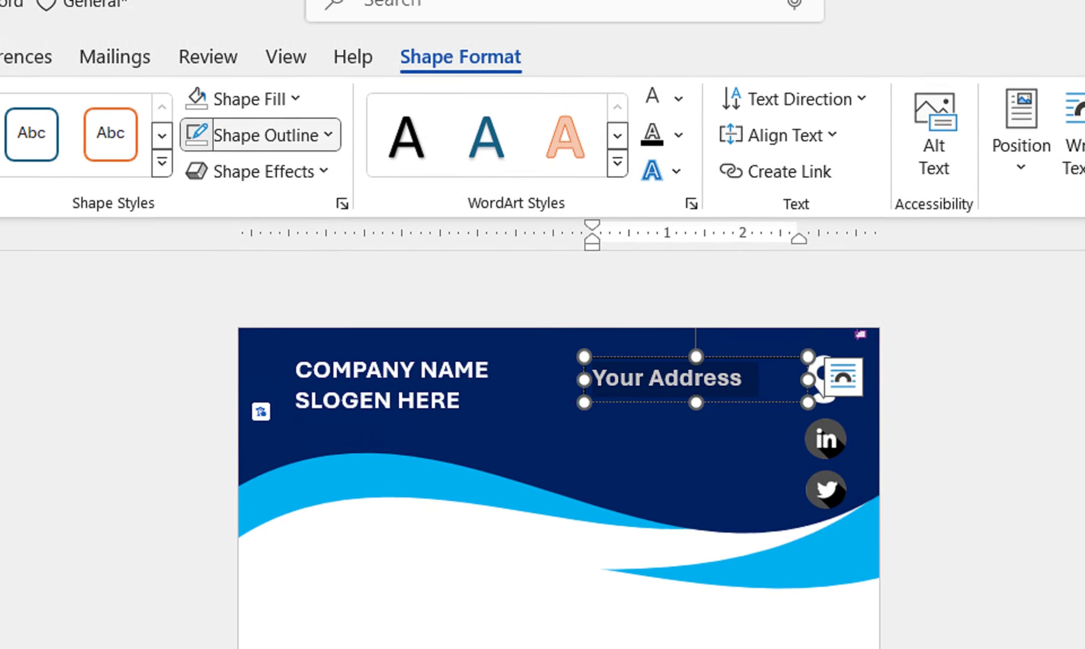
pyautogui.click(264, 67)
pyautogui.click(236, 548)
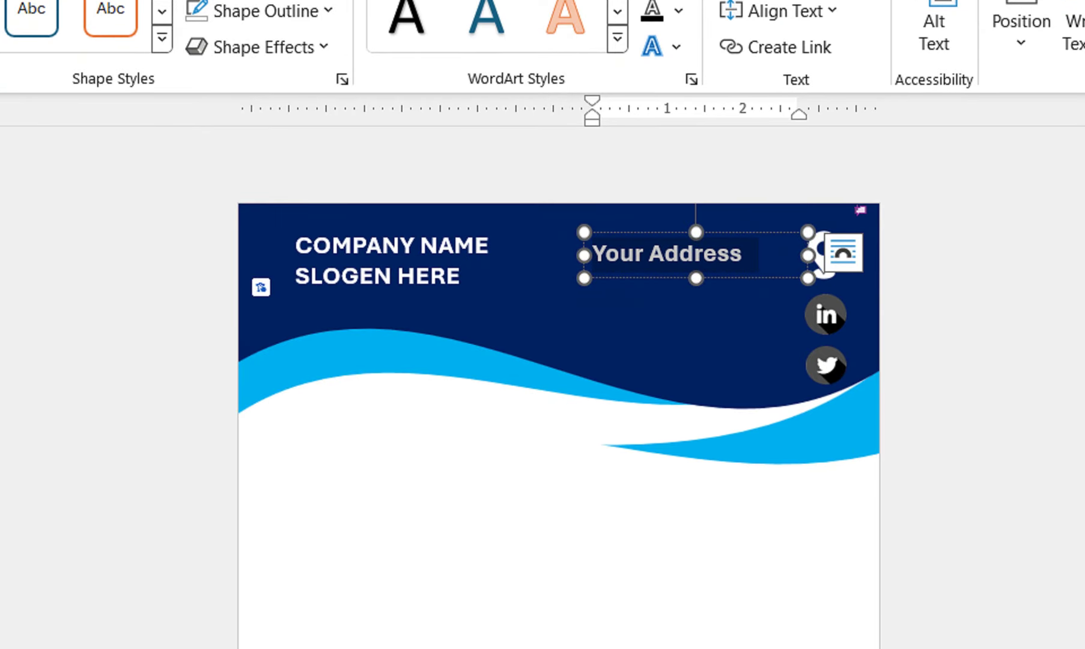
pyautogui.moveTo(636, 278); pyautogui.dragTo(688, 274)
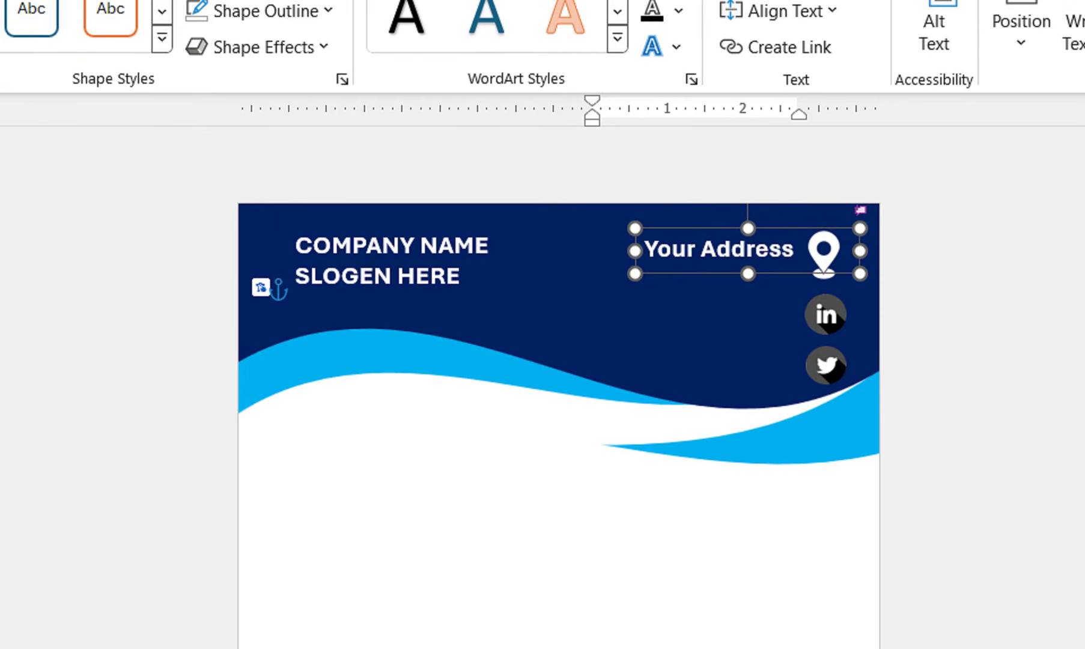
pyautogui.moveTo(747, 250)
pyautogui.mouseDown()
pyautogui.moveTo(748, 327)
pyautogui.moveTo(747, 312)
pyautogui.moveTo(644, 312)
pyautogui.mouseUp()
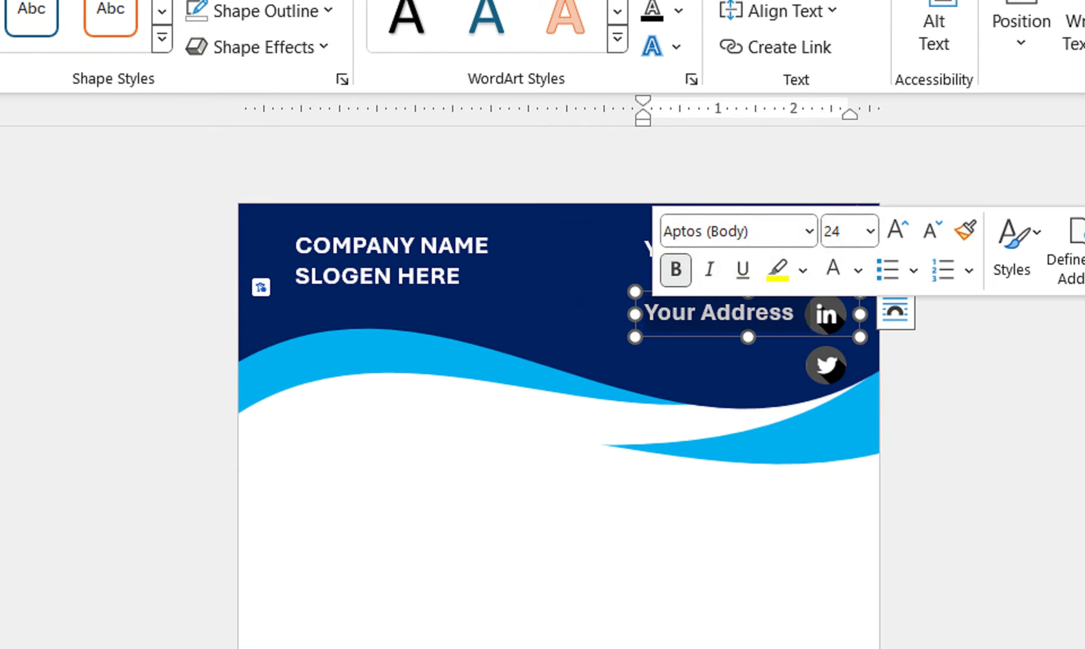
# Retype the copied label as 'LinkedIn ID', correct its spelling, and nudge it into place
pyautogui.write('Inde')
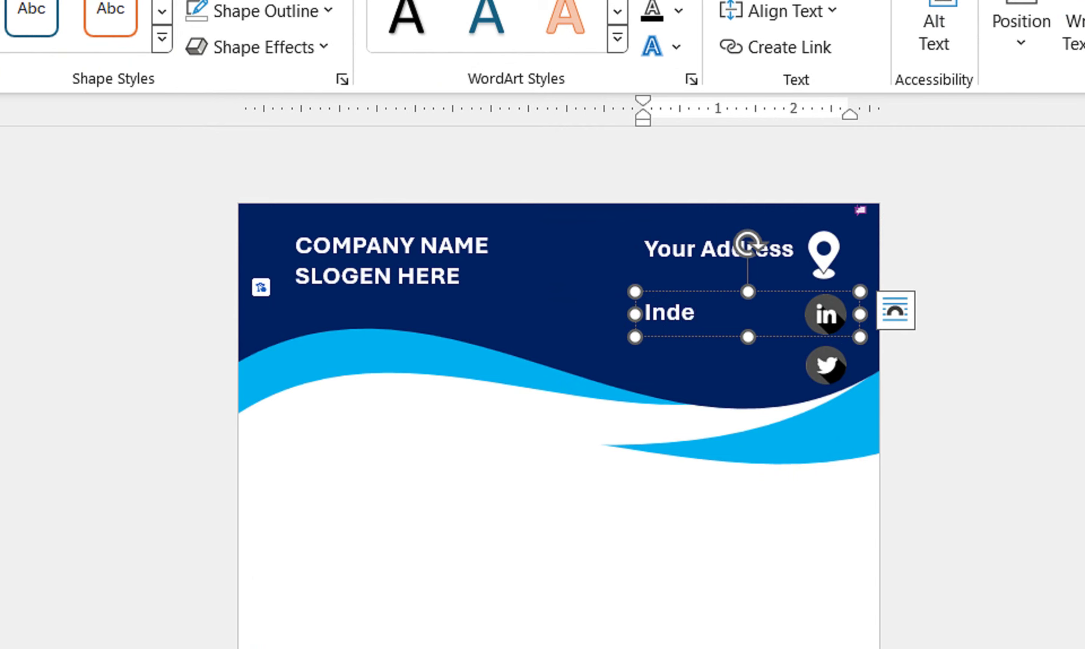
pyautogui.write('sign ID')
pyautogui.hotkey('ctrl', 'a')
pyautogui.write('Linkdin U')
pyautogui.press('BackSpace')
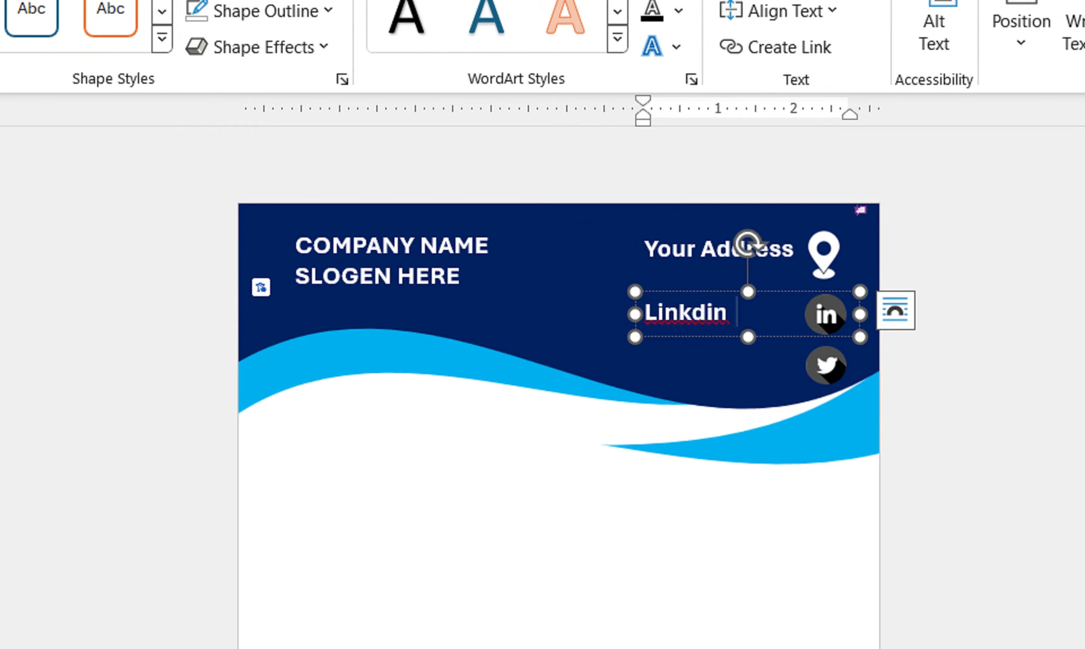
pyautogui.write('ID')
pyautogui.rightClick(663, 312)
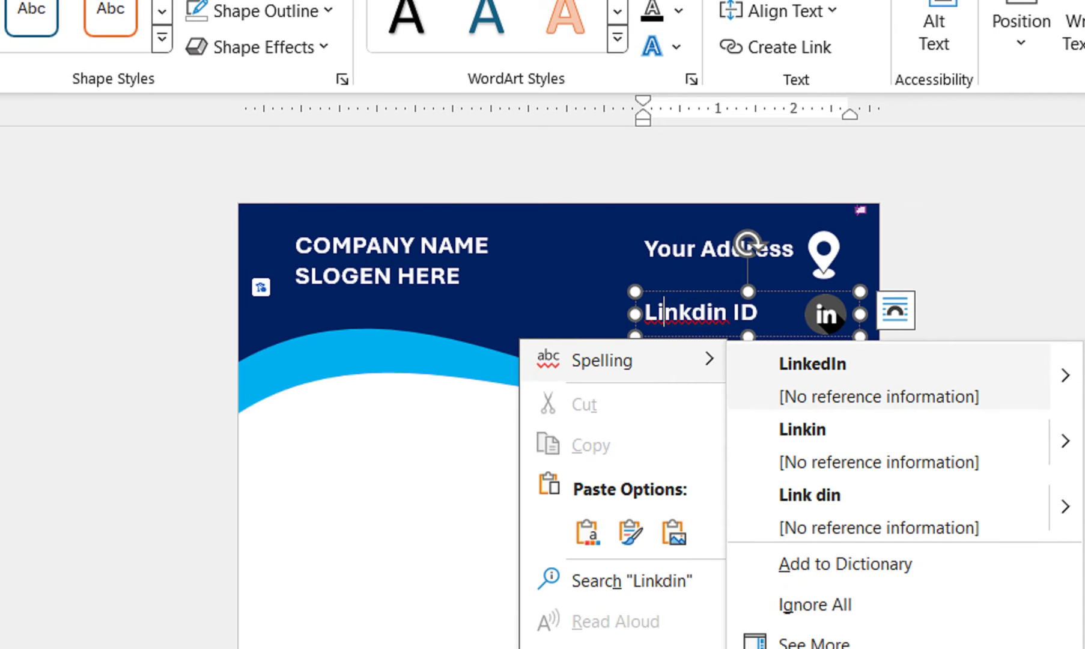
pyautogui.click(841, 370)
pyautogui.moveTo(691, 292); pyautogui.dragTo(703, 290)
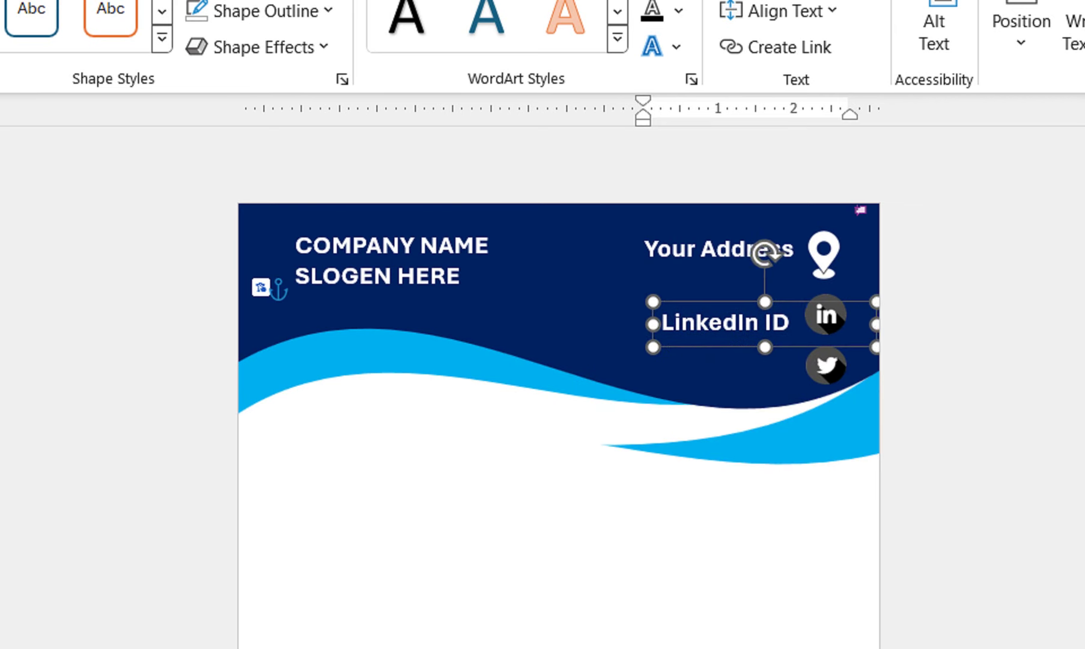
pyautogui.press('Up')
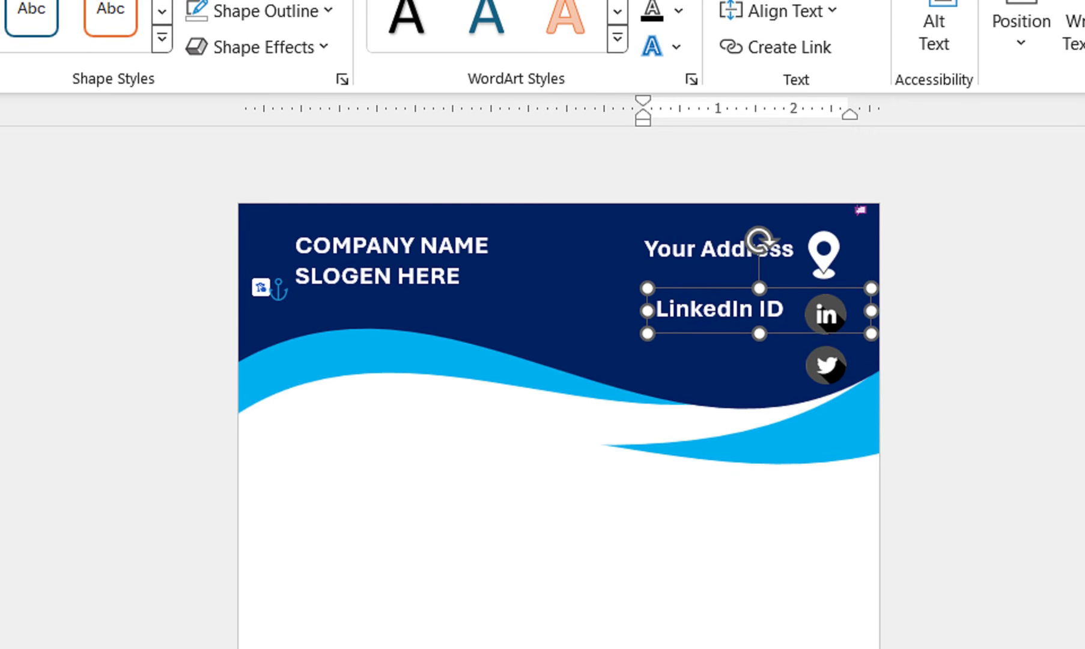
# Copy the label beside the Twitter icon, change it to 'Twitter', and align it
pyautogui.moveTo(709, 288); pyautogui.dragTo(709, 342)
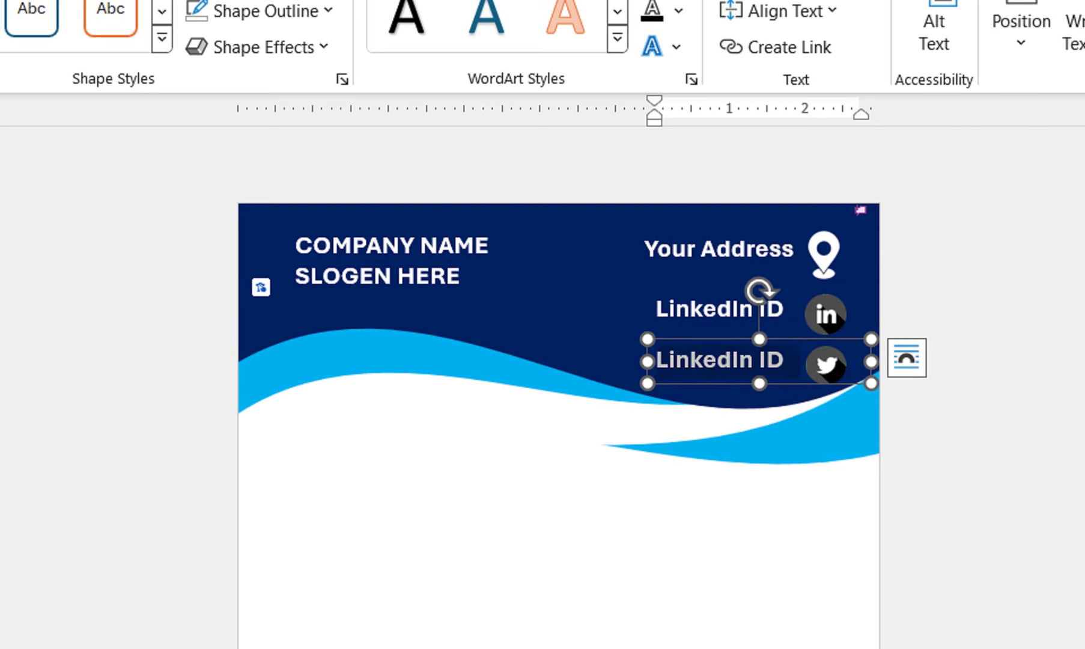
pyautogui.write('Twi')
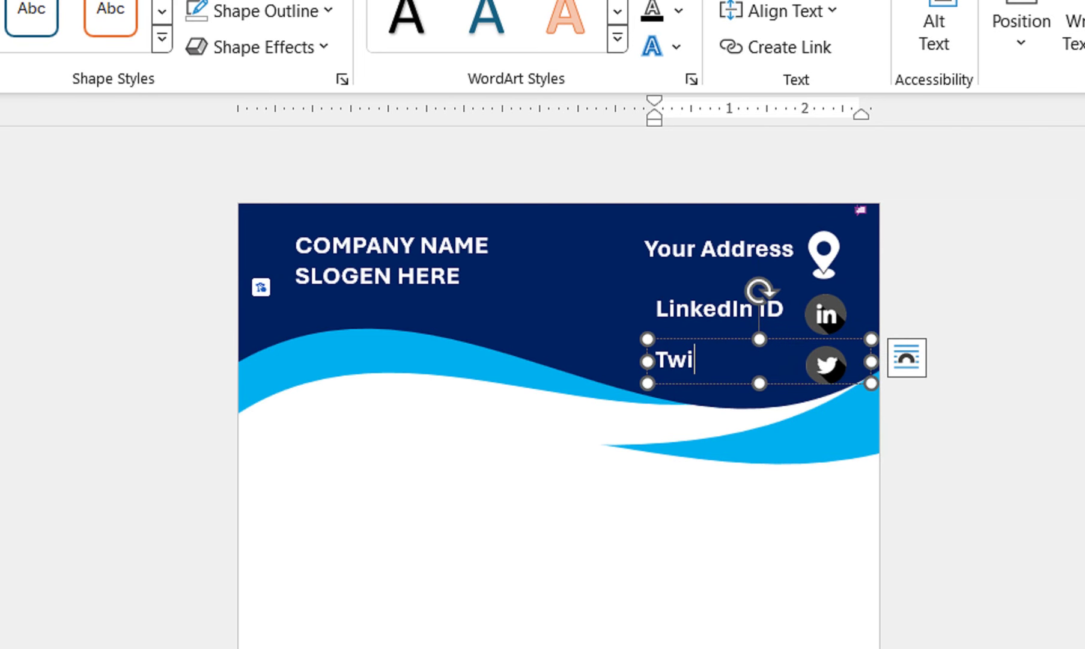
pyautogui.write('tter')
pyautogui.moveTo(703, 339); pyautogui.dragTo(714, 338)
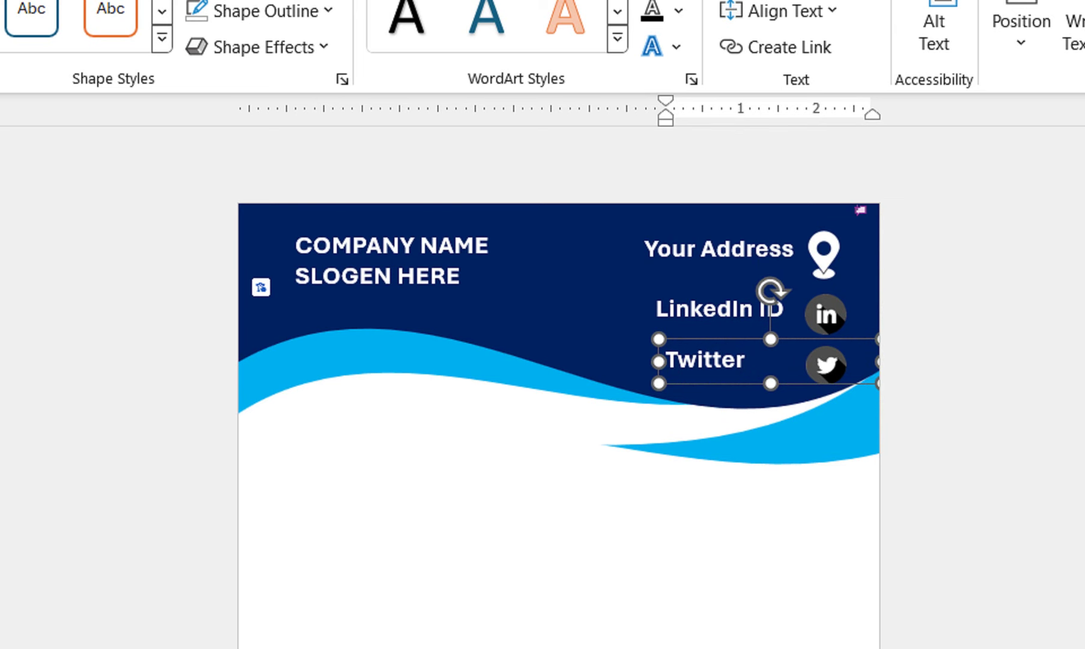
# Nudge the 'Your Address' label down and right into line with its location-pin icon
pyautogui.click(748, 249)
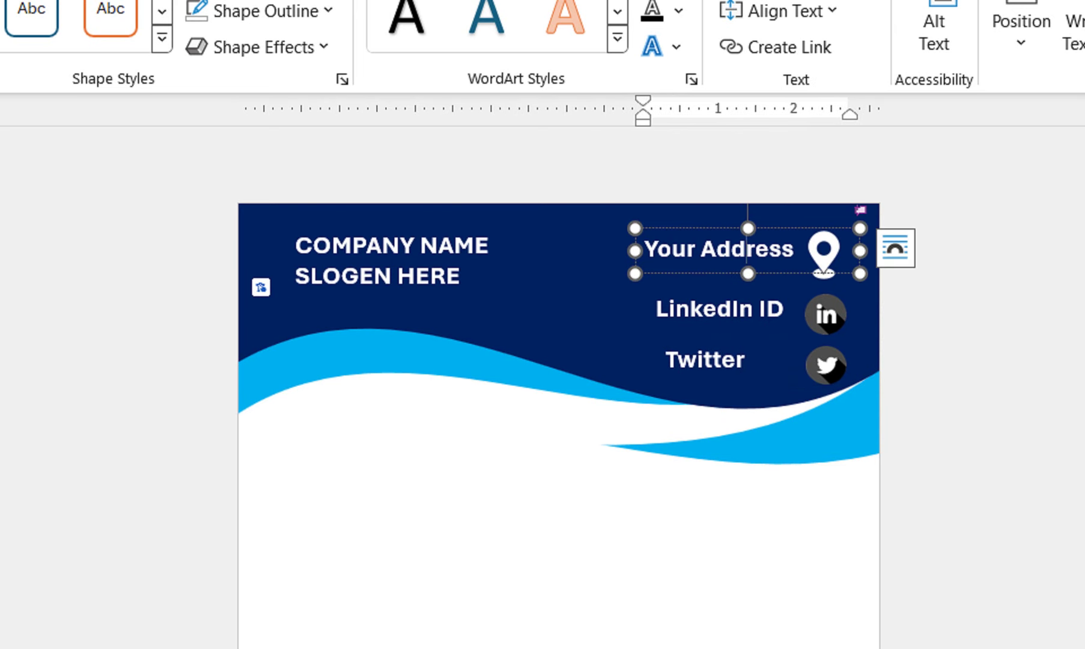
pyautogui.press('Down')
pyautogui.press('Down')
pyautogui.press('Down')
pyautogui.press('Down')
pyautogui.press('Down')
pyautogui.press('Down')
pyautogui.press('Down')
pyautogui.press('Down')
pyautogui.write('1')
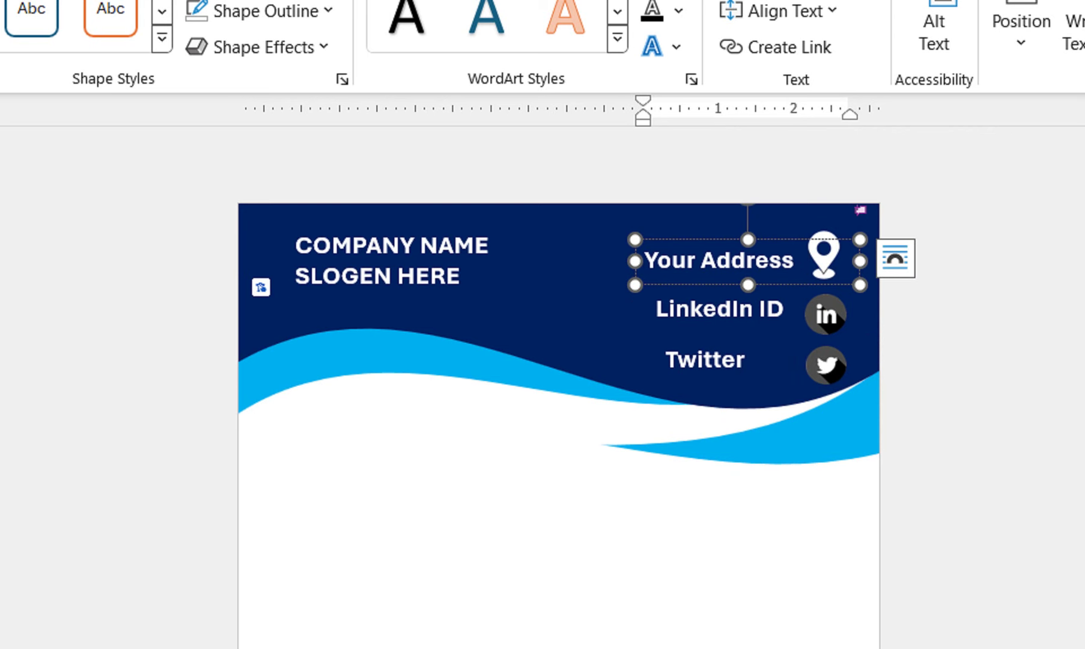
pyautogui.press('Right')
pyautogui.press('Right')
pyautogui.press('Right')
pyautogui.press('Right')
pyautogui.press('Right')
pyautogui.press('Right')
pyautogui.press('Right')
pyautogui.press('Down')
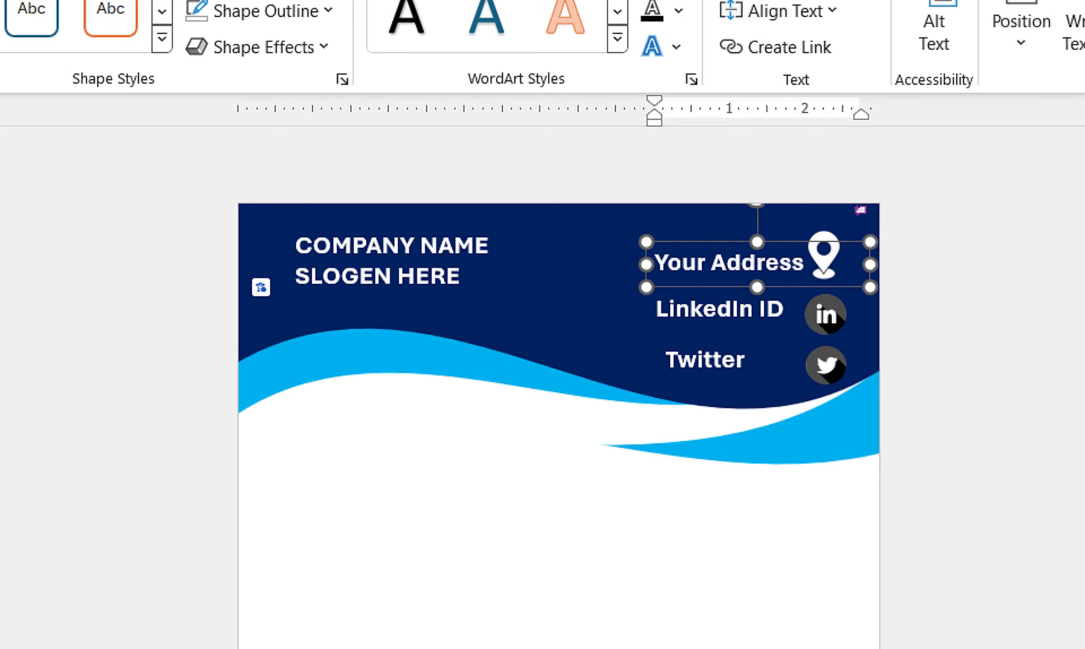
pyautogui.scroll(-3, 559, 325)
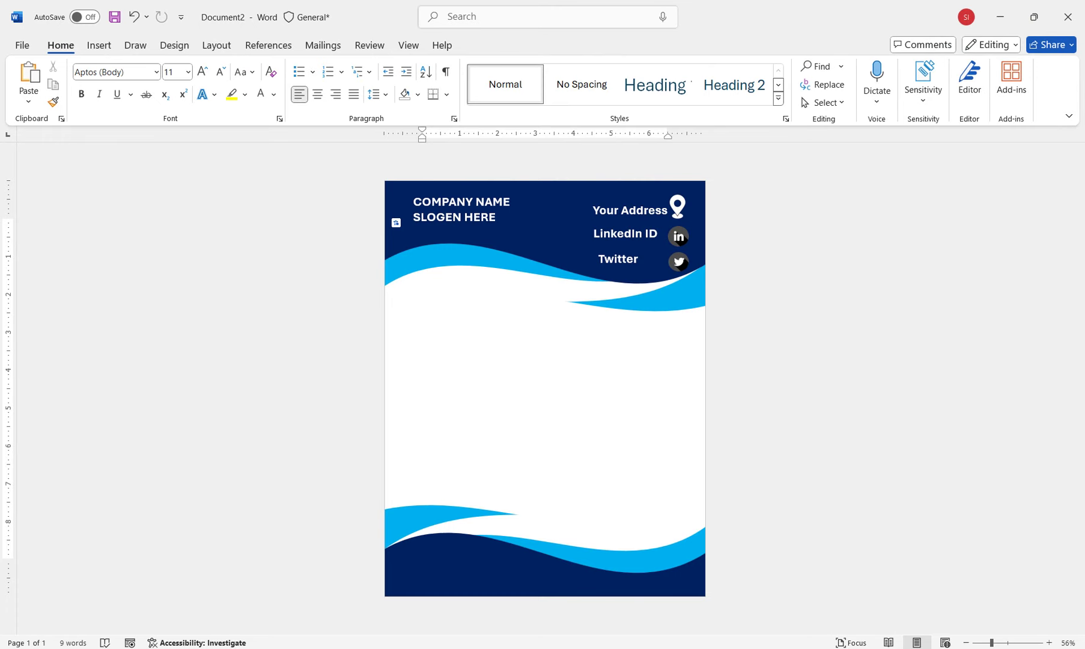
pyautogui.hotkey('alt', 'f')
pyautogui.press('p')
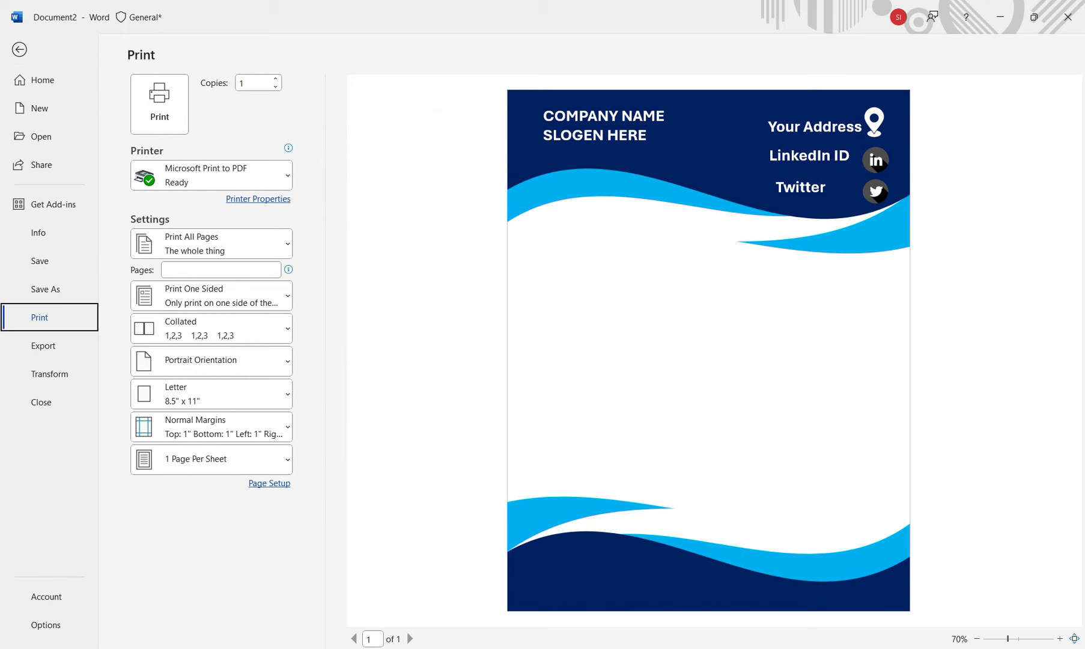
pyautogui.press('Escape')
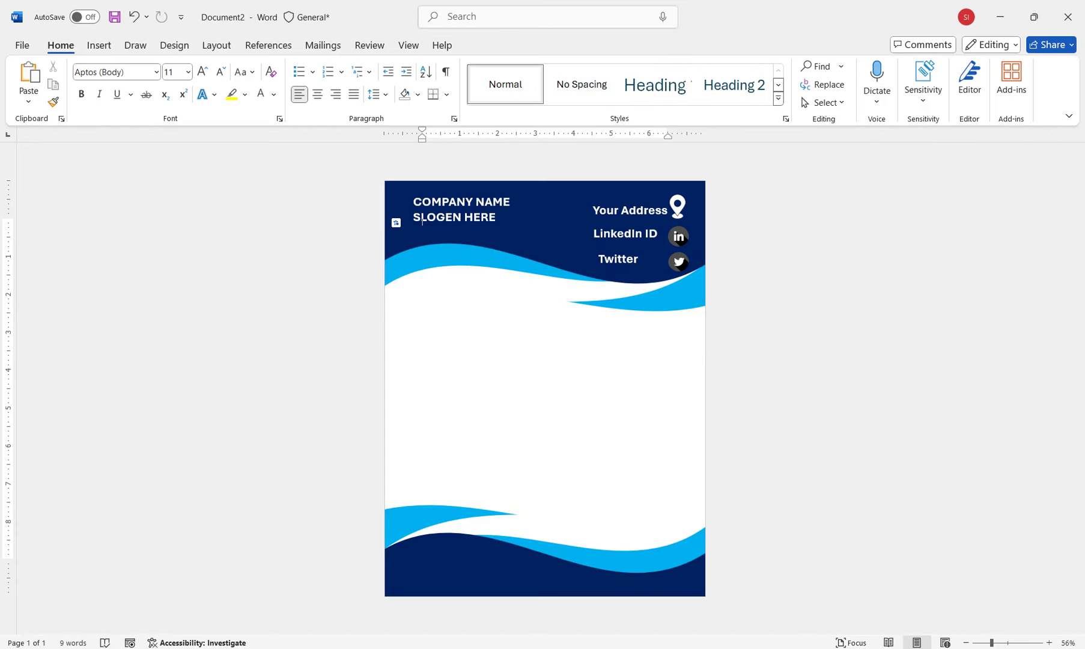
# Under Design > Watermark > Custom Watermark, choose Picture watermark and begin selecting the picture
pyautogui.click(98, 45)
pyautogui.click(135, 45)
pyautogui.click(174, 45)
pyautogui.click(917, 89)
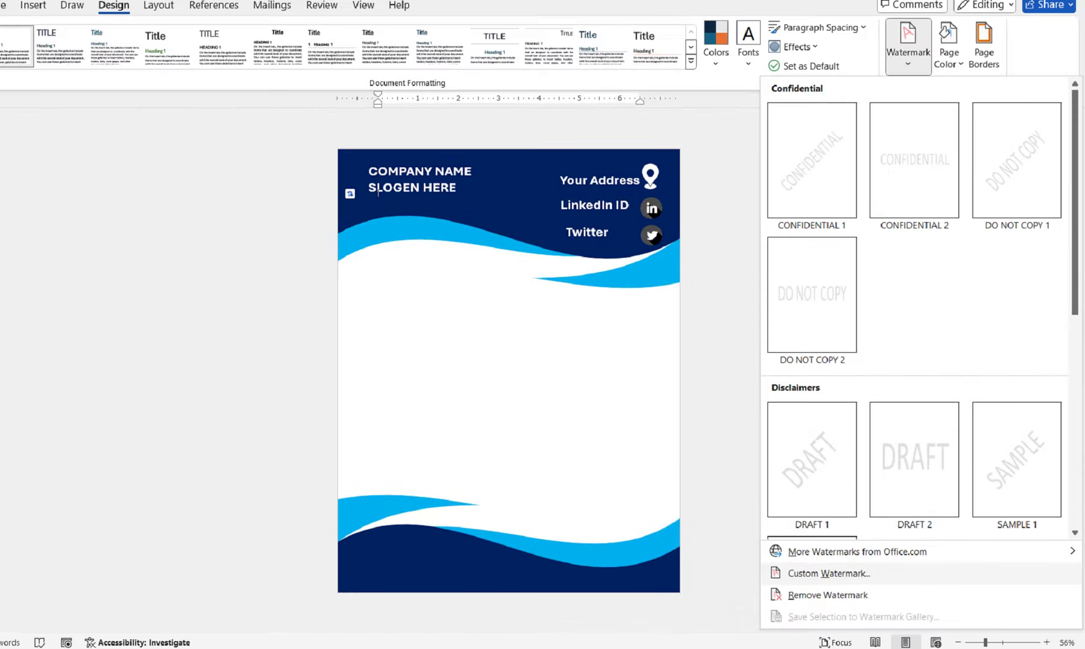
pyautogui.click(816, 571)
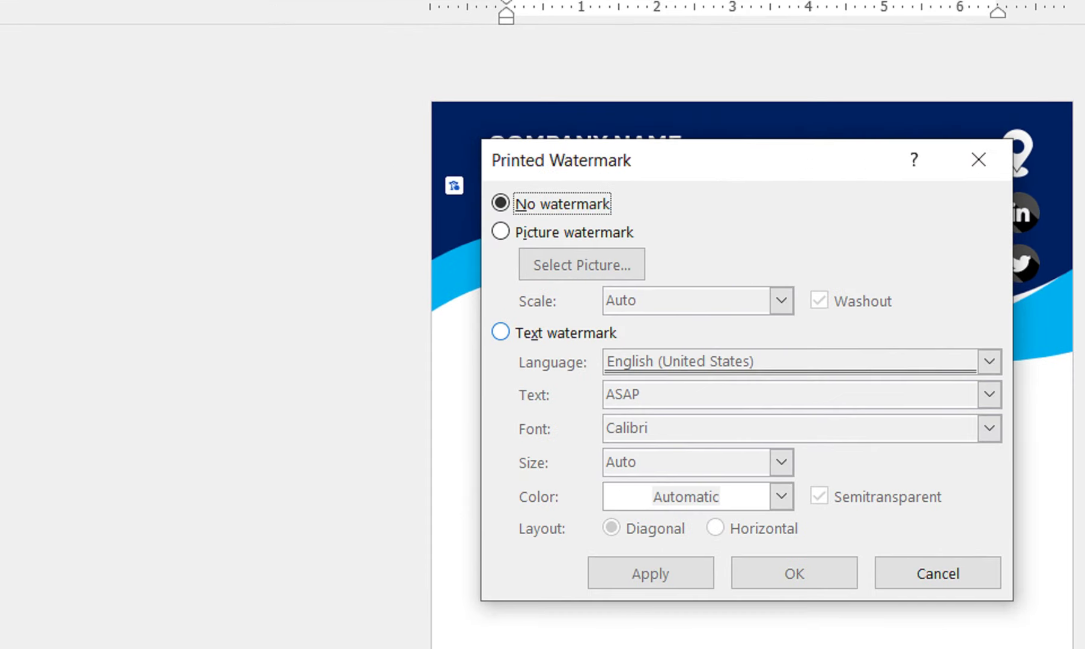
pyautogui.click(419, 295)
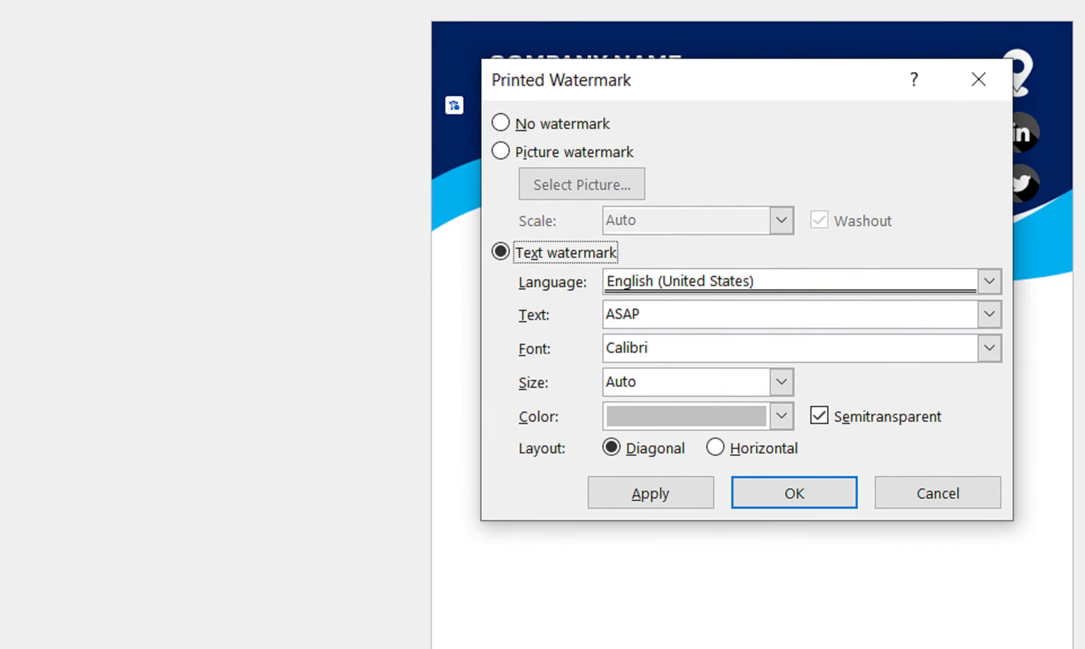
pyautogui.click(501, 168)
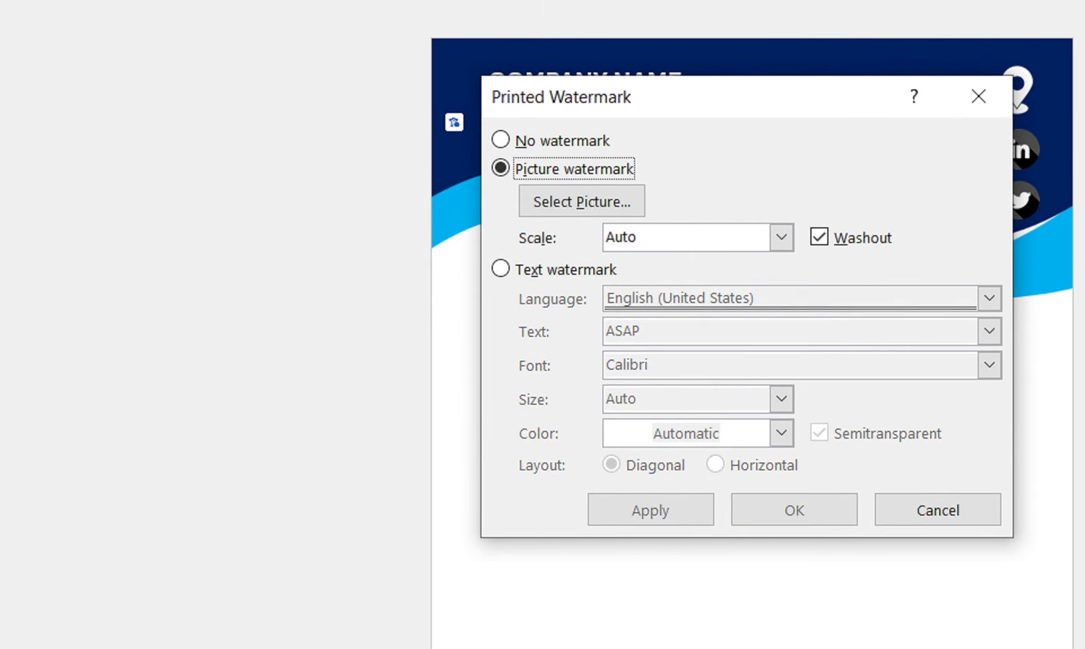
pyautogui.click(581, 202)
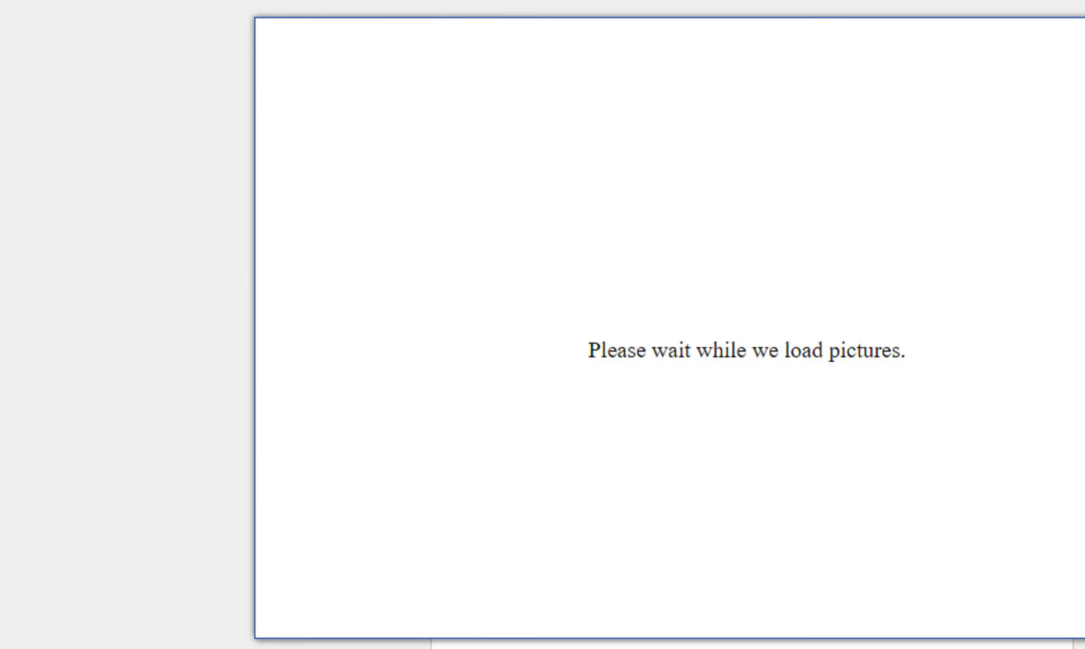
# Insert DPS-logo from file as the watermark picture and apply it washed out
pyautogui.click(470, 181)
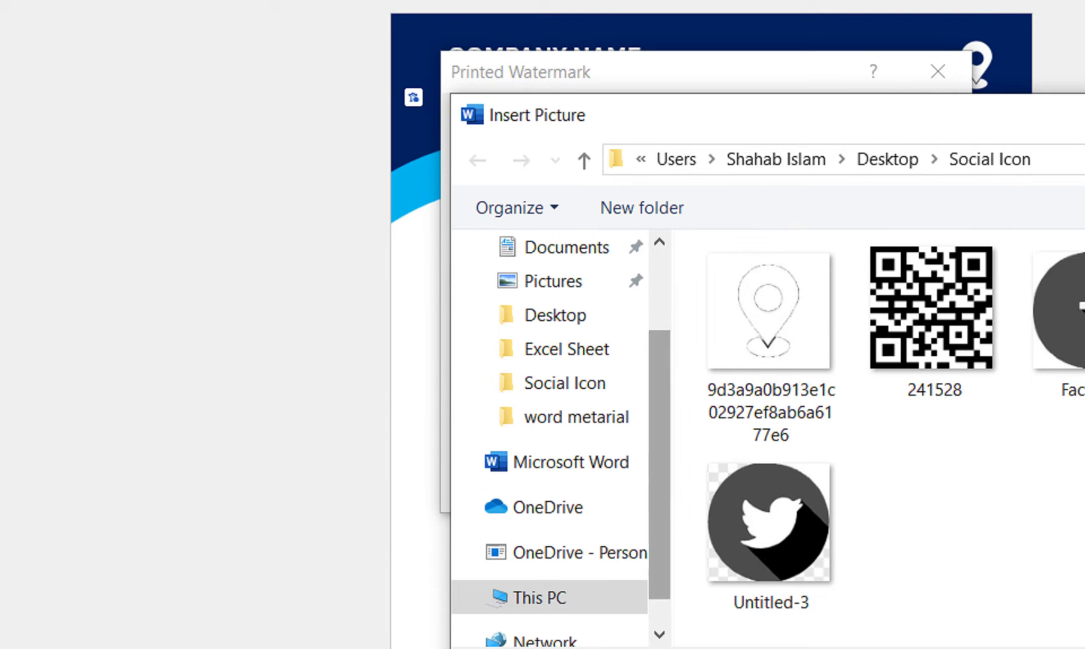
pyautogui.scroll(-1, 550, 421)
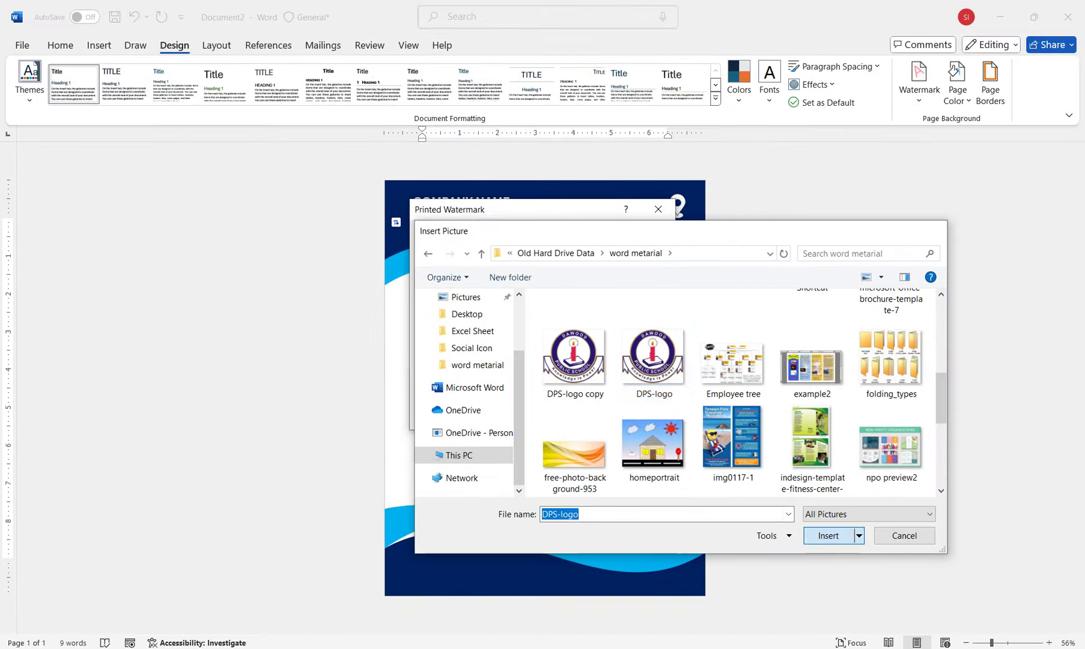
pyautogui.click(834, 536)
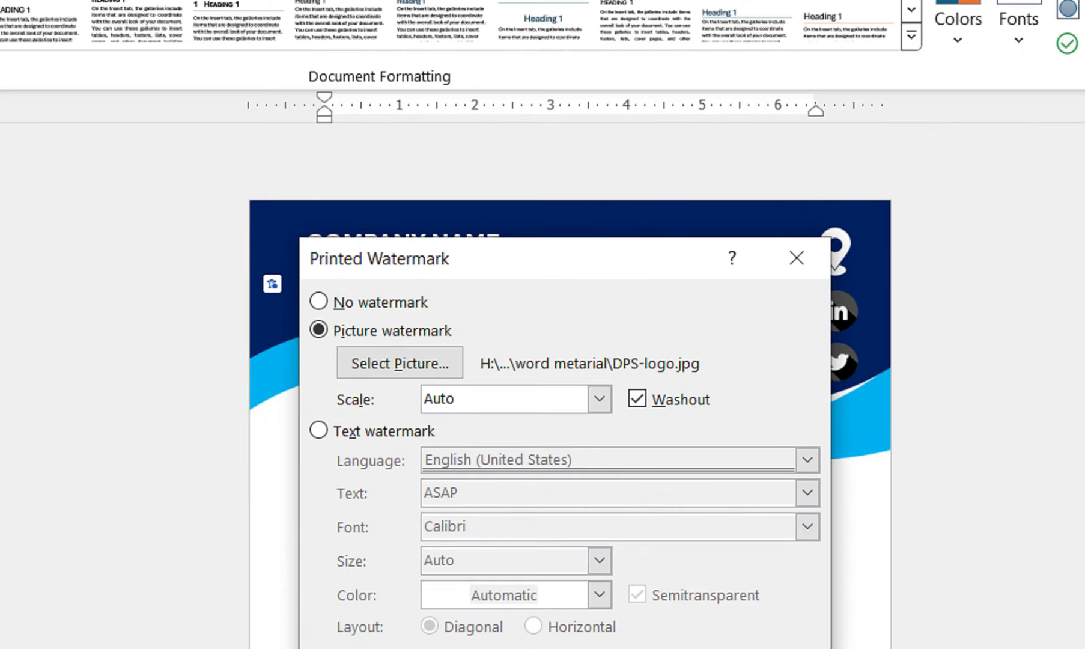
pyautogui.moveTo(511, 209); pyautogui.dragTo(705, 157)
pyautogui.click(795, 561)
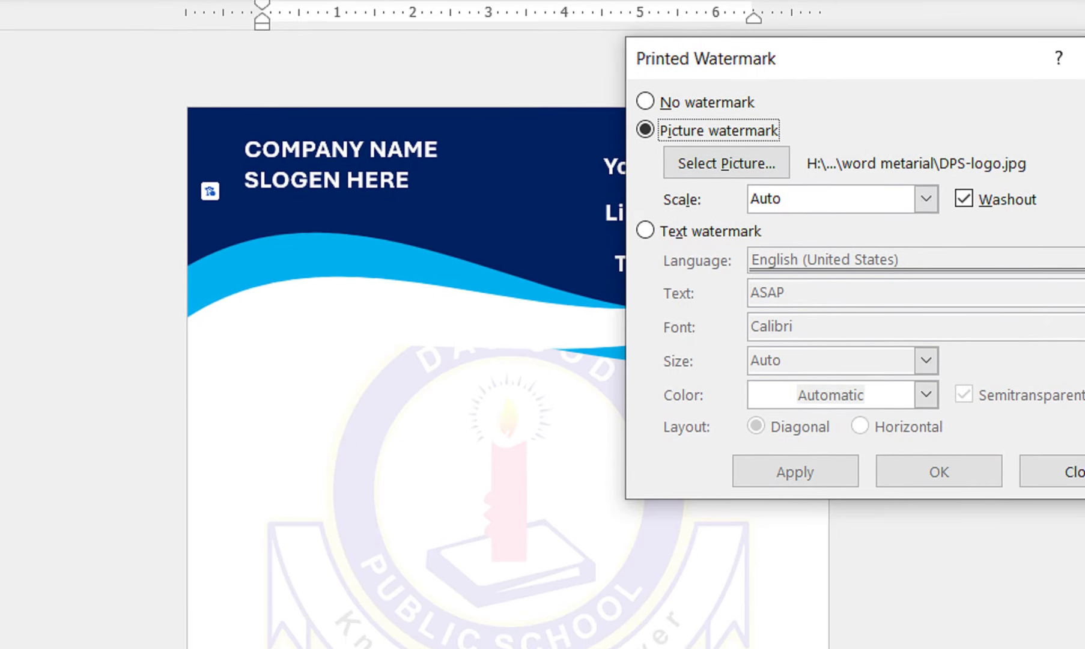
# Turn off Washout and change the watermark scale to 100%, then 50%
pyautogui.hotkey('alt', 'w')
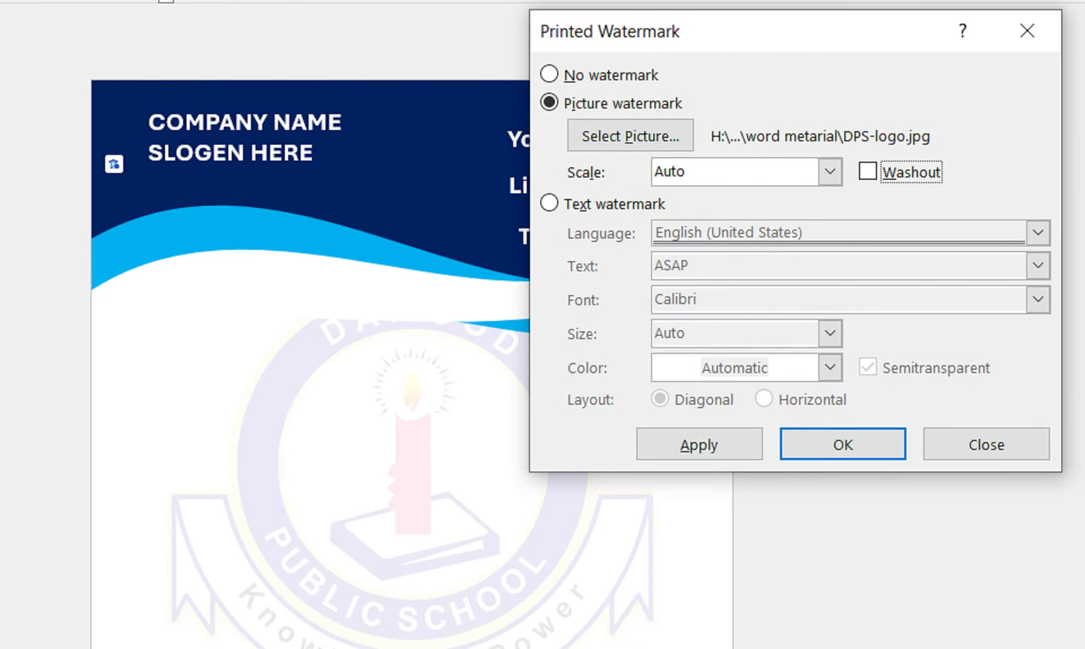
pyautogui.hotkey('alt', 'a')
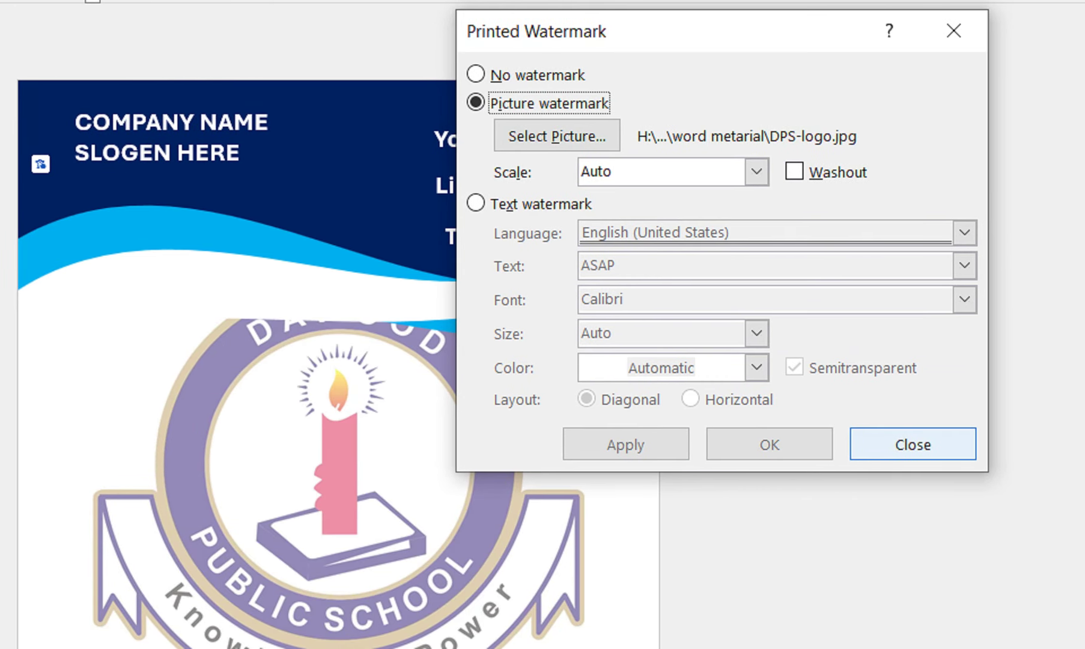
pyautogui.click(756, 171)
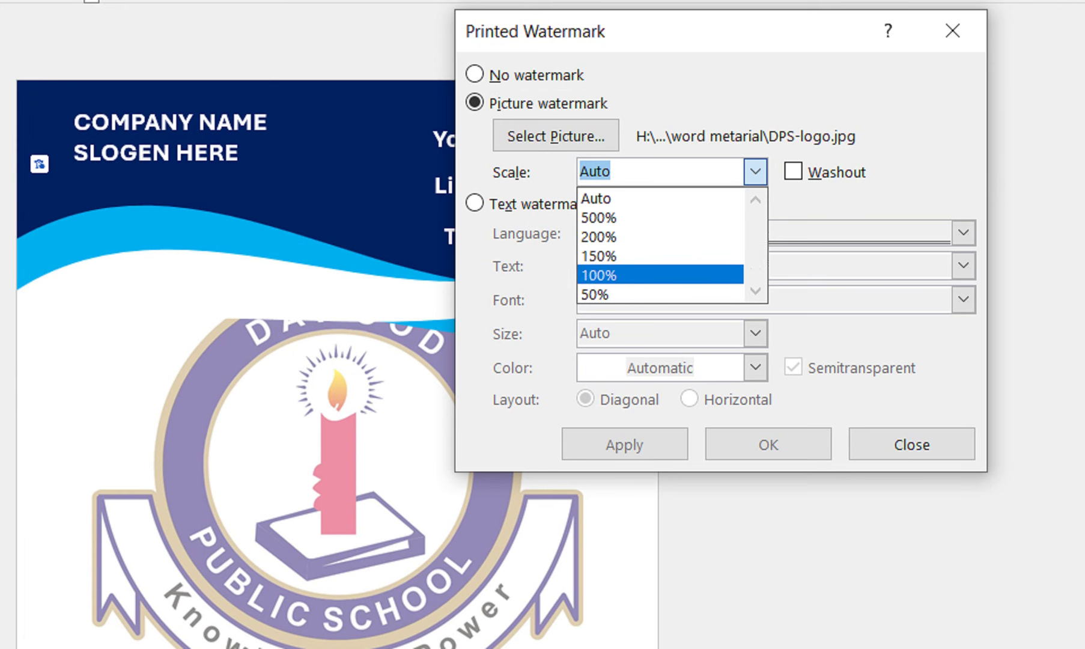
pyautogui.click(599, 274)
pyautogui.click(624, 445)
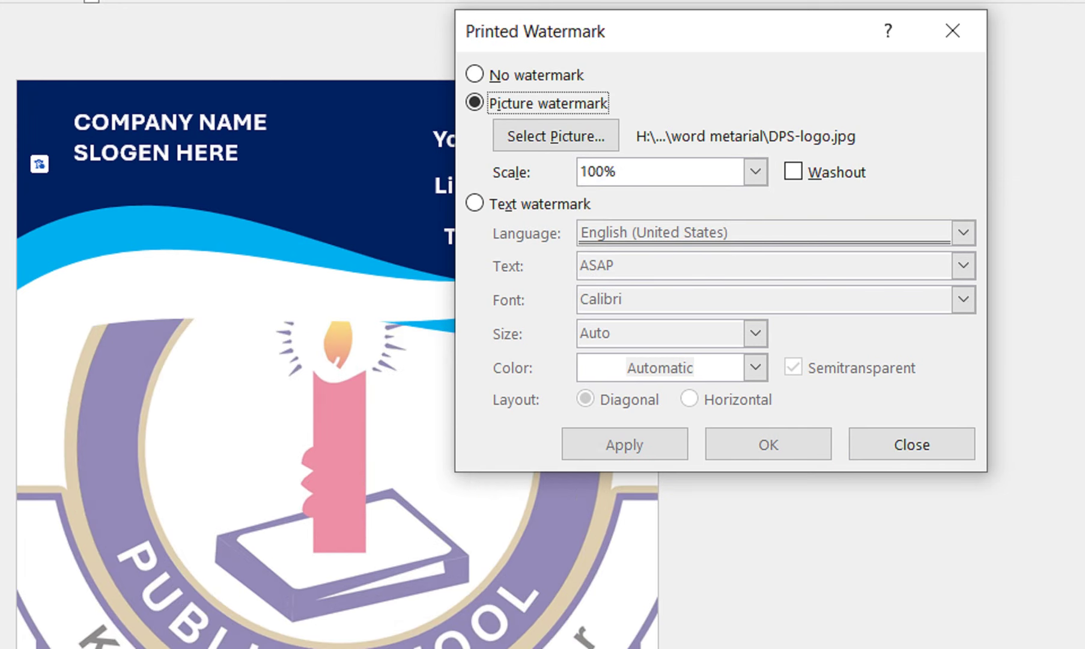
pyautogui.click(730, 172)
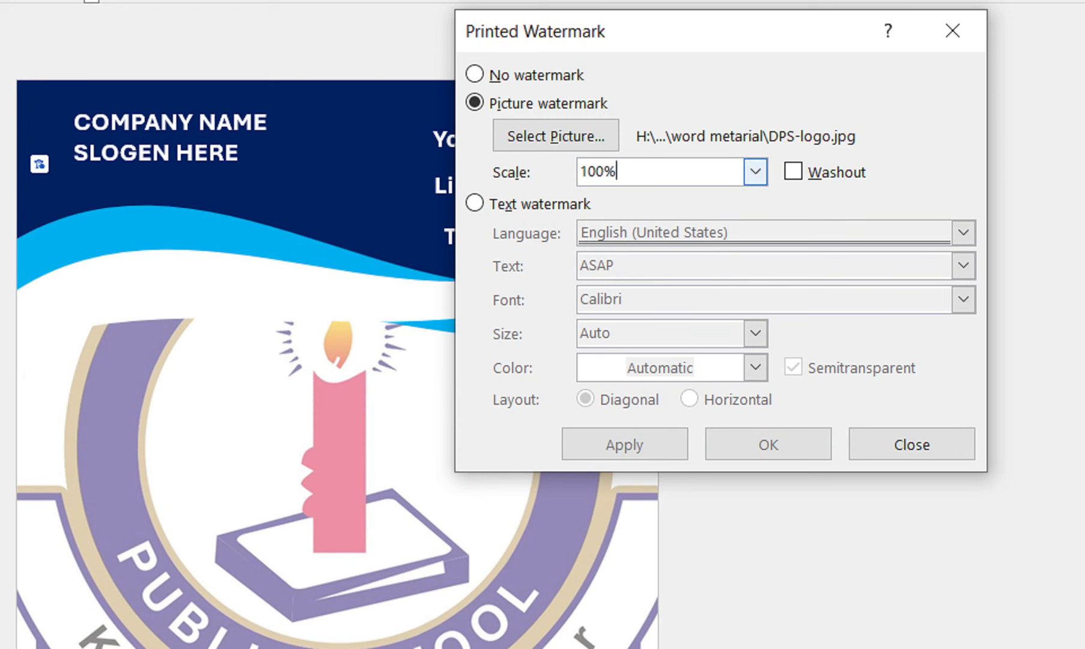
pyautogui.click(755, 172)
pyautogui.click(595, 294)
pyautogui.click(624, 445)
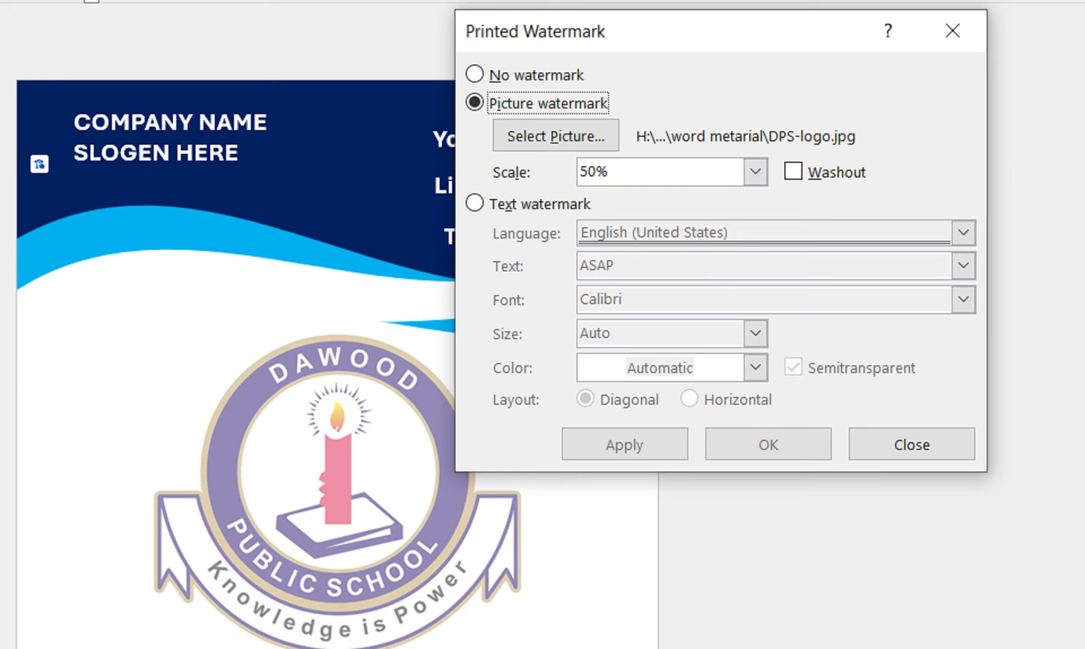
# Toggle Washout on and back off, apply, and confirm with OK
pyautogui.click(793, 172)
pyautogui.click(624, 445)
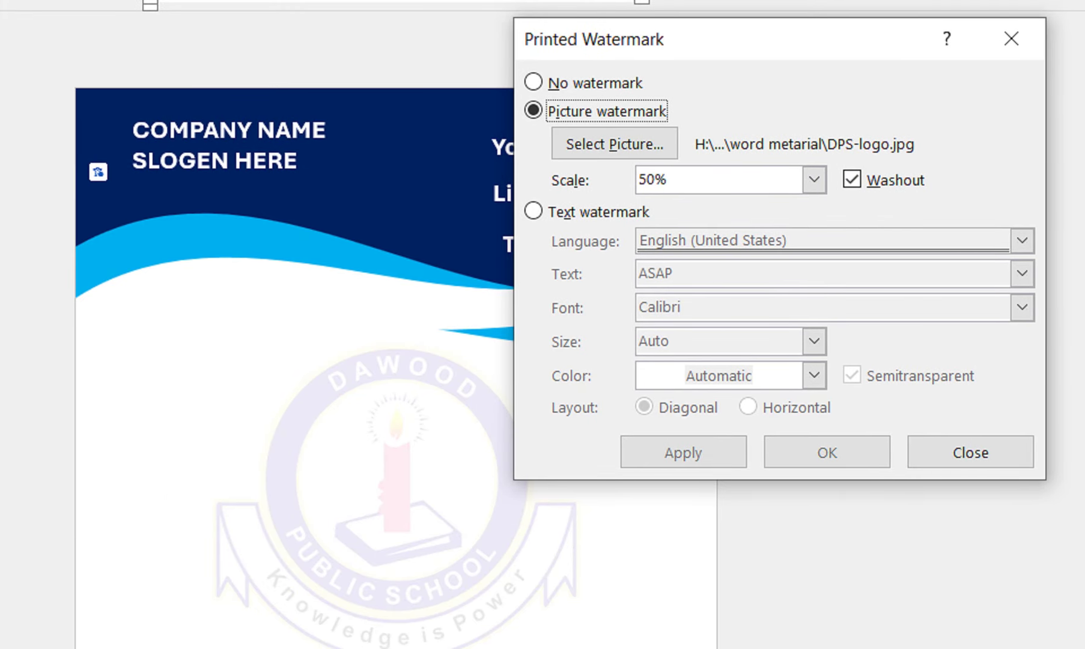
pyautogui.click(852, 179)
pyautogui.click(668, 452)
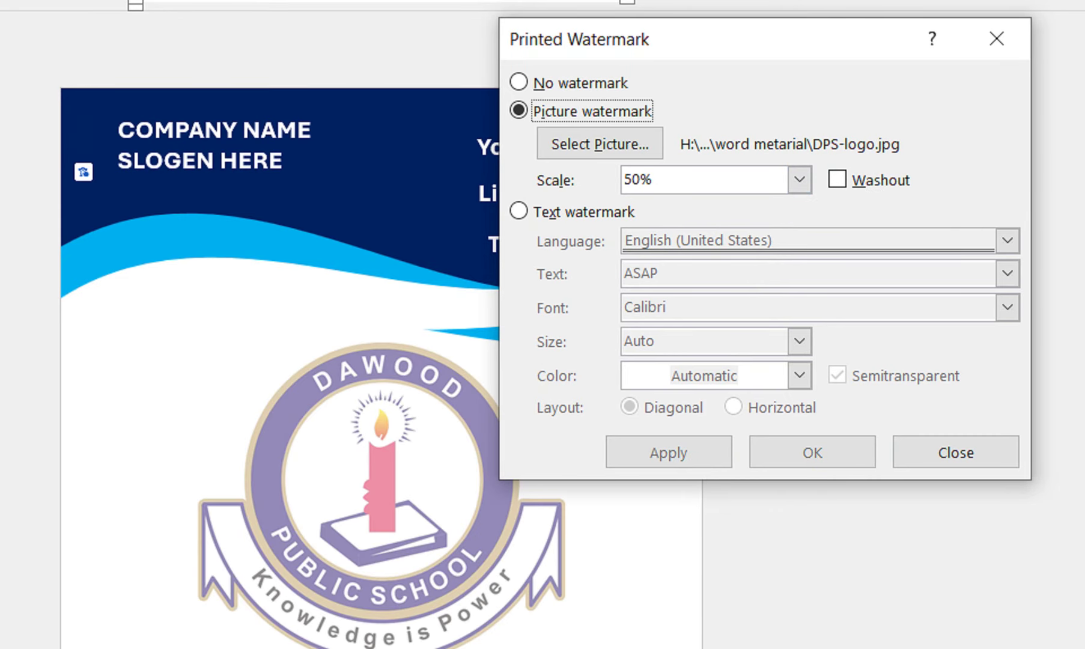
pyautogui.click(955, 452)
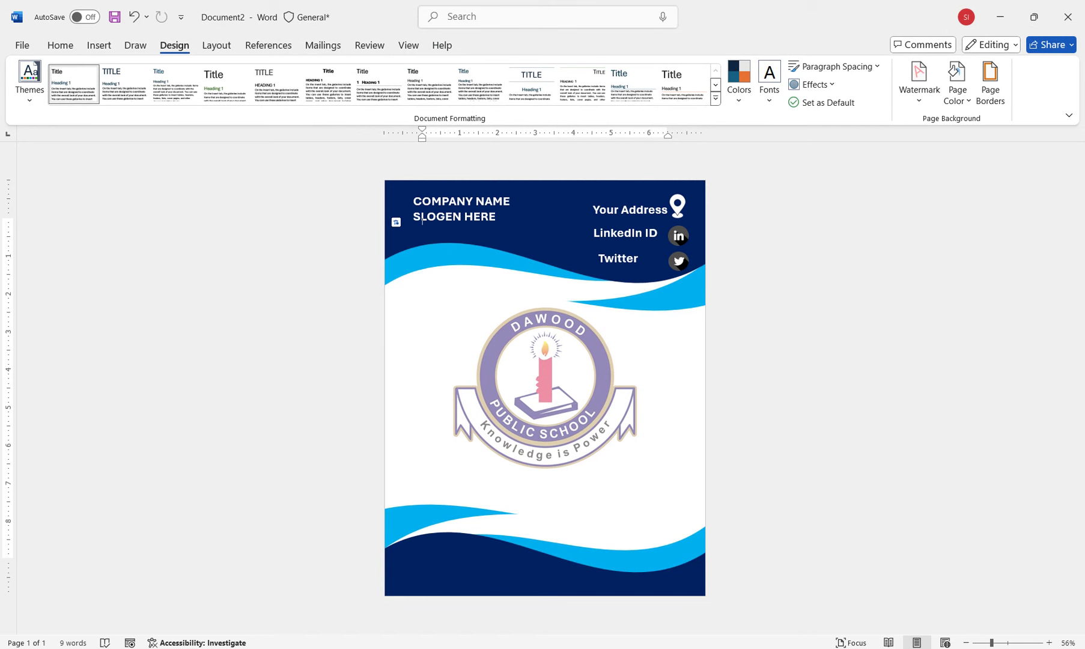
# Enlarge the COMPANY NAME text two sizes and shrink the SLOGEN HERE line one size
pyautogui.click(476, 200)
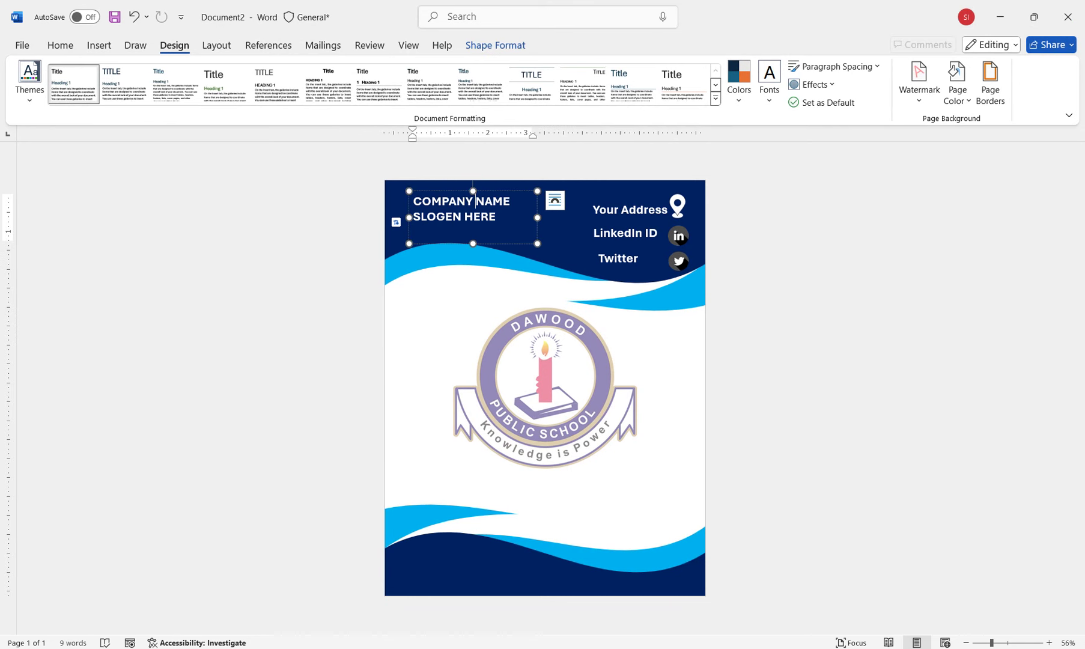
pyautogui.click(402, 223)
pyautogui.click(555, 200)
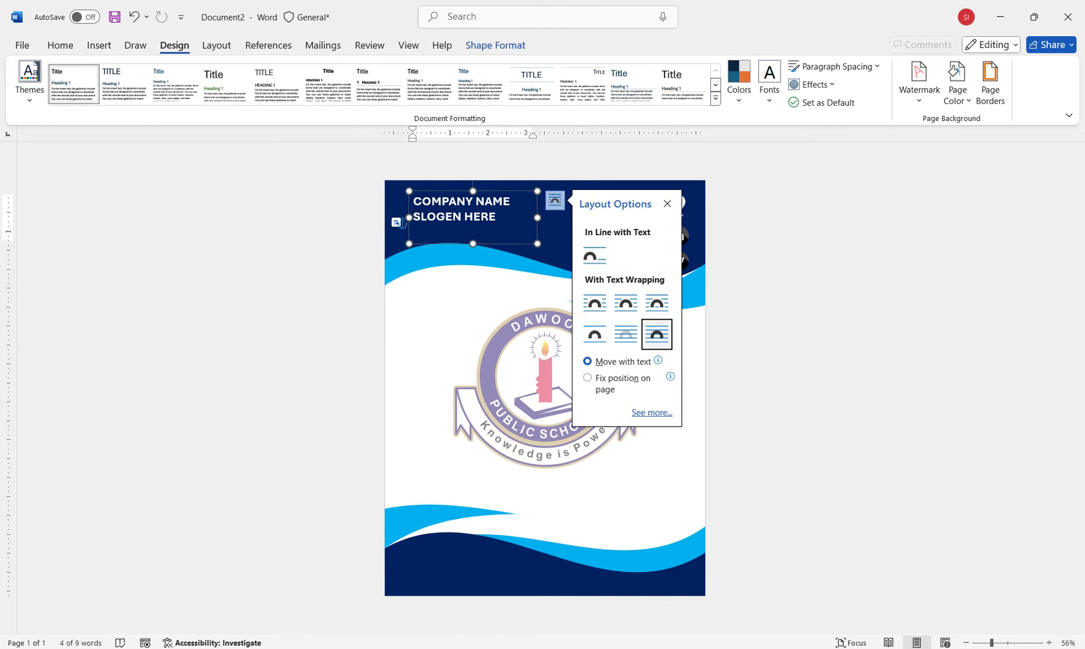
pyautogui.hotkey('ctrl', 'shift', '.')
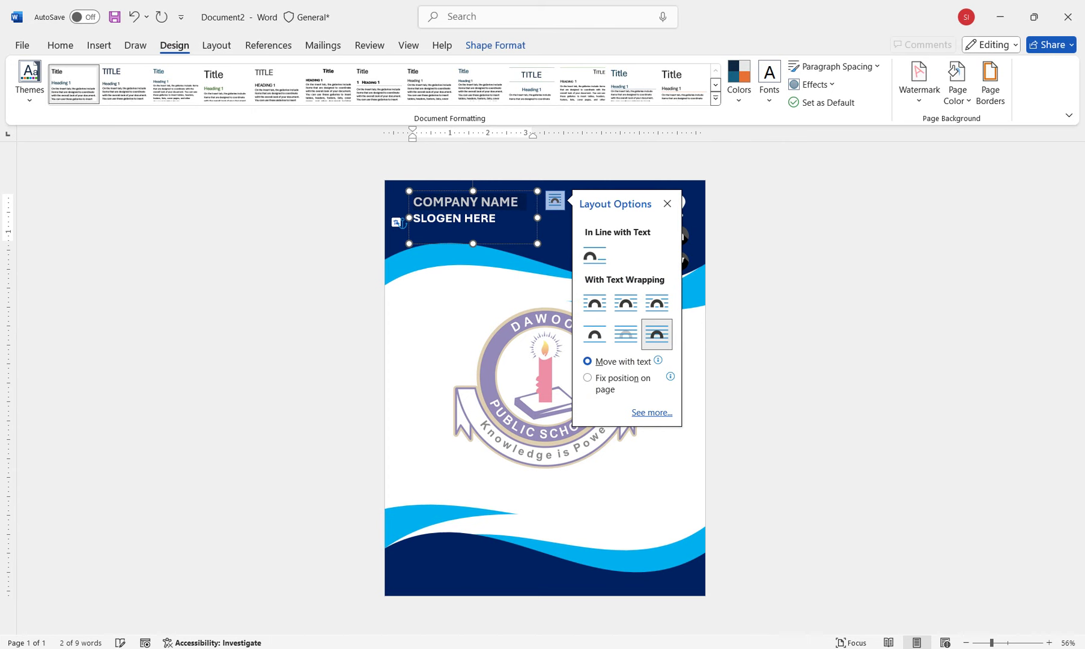
pyautogui.hotkey('ctrl', 'shift', '.')
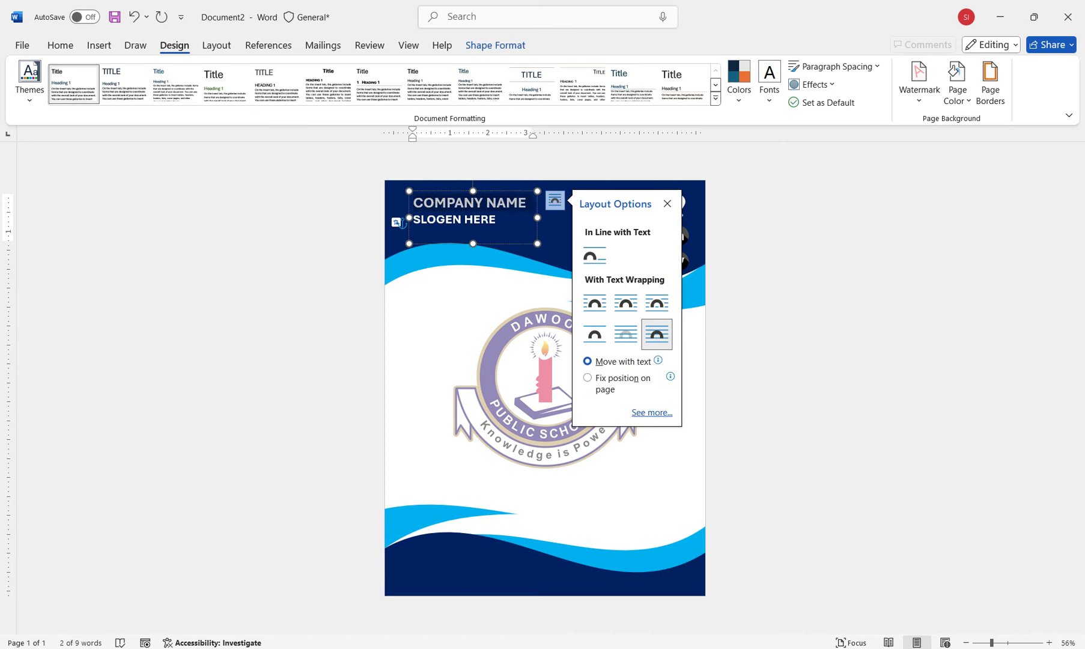
pyautogui.moveTo(498, 219); pyautogui.dragTo(414, 219)
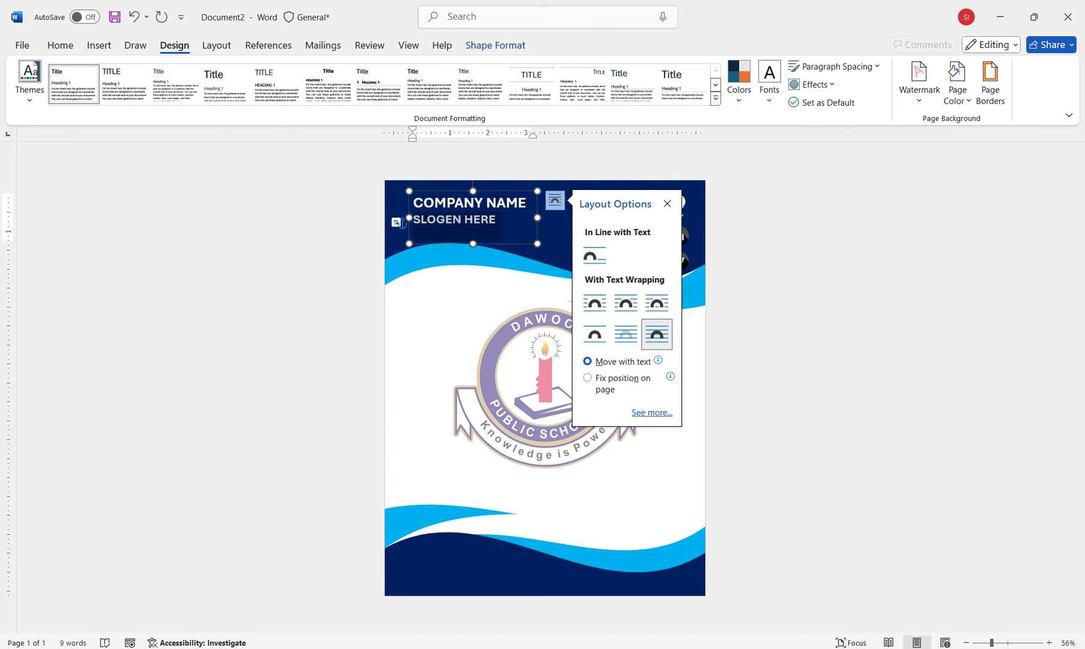
pyautogui.hotkey('ctrl', 'shift', ',')
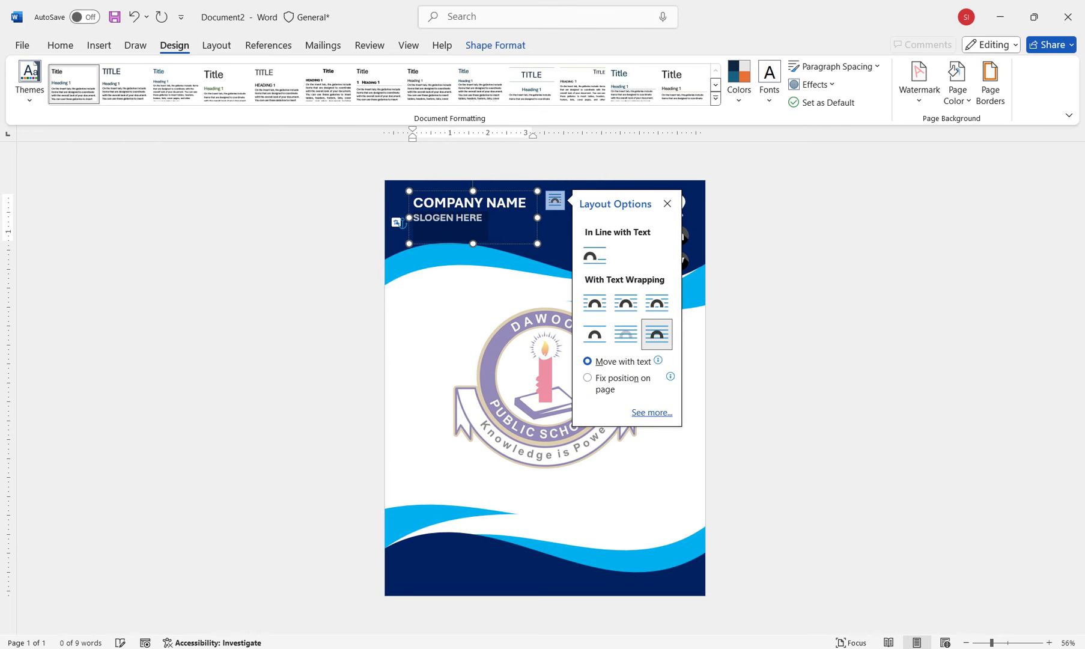
pyautogui.click(423, 221)
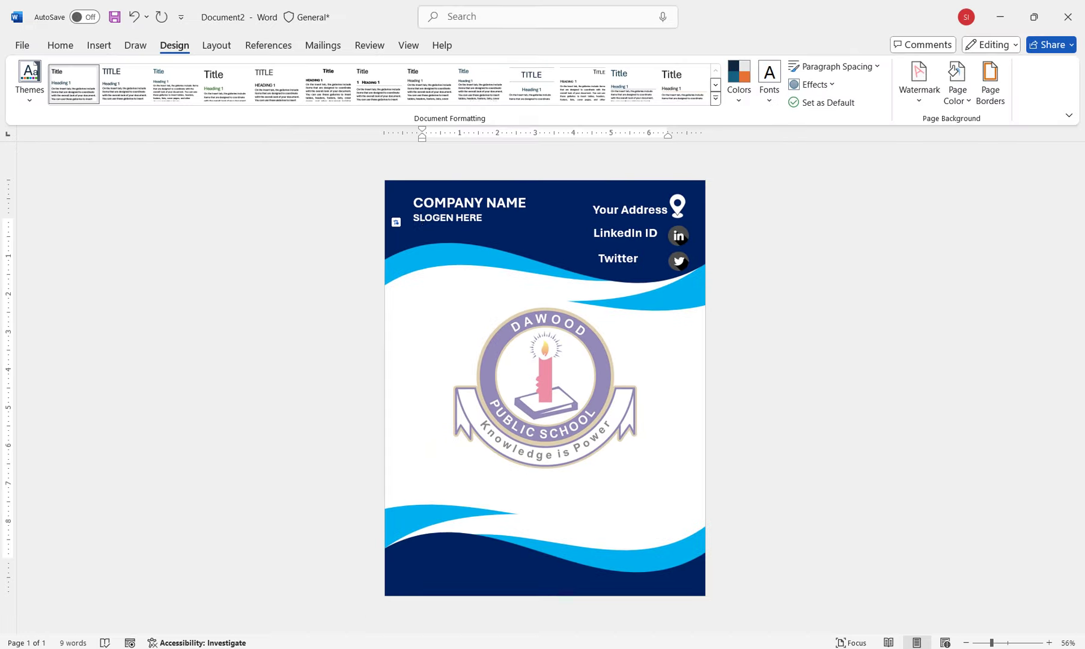
# Reopen the header, move the school-logo watermark lower, shrink it slightly from a corner, and nudge it right
pyautogui.click(99, 45)
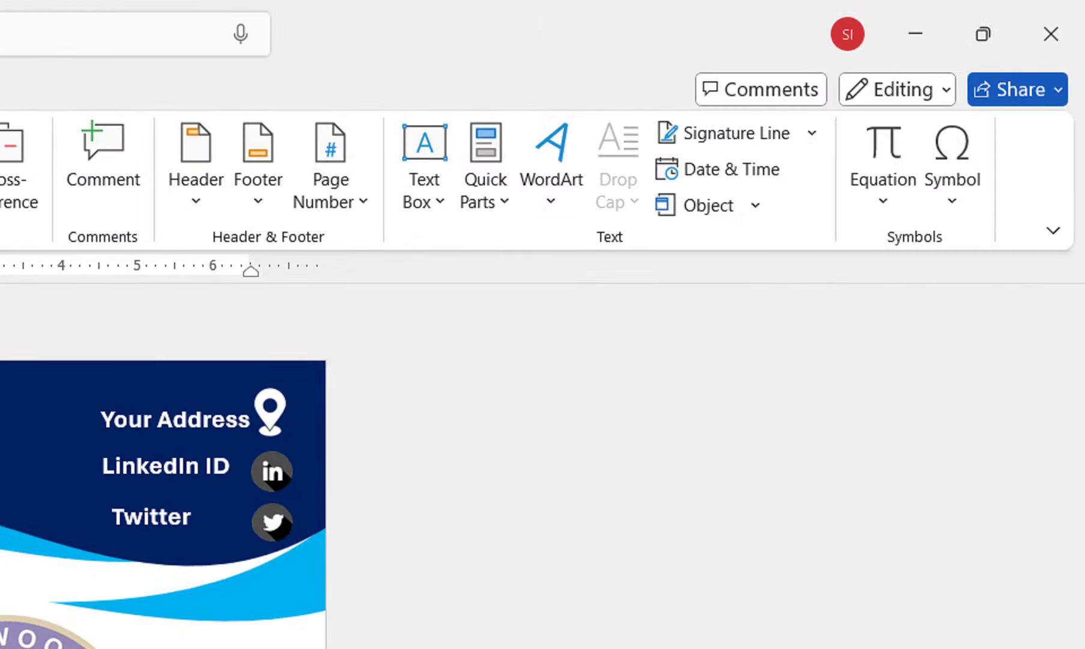
pyautogui.click(196, 150)
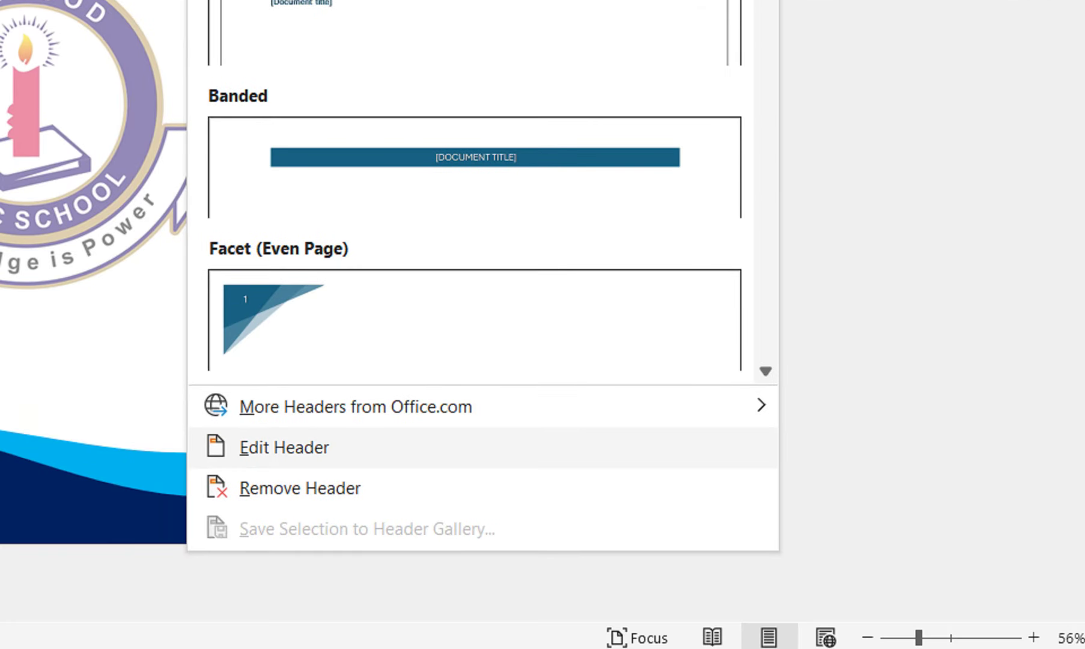
pyautogui.click(284, 447)
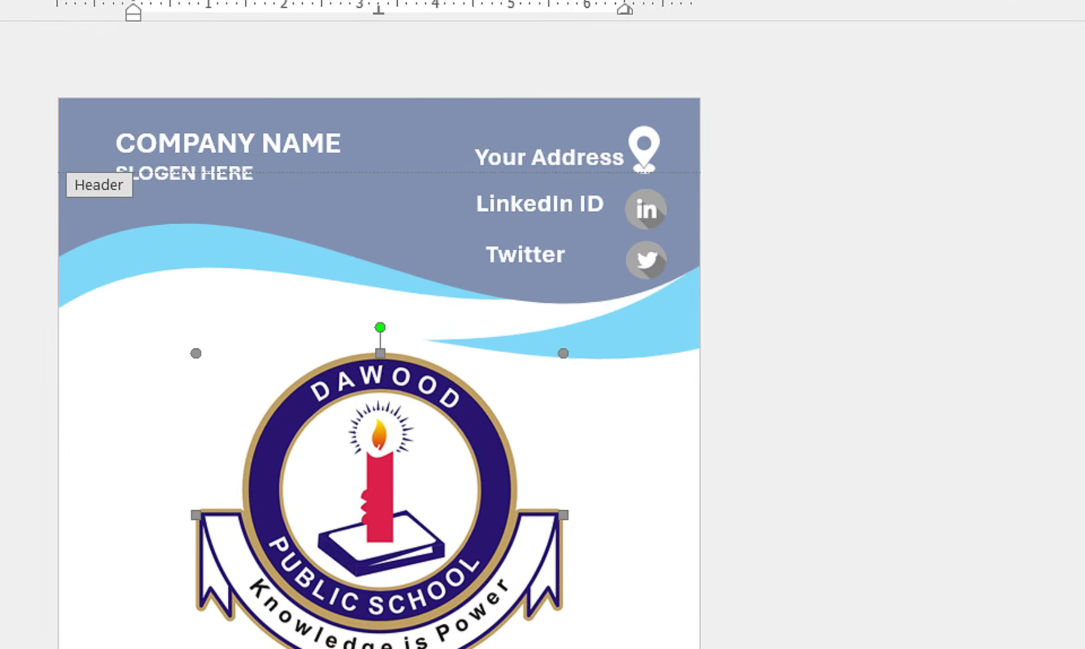
pyautogui.moveTo(380, 480); pyautogui.dragTo(379, 536)
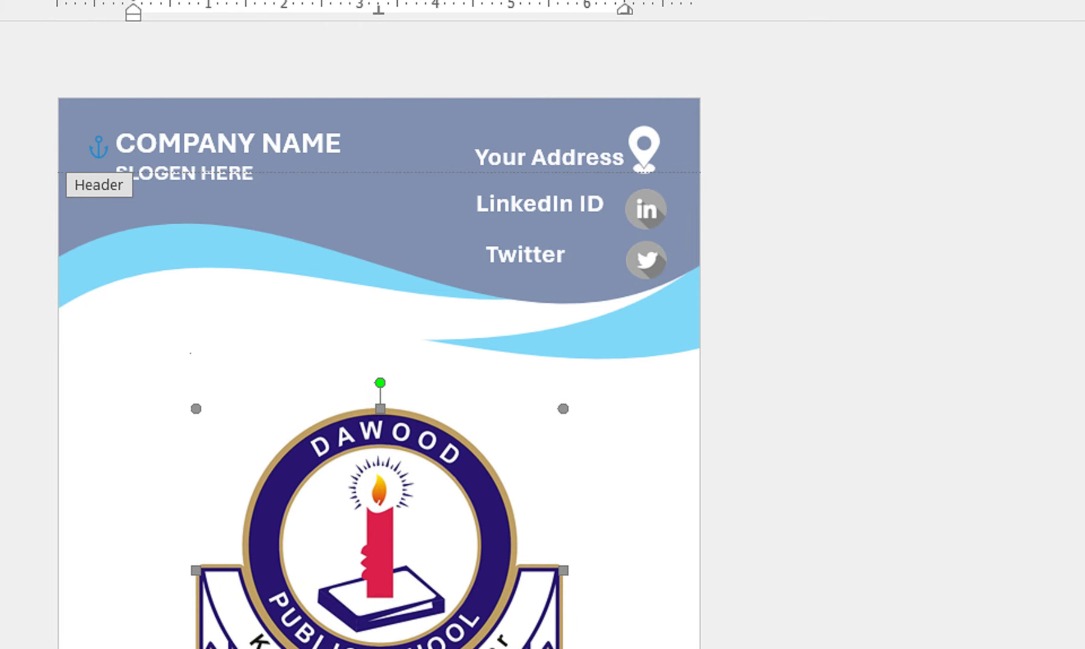
pyautogui.moveTo(563, 408); pyautogui.dragTo(540, 430)
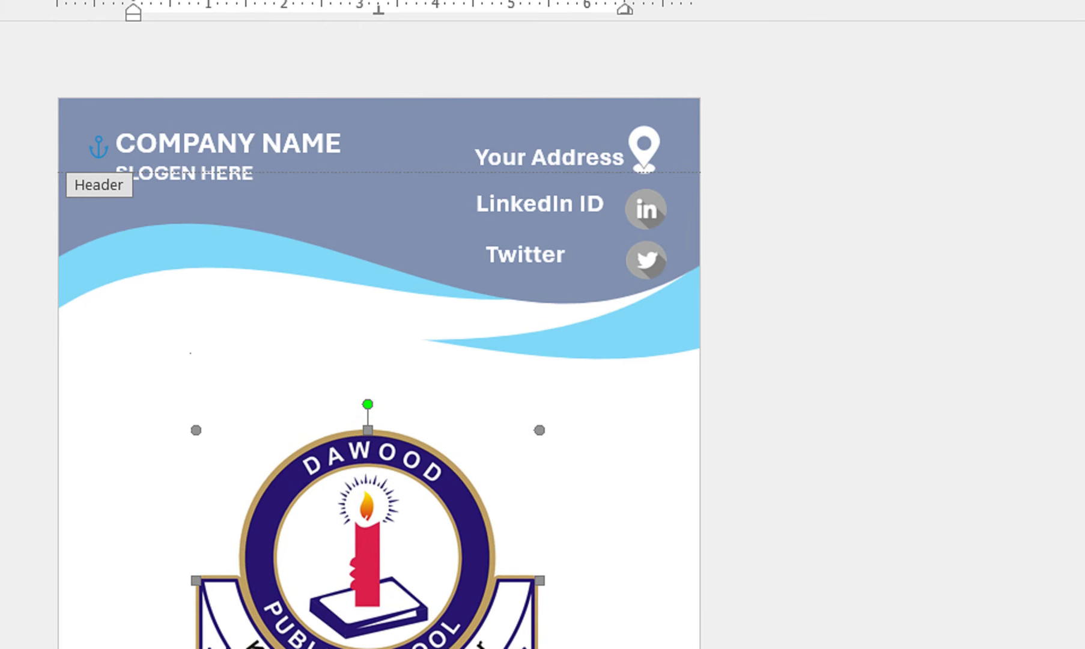
pyautogui.moveTo(368, 541)
pyautogui.mouseDown()
pyautogui.moveTo(398, 548)
pyautogui.moveTo(380, 536)
pyautogui.mouseUp()
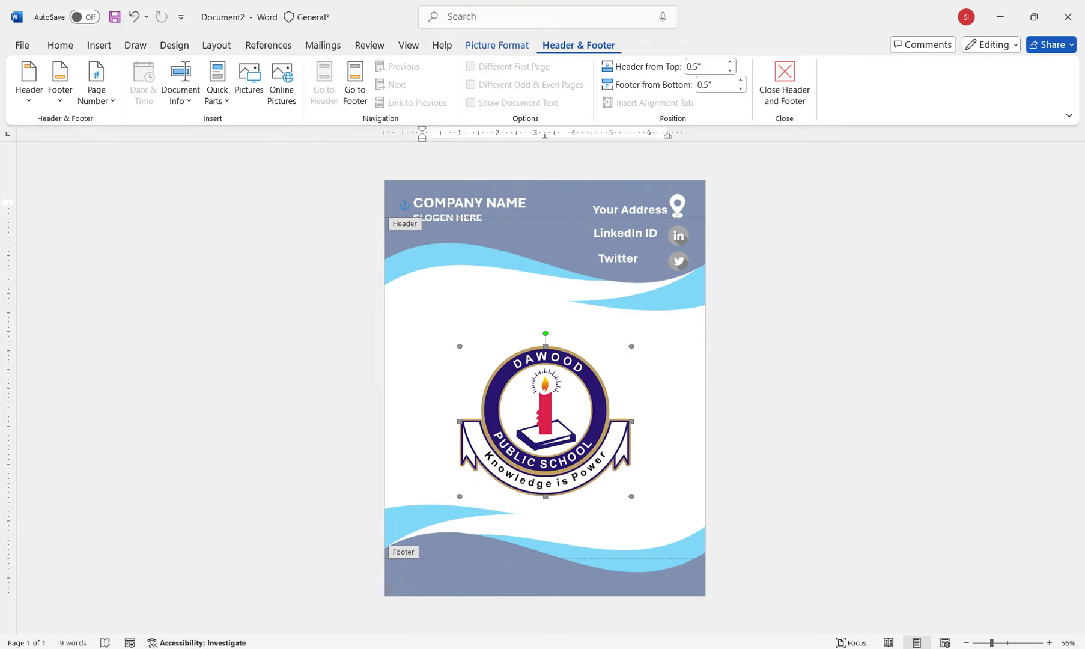
pyautogui.click(785, 84)
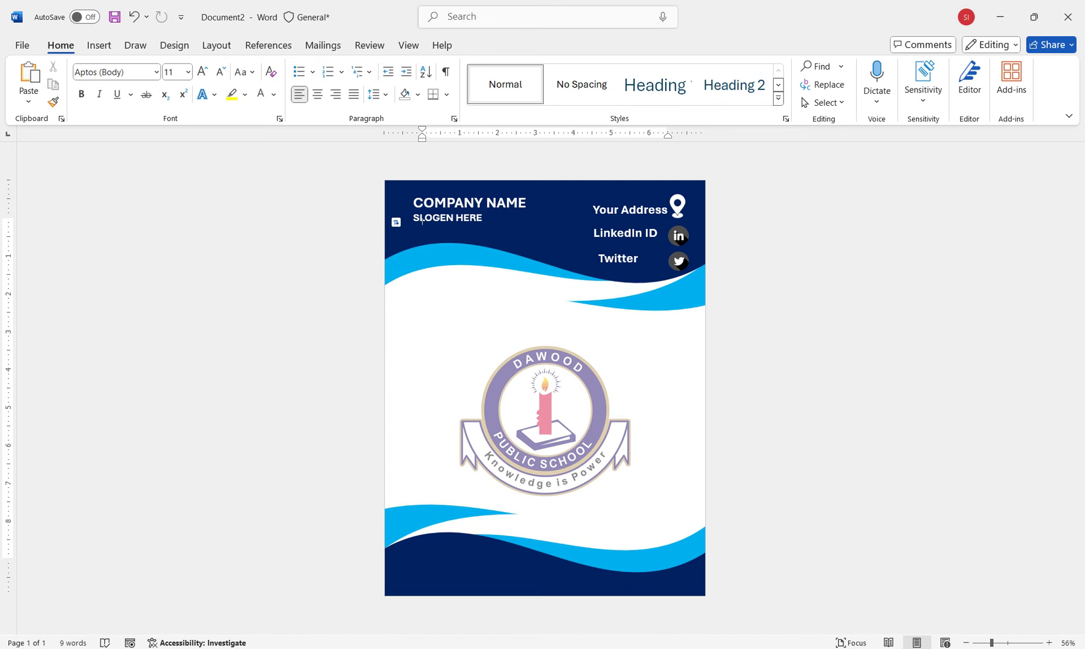
# Reopen the header and drag the school-logo watermark right until it runs partly off the right page edge
pyautogui.click(99, 45)
pyautogui.click(640, 84)
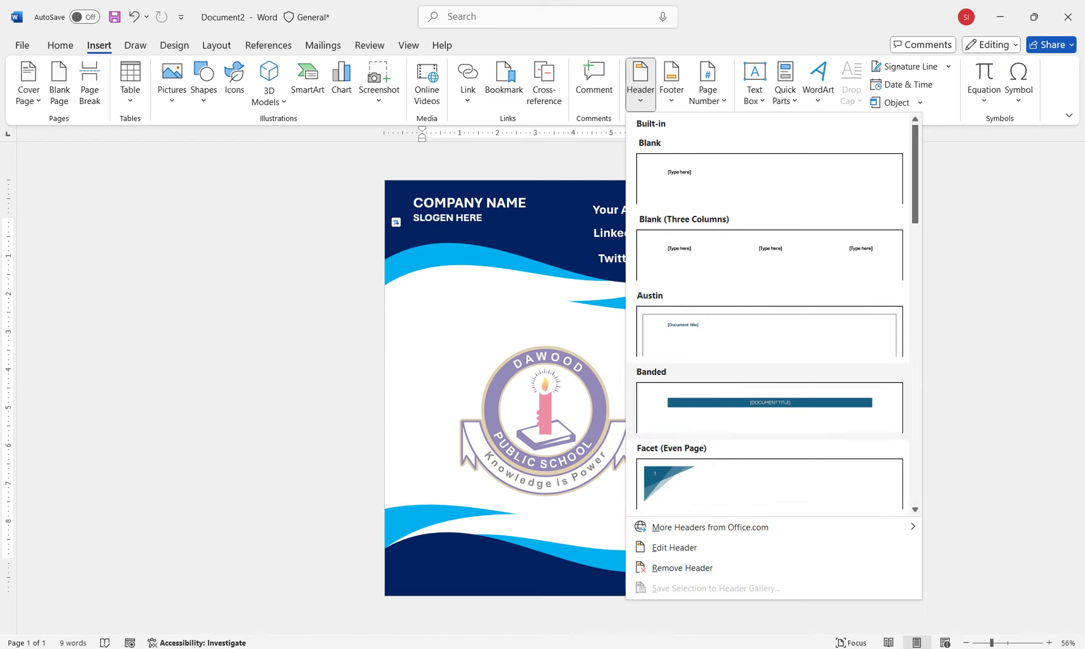
pyautogui.click(674, 547)
pyautogui.click(545, 415)
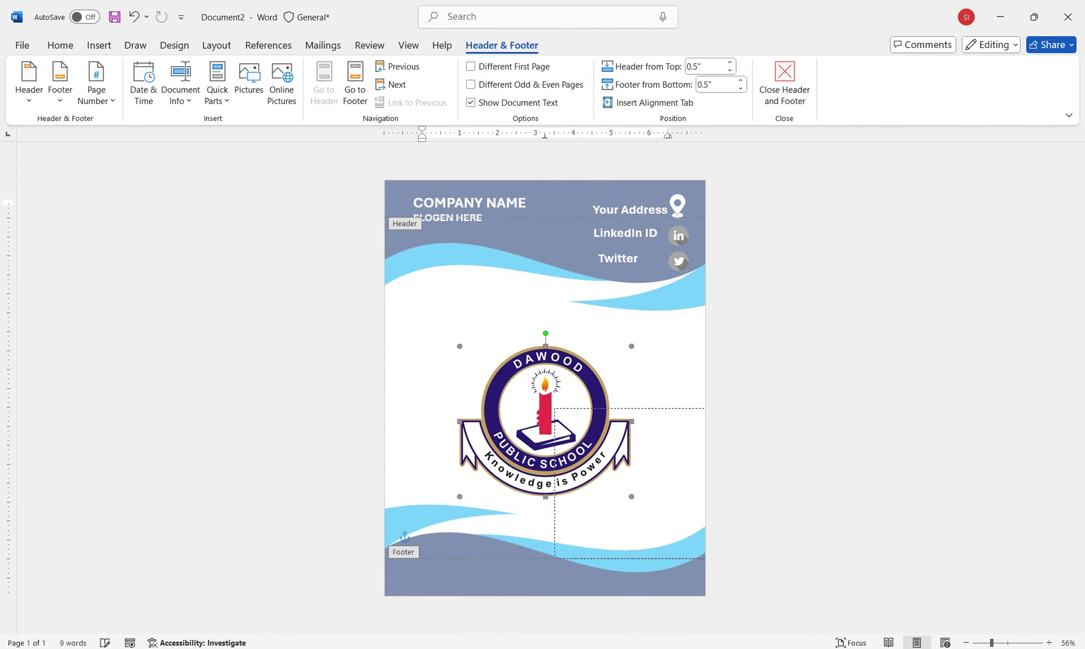
pyautogui.moveTo(545, 415)
pyautogui.mouseDown()
pyautogui.moveTo(665, 475)
pyautogui.moveTo(649, 424)
pyautogui.mouseUp()
pyautogui.click(784, 84)
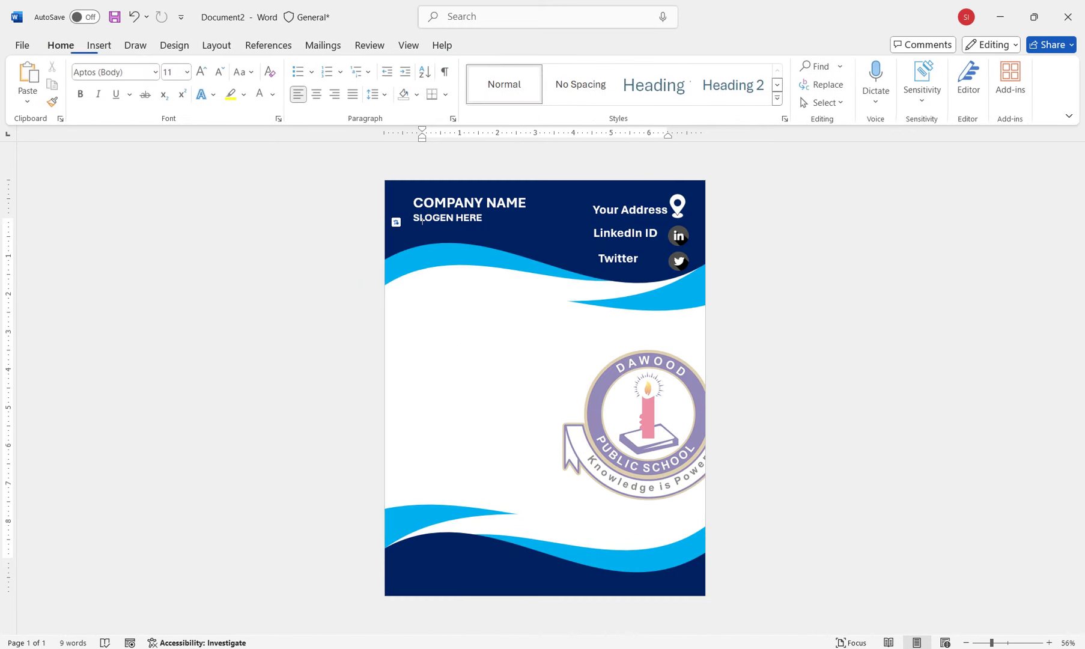